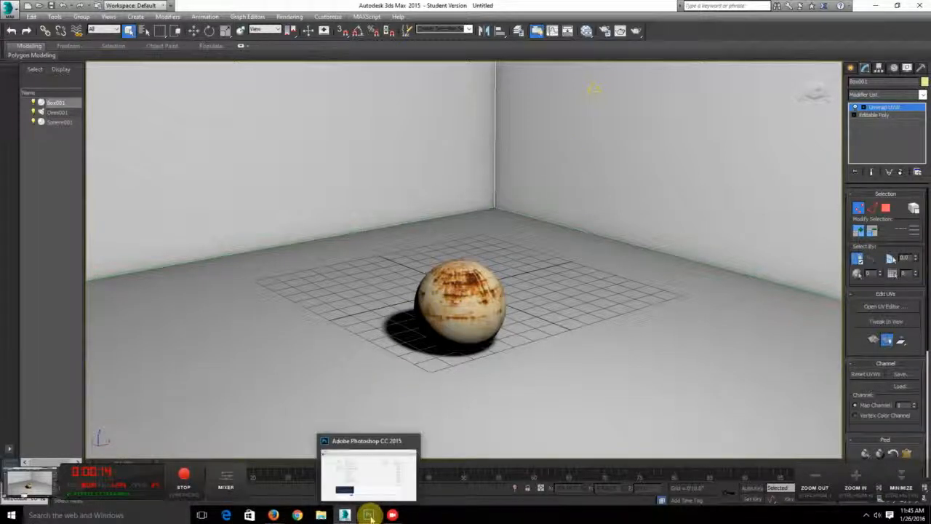
pyautogui.click(369, 514)
pyautogui.moveTo(345, 515)
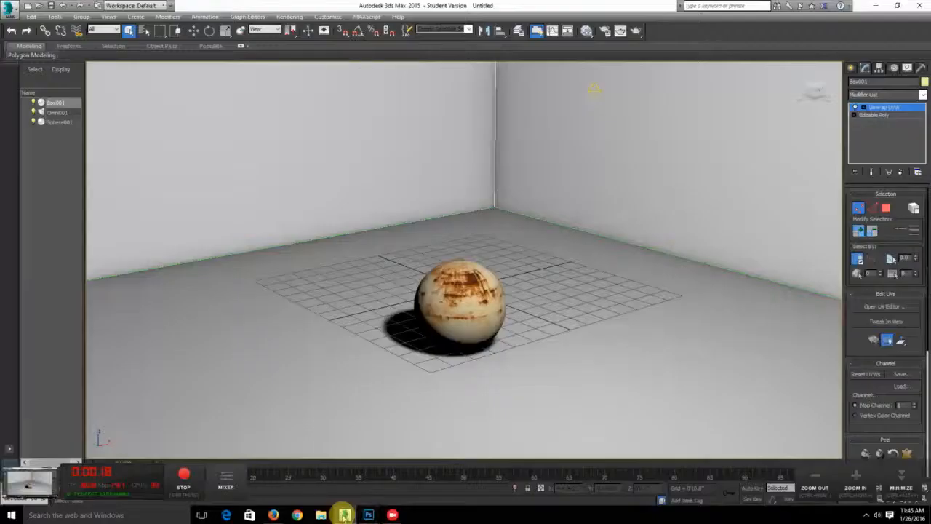
pyautogui.click(344, 515)
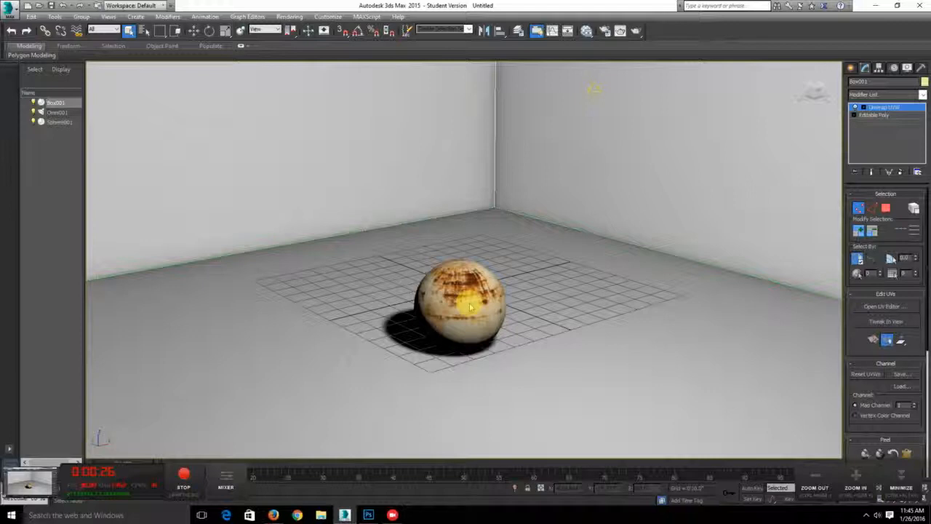
# Leave the vertex level of the box's Unwrap UVW modifier and open the Slate Material Editor at the room's material nodes
pyautogui.click(889, 108)
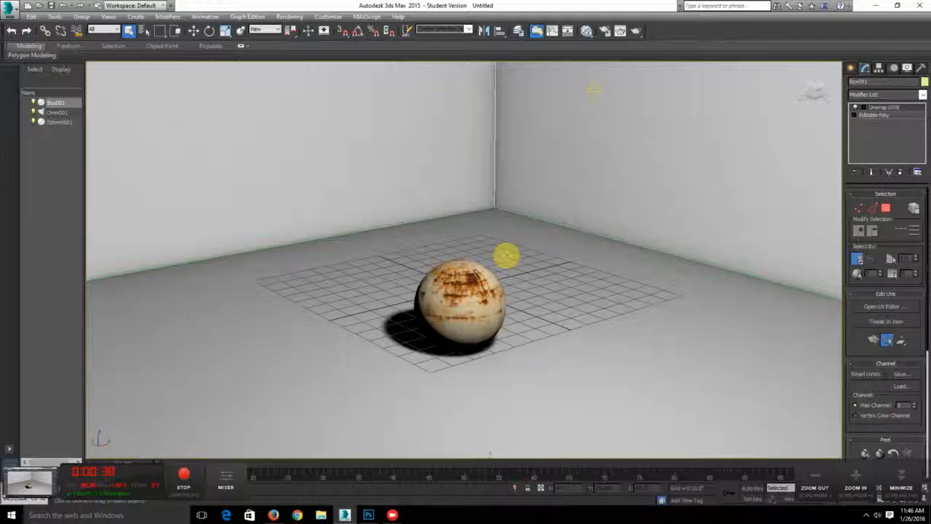
pyautogui.click(589, 33)
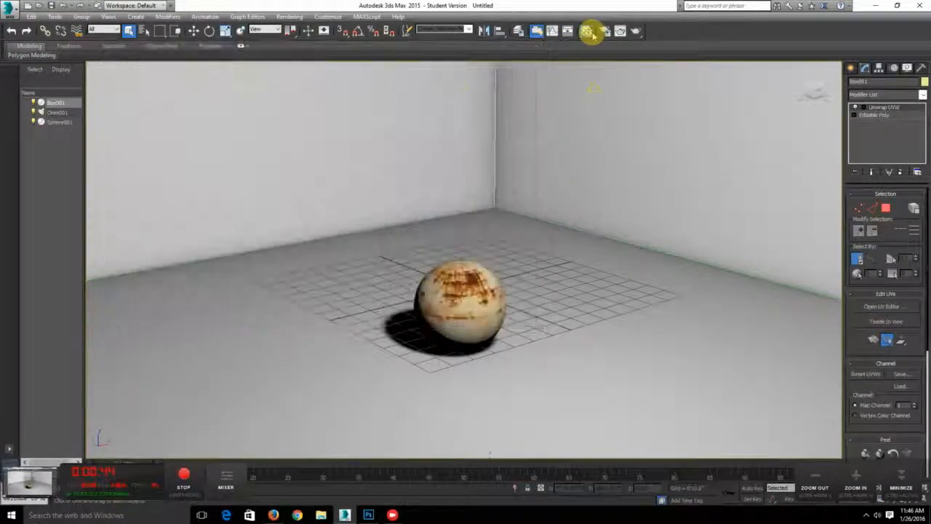
pyautogui.scroll(-3, 273, 174)
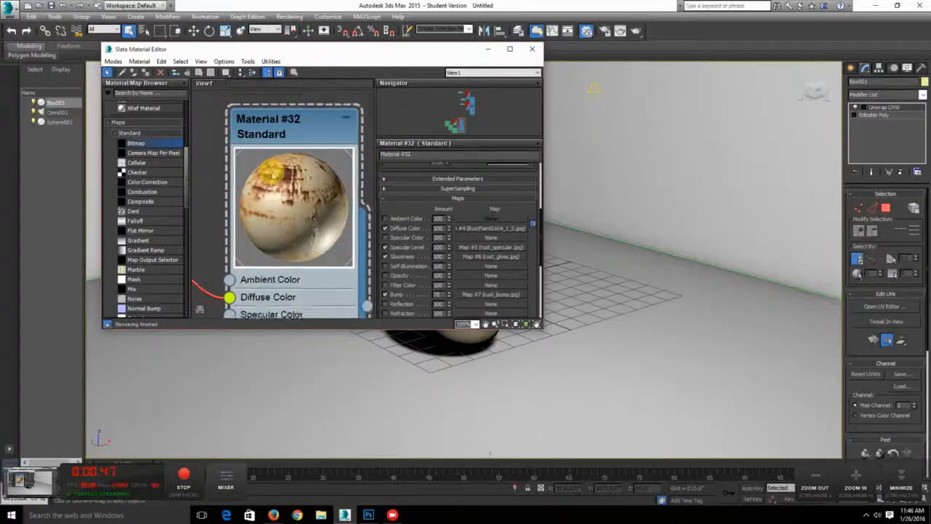
pyautogui.scroll(-2, 273, 175)
pyautogui.moveTo(224, 123); pyautogui.dragTo(301, 221, button='middle')
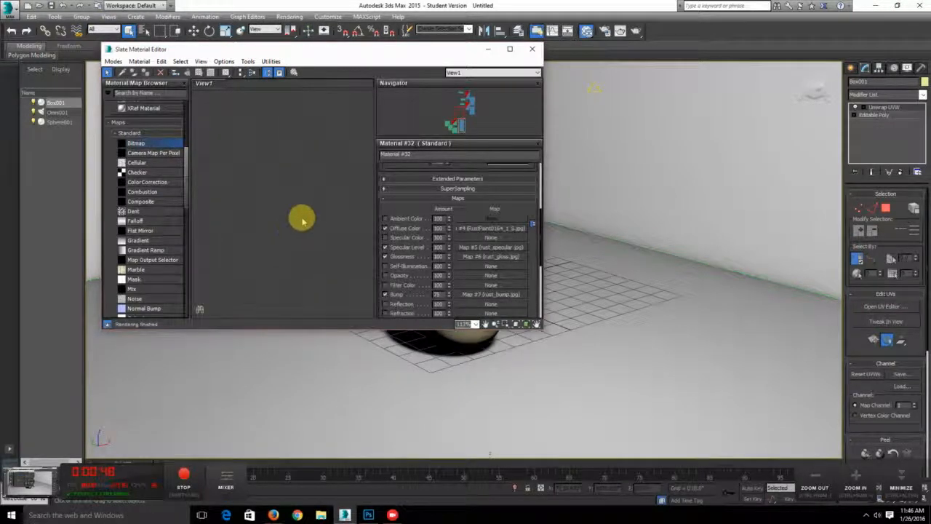
pyautogui.scroll(-3, 278, 200)
pyautogui.moveTo(304, 148); pyautogui.dragTo(263, 242, button='middle')
pyautogui.moveTo(321, 116); pyautogui.dragTo(278, 223, button='middle')
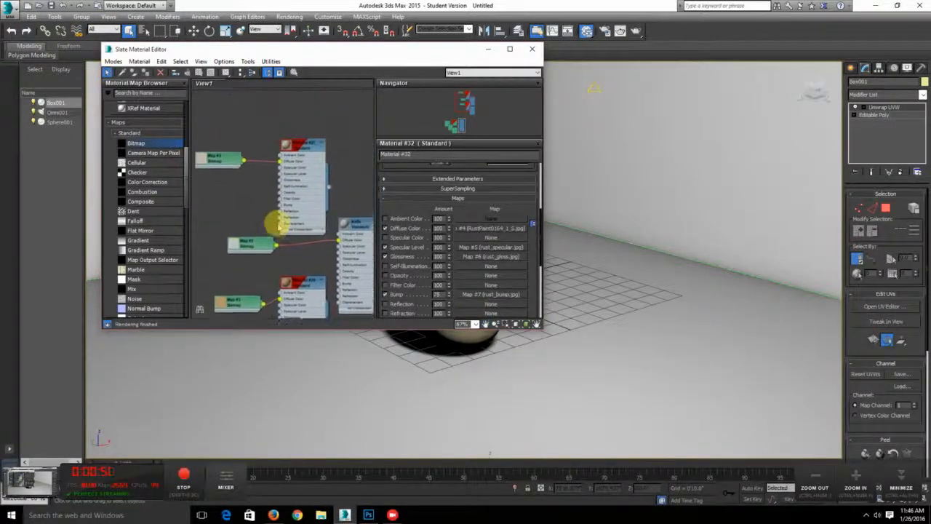
pyautogui.moveTo(324, 181); pyautogui.dragTo(309, 156, button='middle')
pyautogui.scroll(-1, 310, 160)
pyautogui.moveTo(335, 233)
pyautogui.mouseDown(button='middle')
pyautogui.moveTo(344, 189)
pyautogui.moveTo(329, 211)
pyautogui.moveTo(341, 232)
pyautogui.mouseUp(button='middle')
pyautogui.moveTo(239, 144); pyautogui.dragTo(272, 169, button='middle')
# Enlarge the previews of the bitmap nodes and examine the textures feeding the existing wall and floor materials
pyautogui.doubleClick(232, 152)
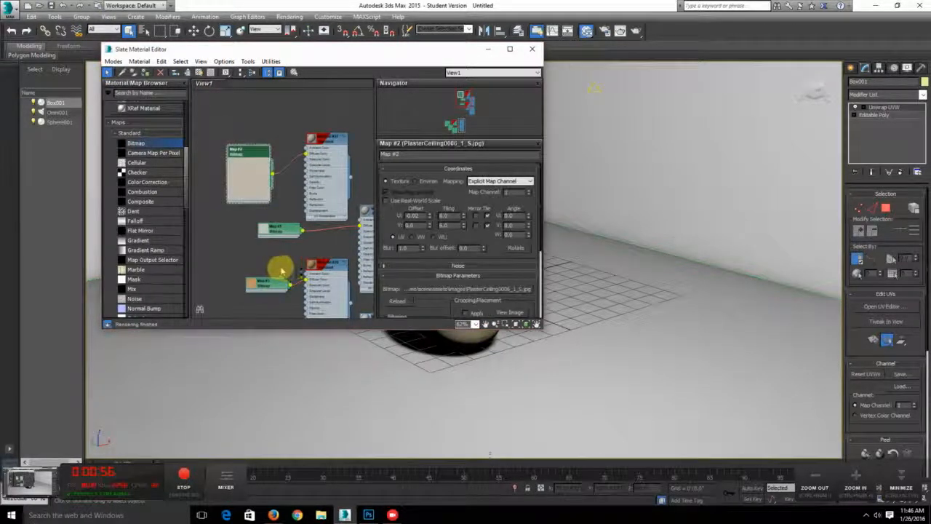
pyautogui.doubleClick(260, 232)
pyautogui.moveTo(239, 266); pyautogui.dragTo(247, 224, button='middle')
pyautogui.scroll(5, 250, 223)
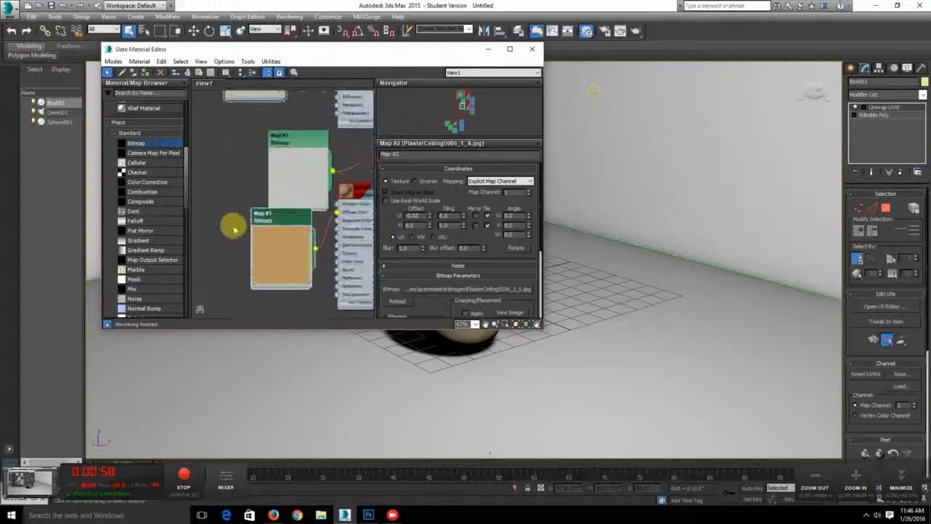
pyautogui.scroll(-1, 271, 240)
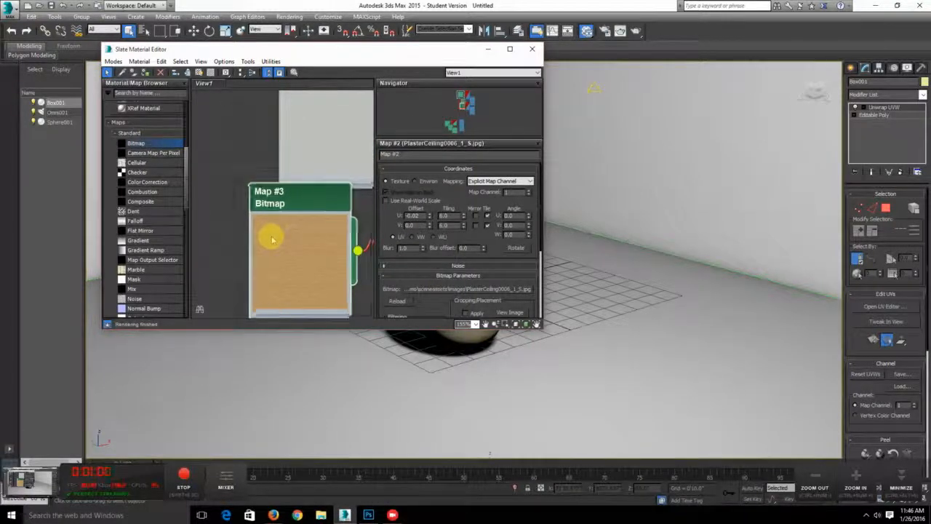
pyautogui.moveTo(329, 237); pyautogui.dragTo(310, 332, button='middle')
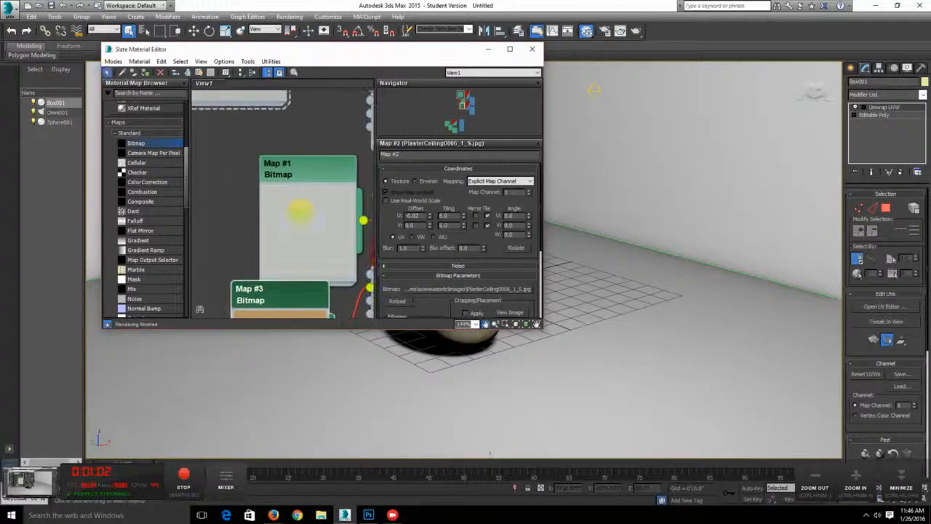
pyautogui.moveTo(266, 155); pyautogui.dragTo(293, 242, button='middle')
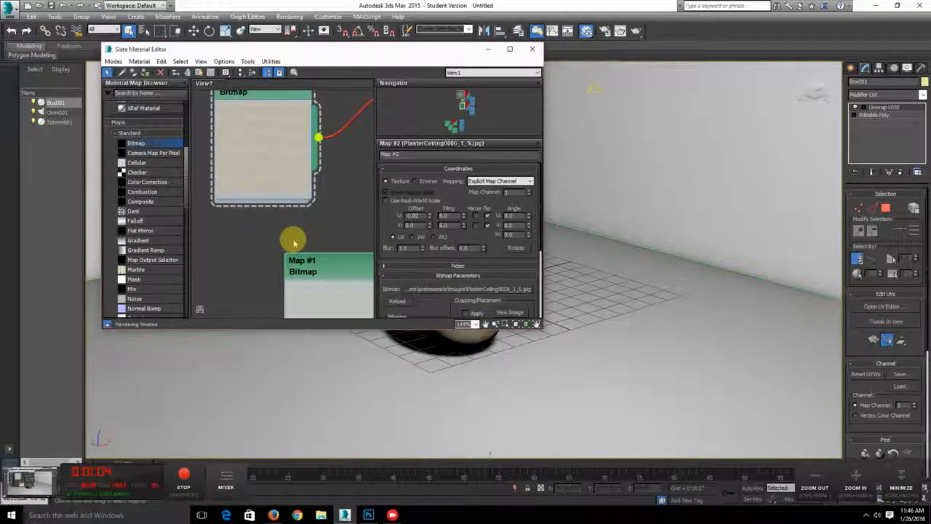
pyautogui.scroll(-8, 337, 169)
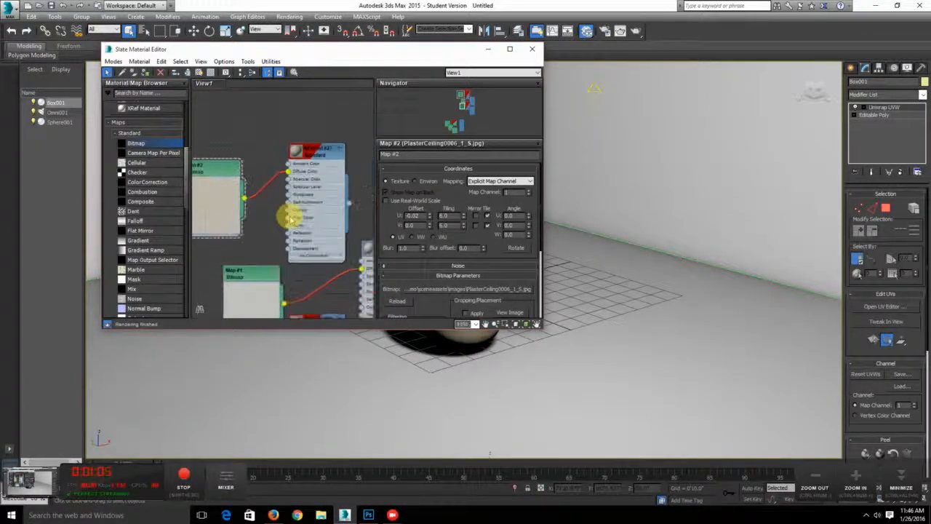
pyautogui.moveTo(306, 249); pyautogui.dragTo(293, 157, button='middle')
pyautogui.scroll(-2, 289, 187)
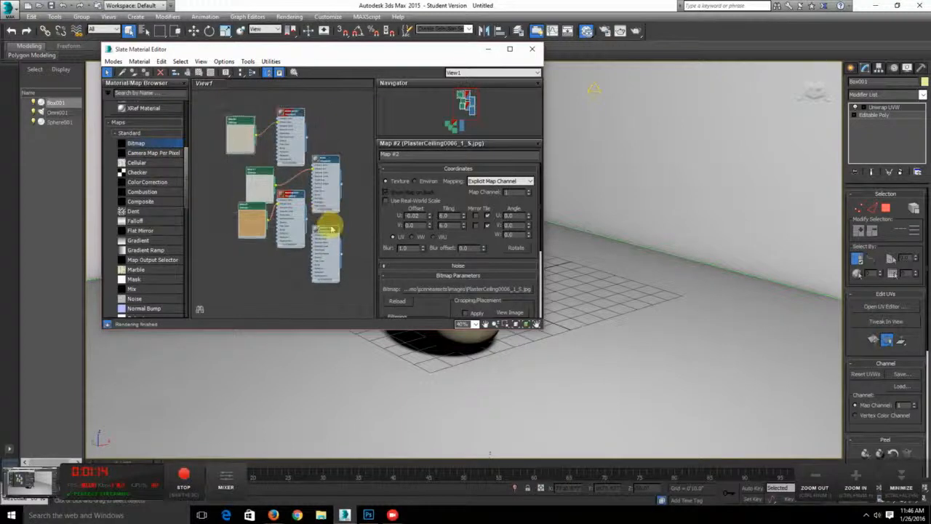
# Delete the three bitmap nodes and their connected materials, keeping only the unmapped Standard material beside the rust material
pyautogui.moveTo(234, 100); pyautogui.dragTo(604, 168)
pyautogui.press('Delete')
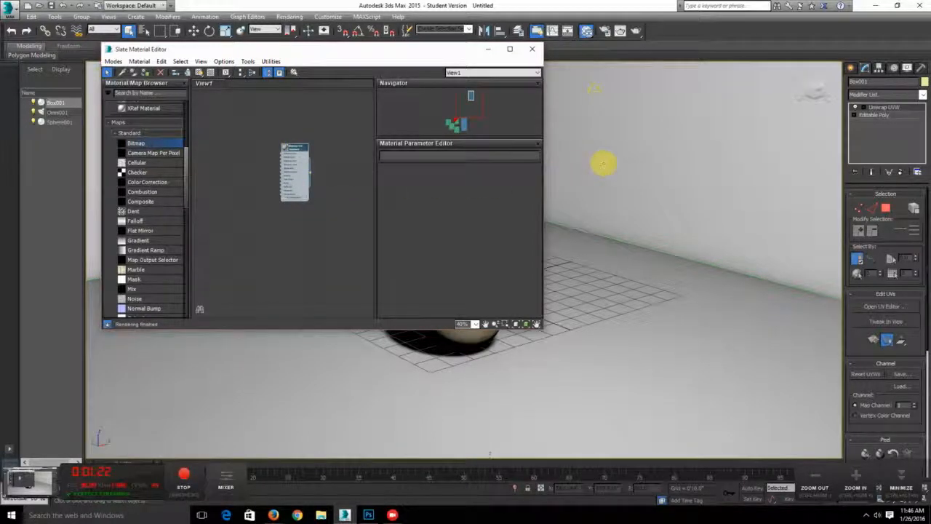
# Connect a Bitmap map using the WoodFine0038_1_S image to the Diffuse Color of Material #30
pyautogui.moveTo(451, 56); pyautogui.dragTo(483, 69)
pyautogui.scroll(5, 339, 208)
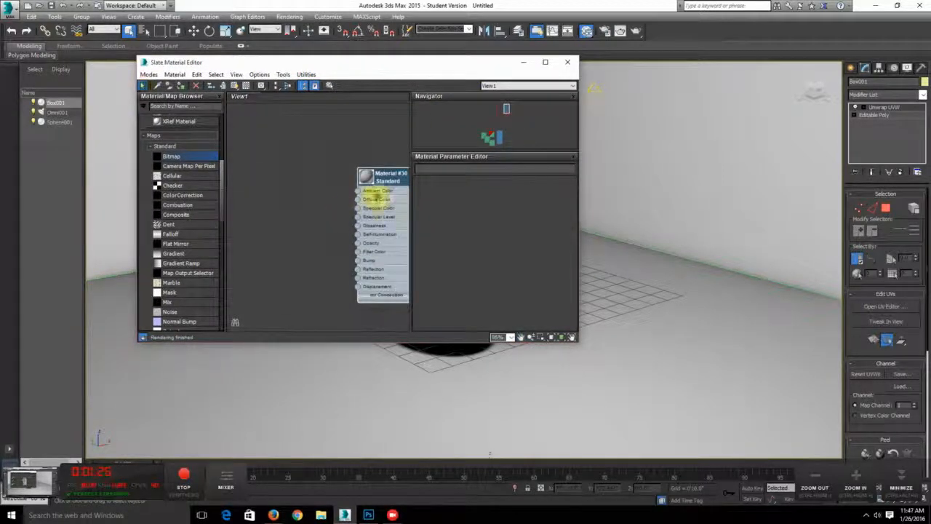
pyautogui.doubleClick(358, 170)
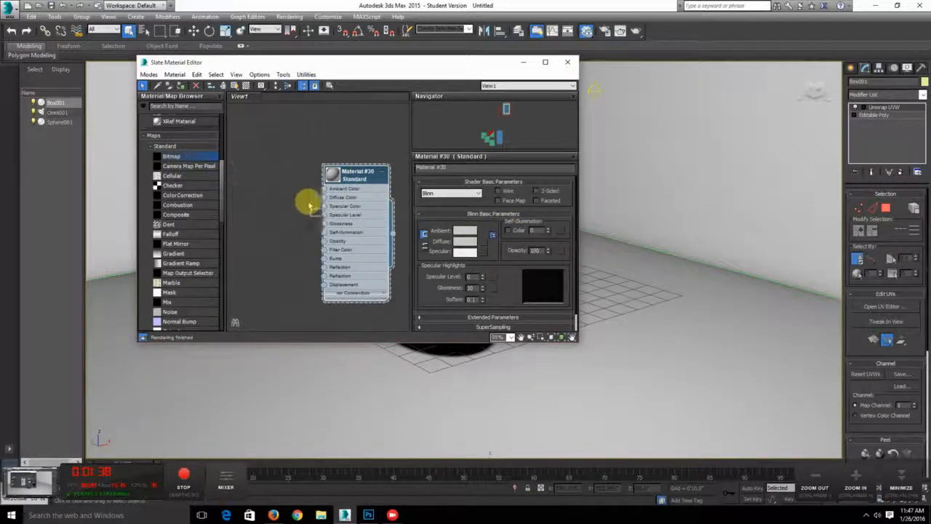
pyautogui.moveTo(309, 206); pyautogui.dragTo(320, 197)
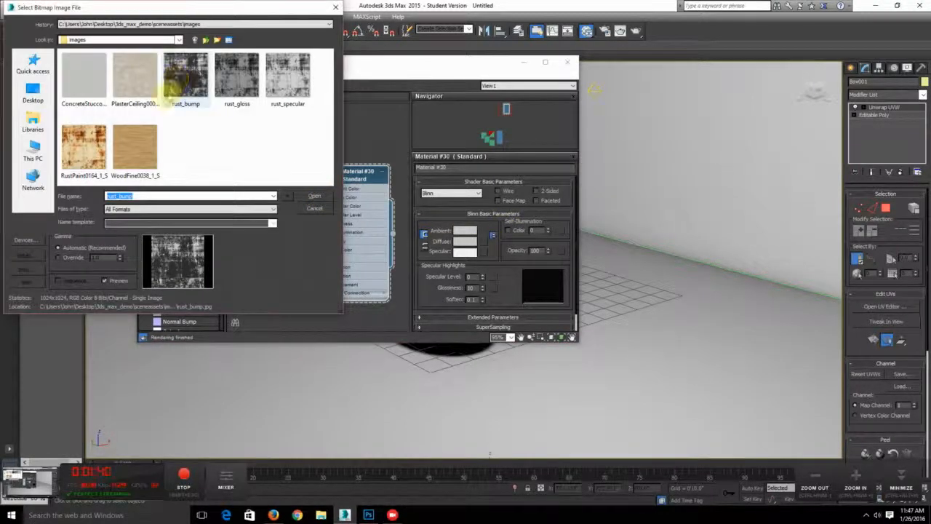
pyautogui.click(143, 149)
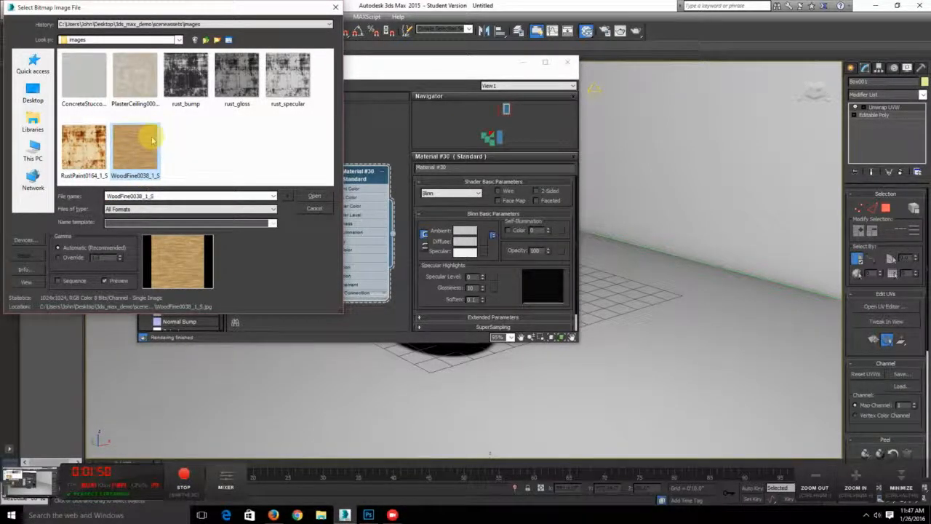
pyautogui.doubleClick(152, 146)
# Try to assign the wood-textured Material #30 to the room box while it still has the Unwrap UVW modifier
pyautogui.moveTo(254, 187); pyautogui.dragTo(288, 167, button='middle')
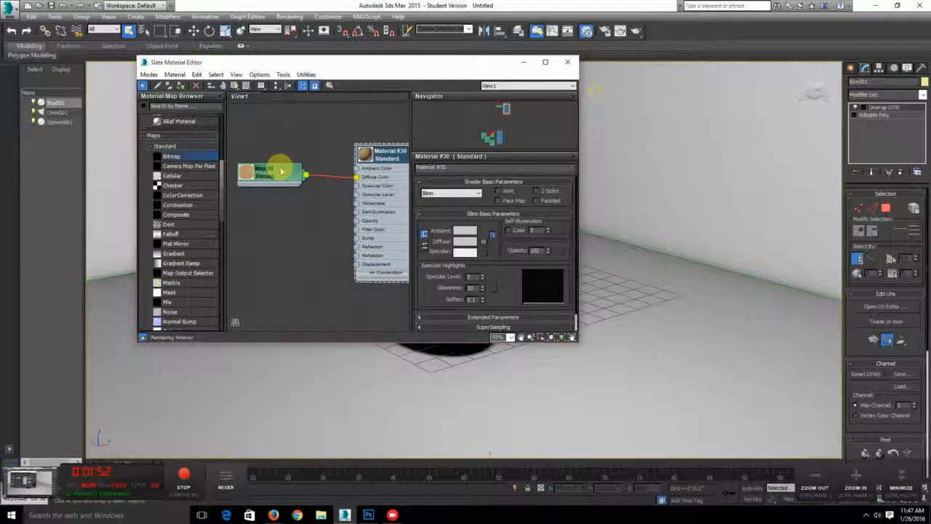
pyautogui.click(388, 158)
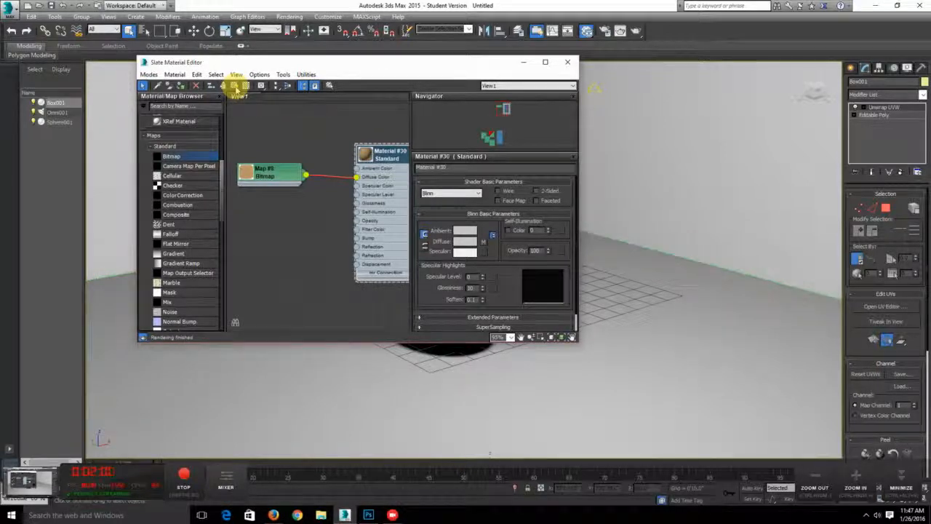
pyautogui.moveTo(381, 205); pyautogui.dragTo(312, 202, button='middle')
pyautogui.moveTo(354, 211); pyautogui.dragTo(673, 201)
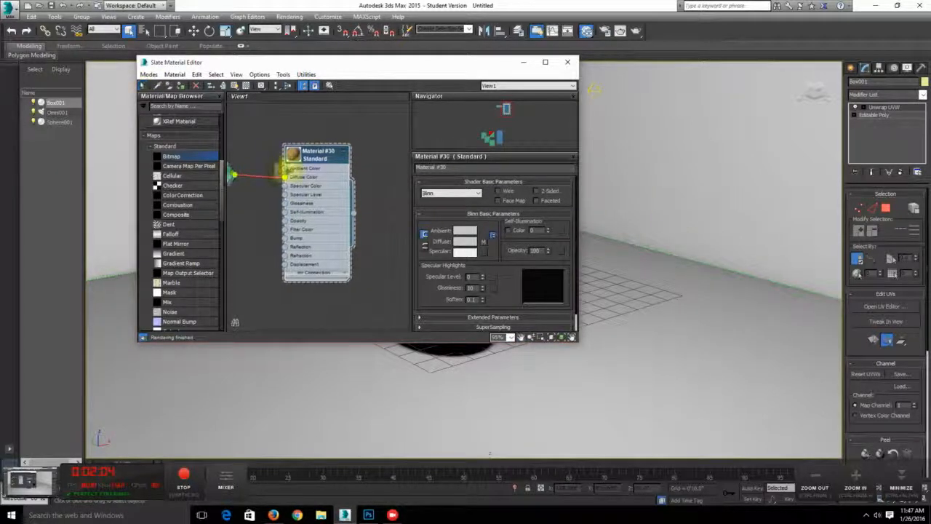
pyautogui.moveTo(251, 169); pyautogui.dragTo(317, 168, button='middle')
pyautogui.click(269, 174)
pyautogui.moveTo(269, 173); pyautogui.dragTo(287, 182)
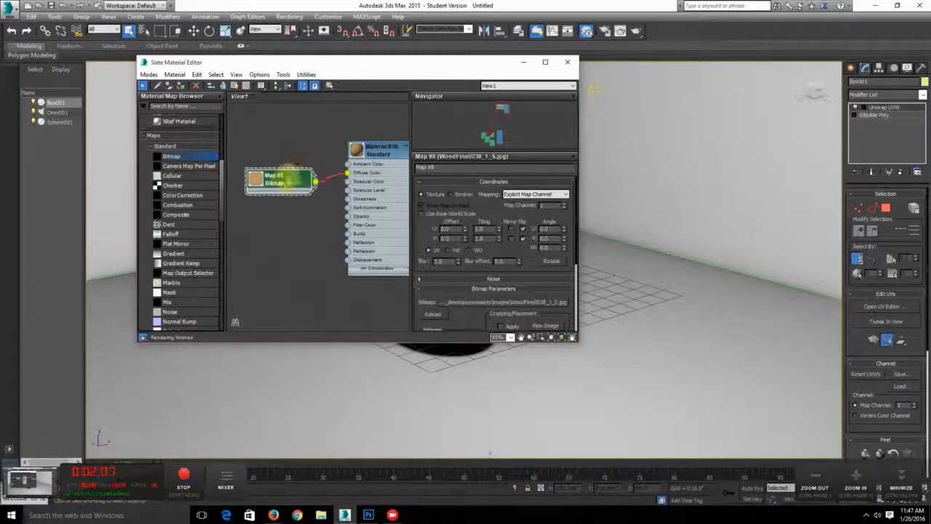
pyautogui.moveTo(378, 151); pyautogui.dragTo(339, 163, button='middle')
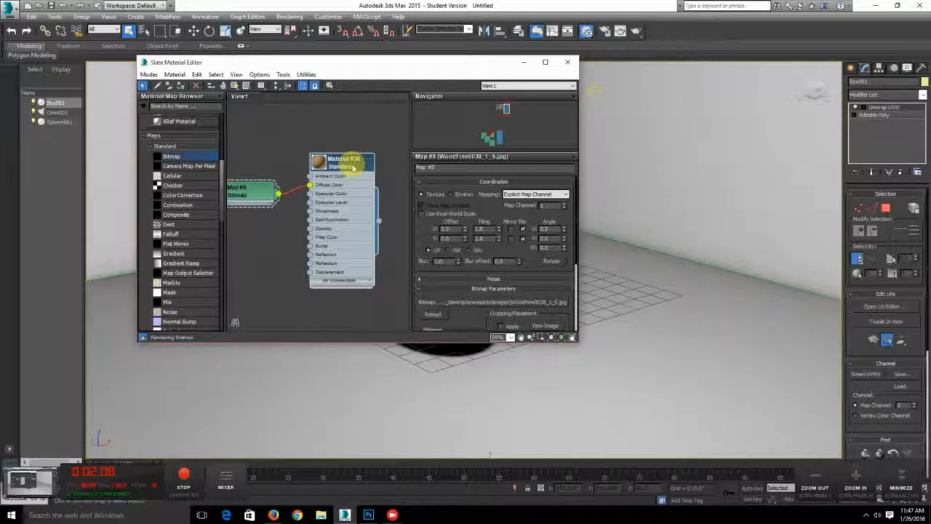
pyautogui.moveTo(378, 221); pyautogui.dragTo(727, 198)
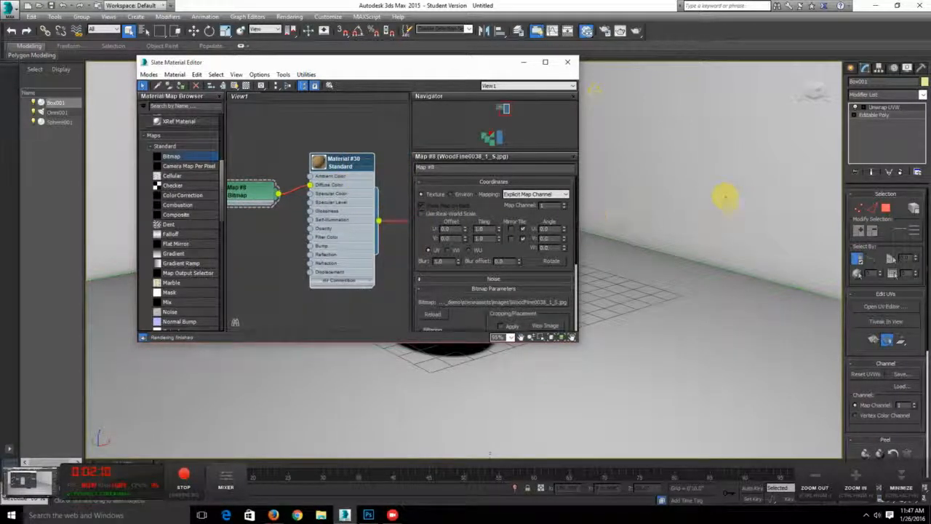
# Check the room box's UV layout in the UV editor of its Unwrap UVW modifier and close the editor
pyautogui.click(890, 107)
pyautogui.rightClick(868, 107)
pyautogui.moveTo(764, 134)
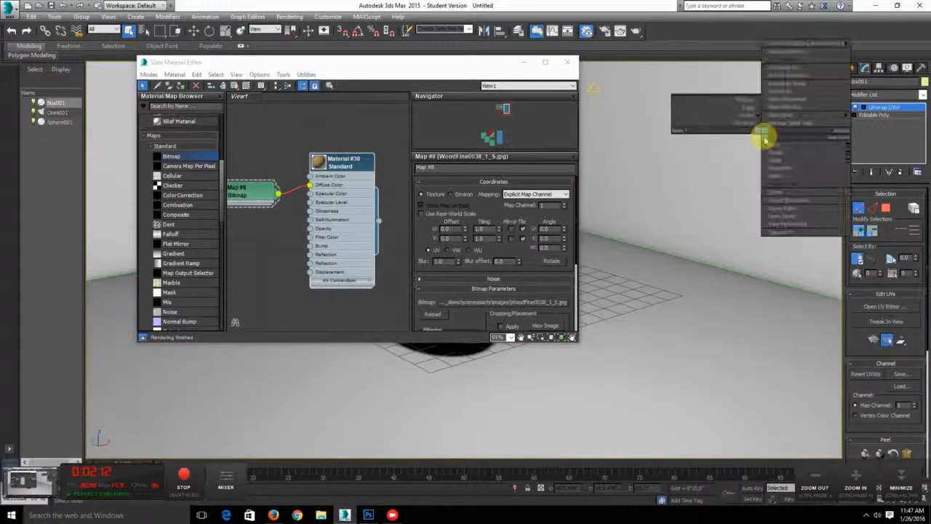
pyautogui.moveTo(794, 232)
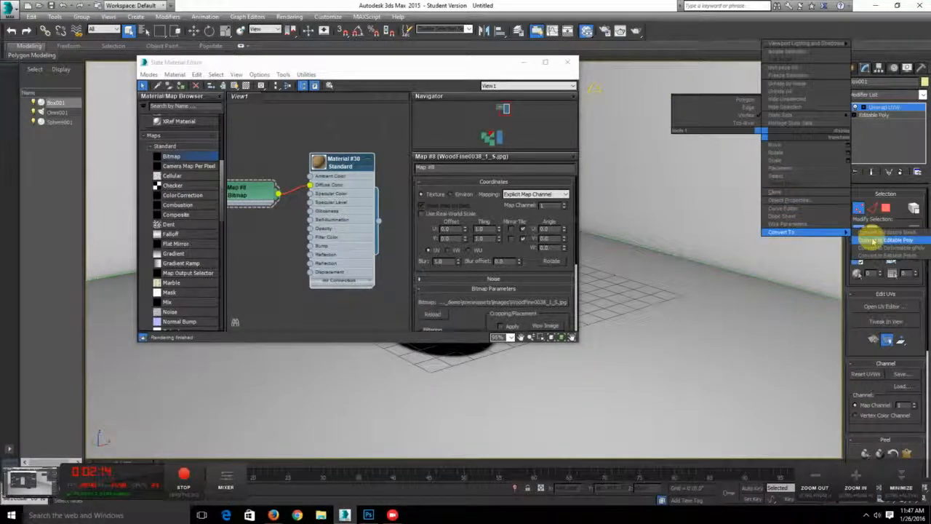
pyautogui.click(882, 306)
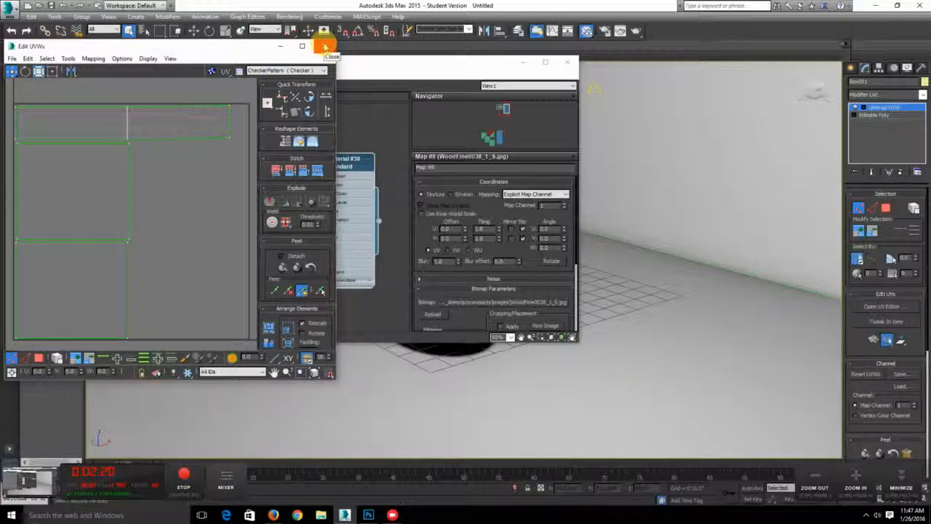
pyautogui.click(325, 47)
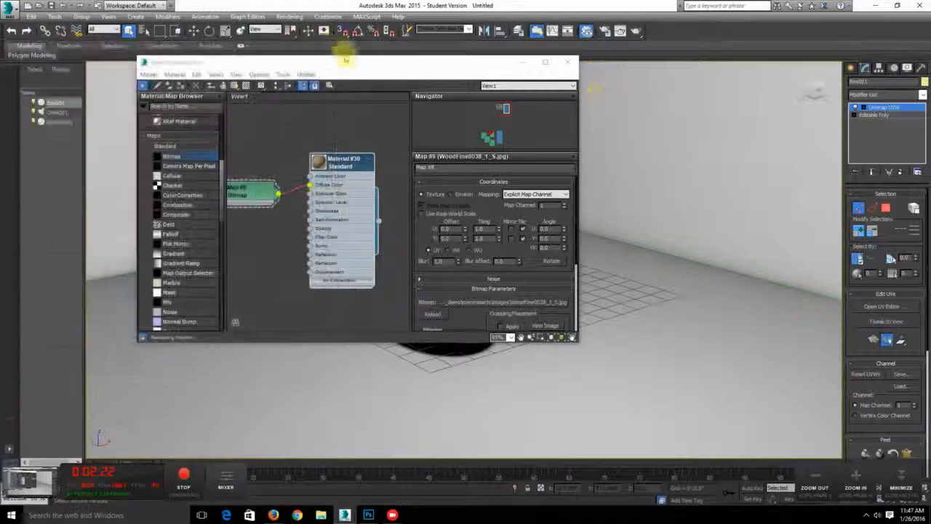
# Convert the room box to an Editable Poly, collapsing its Unwrap UVW modifier
pyautogui.rightClick(756, 206)
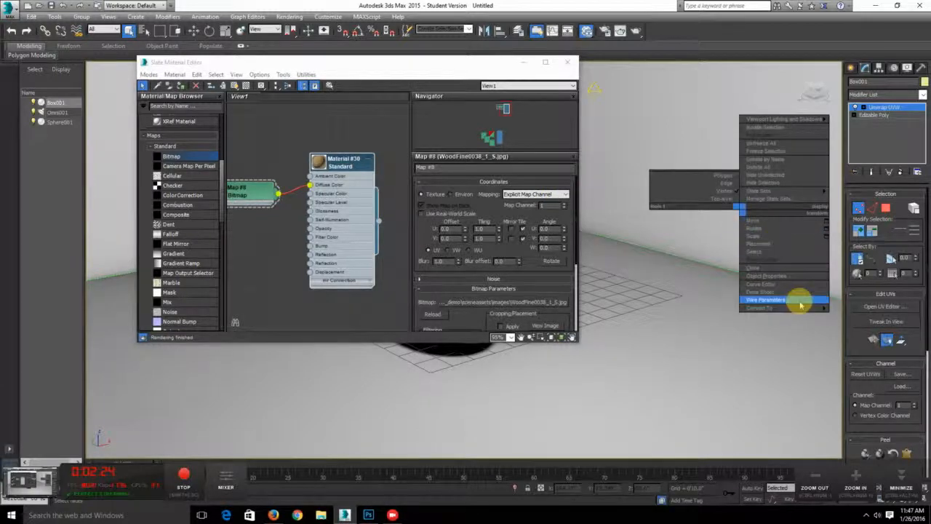
pyautogui.moveTo(807, 302)
pyautogui.click(854, 317)
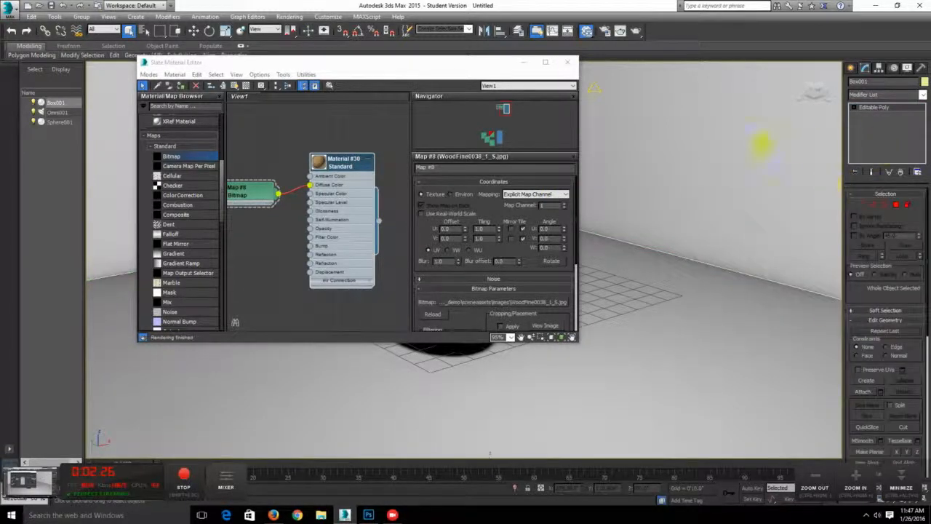
# Assign Material #30 to the room box and show its wood texture shaded in the viewport
pyautogui.moveTo(379, 221); pyautogui.dragTo(709, 199)
pyautogui.click(234, 85)
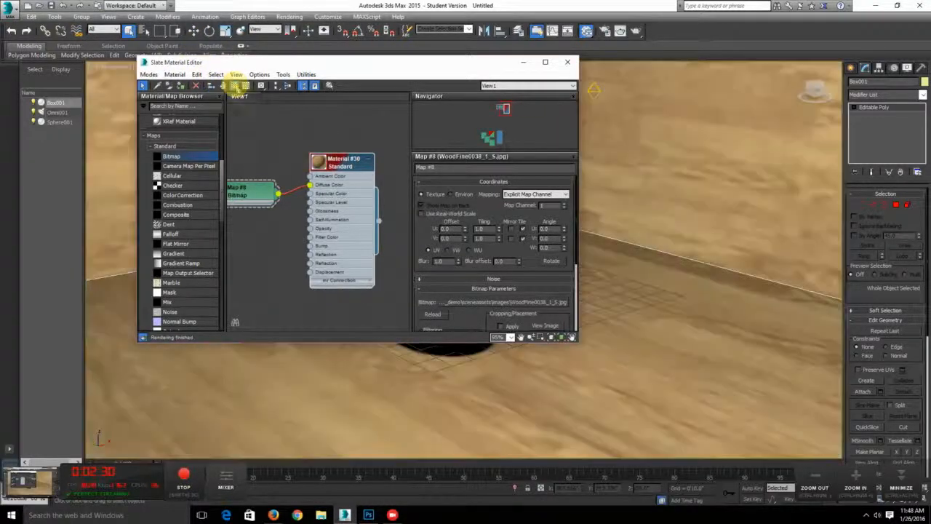
# Render the perspective view to check the wood-textured room, and close the render window
pyautogui.click(639, 31)
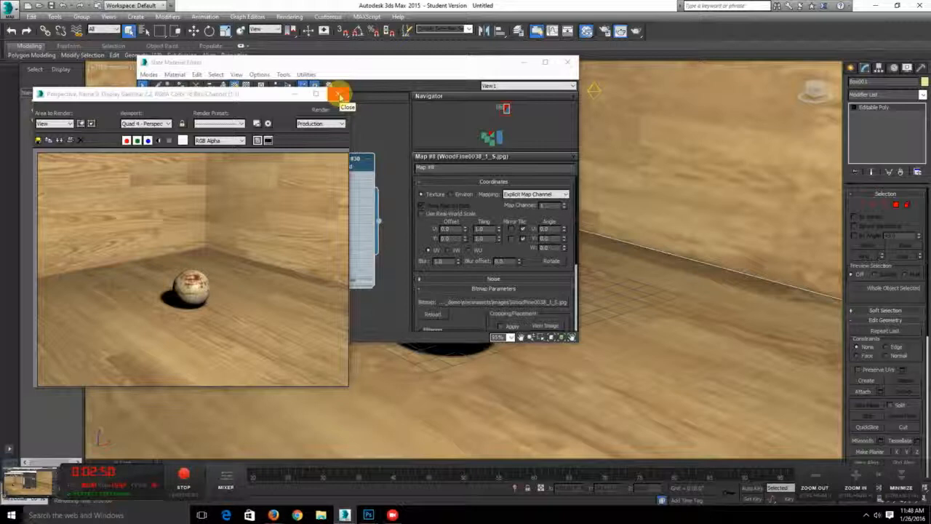
pyautogui.click(339, 95)
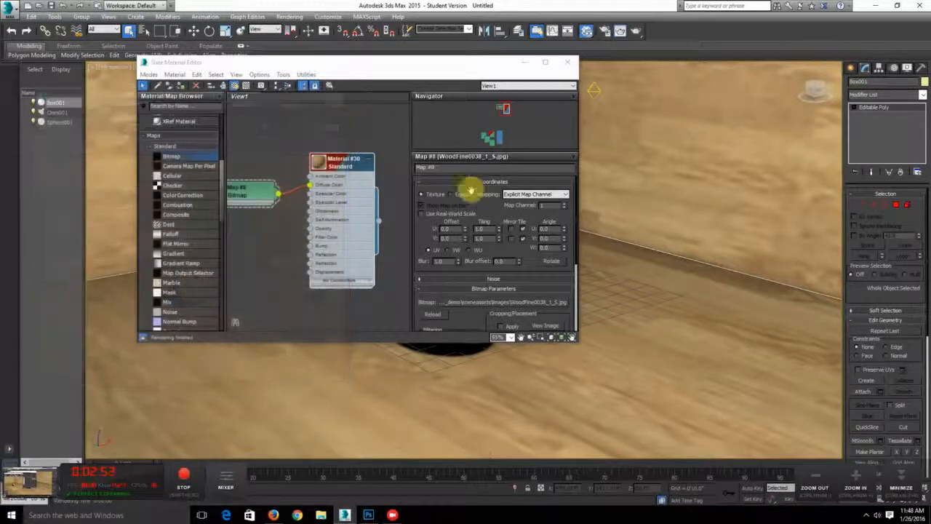
# Set the U and V tiling of the WoodFine0038_1_S.jpg bitmap to 4
pyautogui.moveTo(278, 174); pyautogui.dragTo(333, 172, button='middle')
pyautogui.click(305, 190)
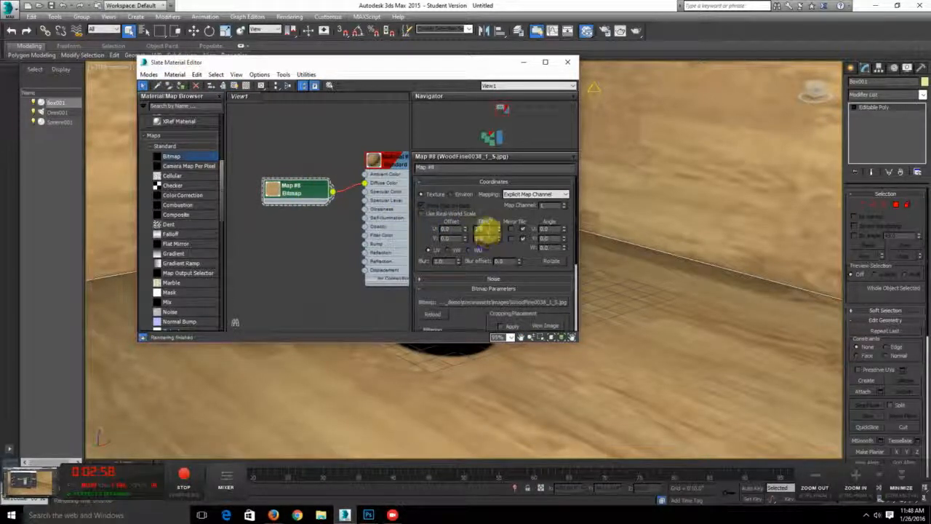
pyautogui.moveTo(487, 229); pyautogui.dragTo(466, 229)
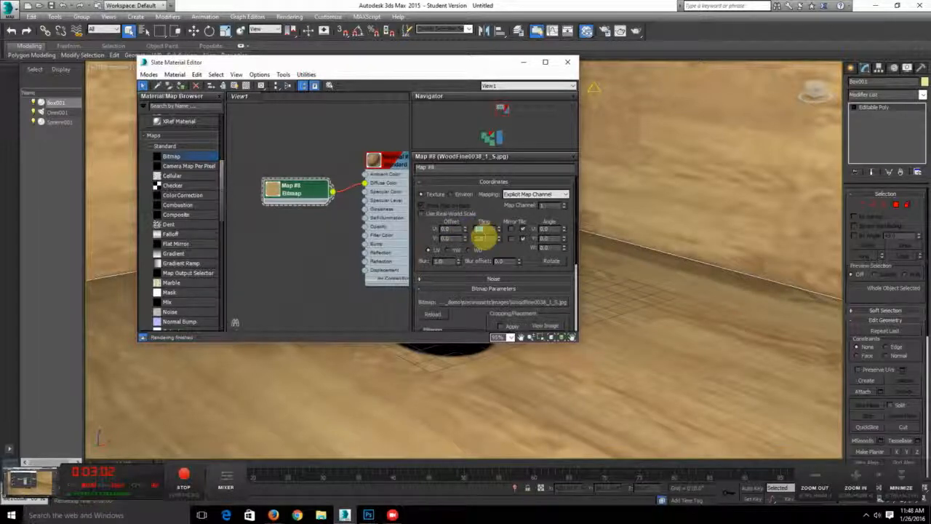
pyautogui.doubleClick(274, 189)
pyautogui.scroll(2, 297, 233)
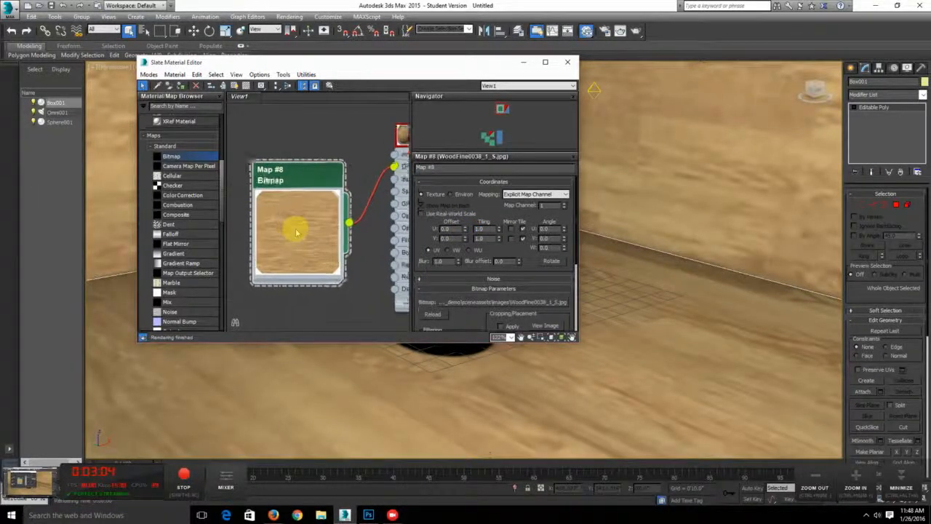
pyautogui.scroll(2, 298, 232)
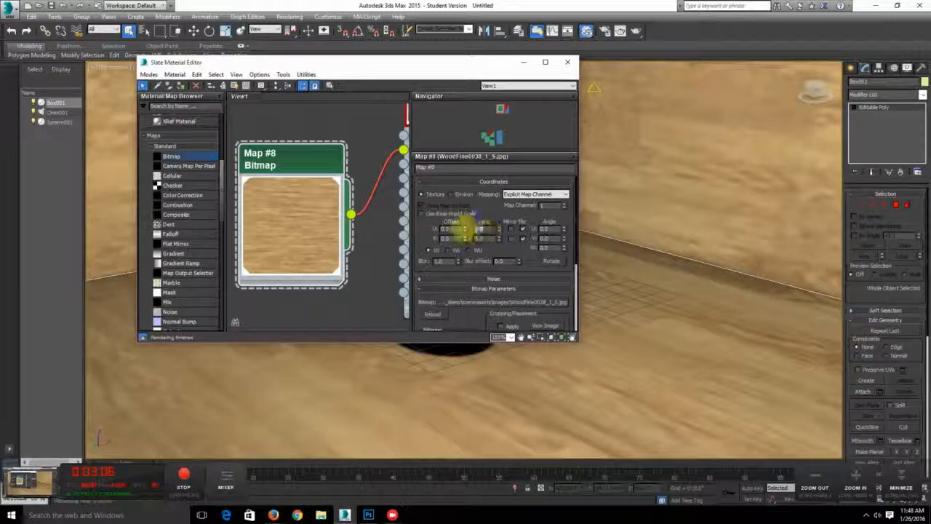
pyautogui.write('4')
pyautogui.moveTo(489, 238); pyautogui.dragTo(460, 237)
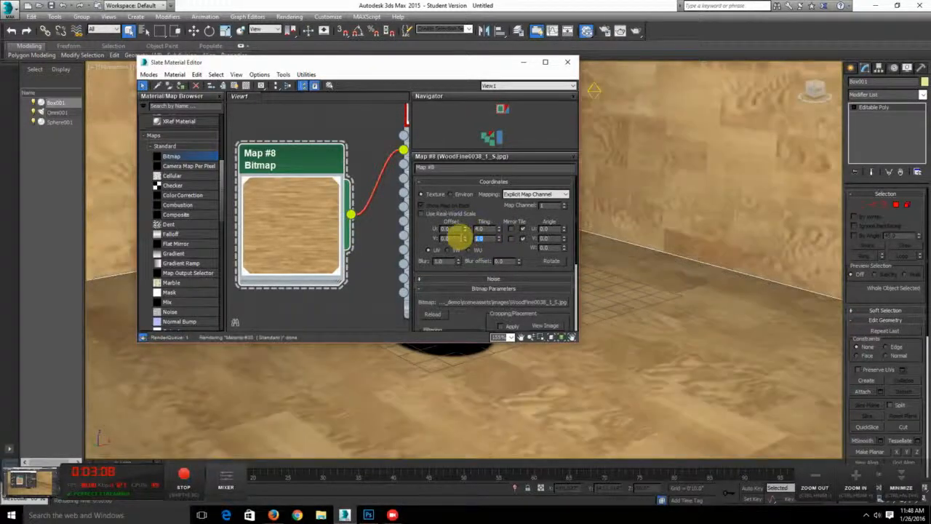
pyautogui.write('4')
pyautogui.press('Return')
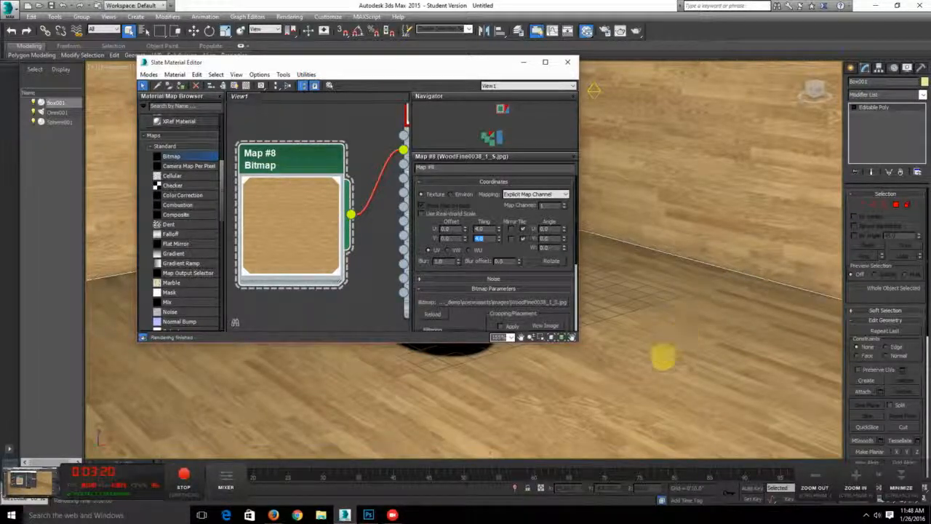
# Switch to Firefox and search textures.com for floor textures in a new tab
pyautogui.click(274, 515)
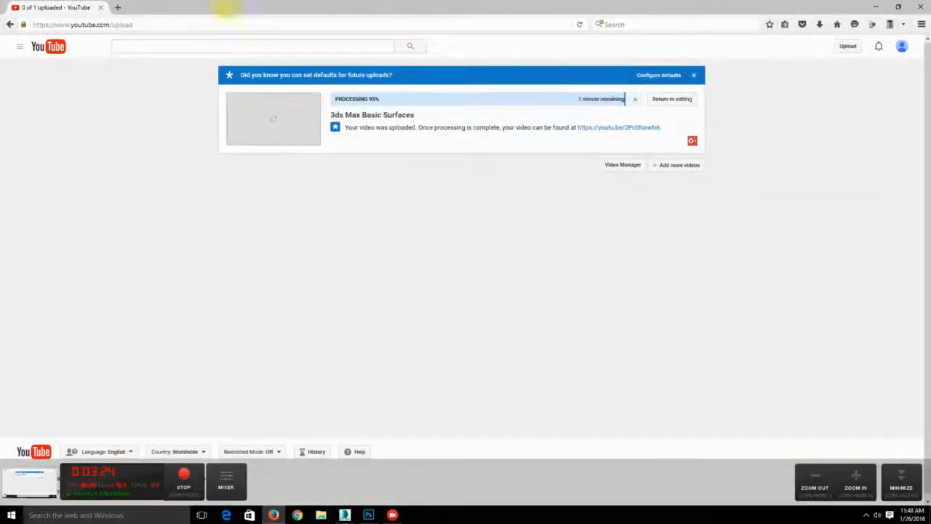
pyautogui.click(118, 8)
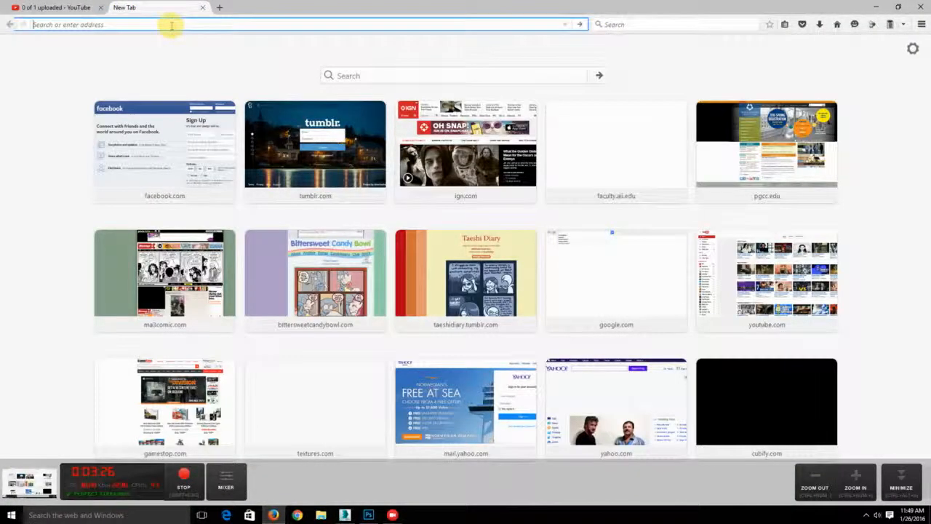
pyautogui.write('tex')
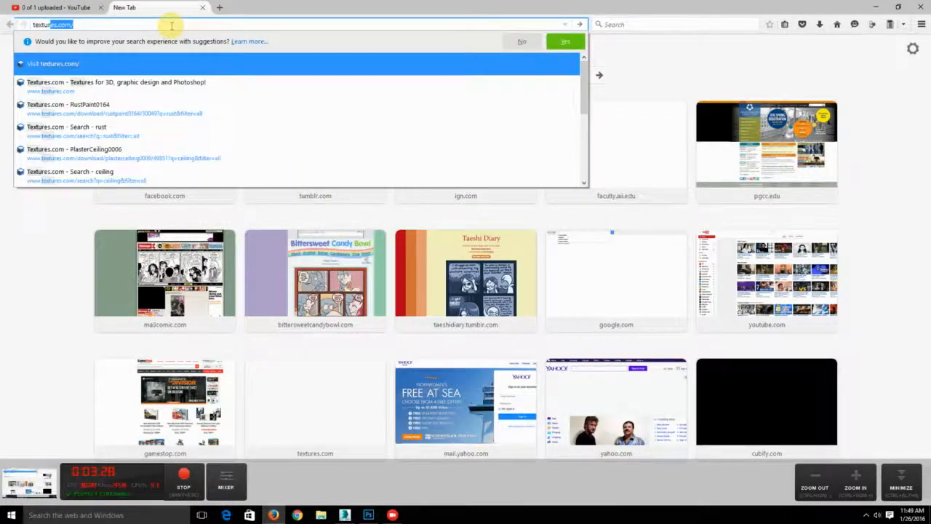
pyautogui.write('tures.com/search?q=floor&filter=all')
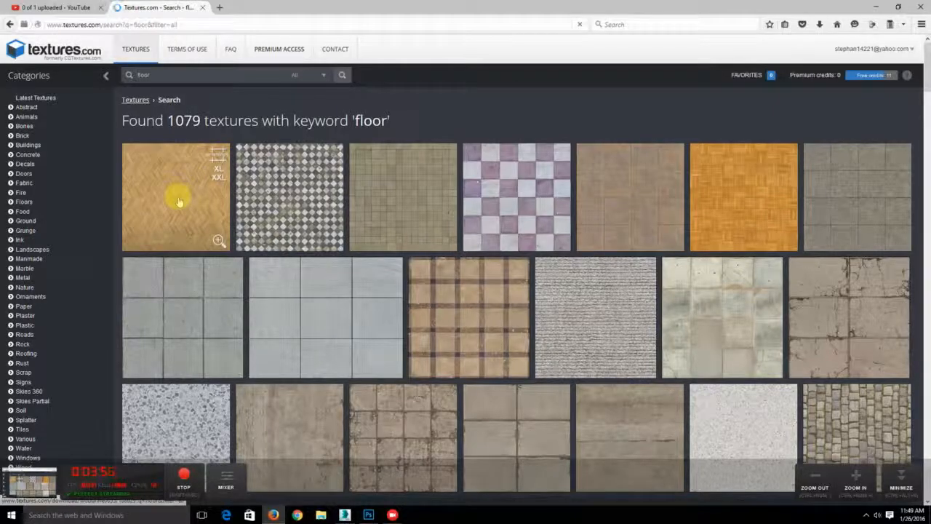
# Look through the floor texture results for suitable flooring images, and return to 3ds Max
pyautogui.scroll(-15, 229, 268)
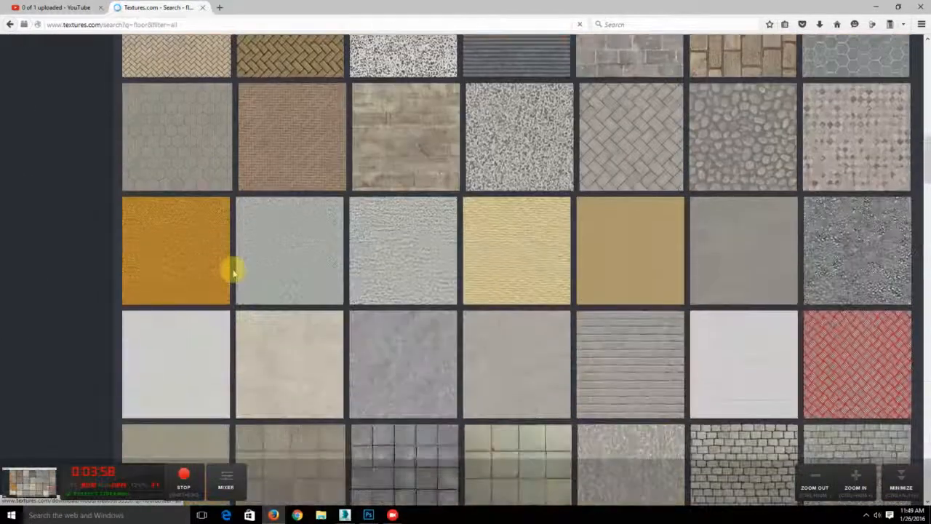
pyautogui.scroll(-10, 233, 273)
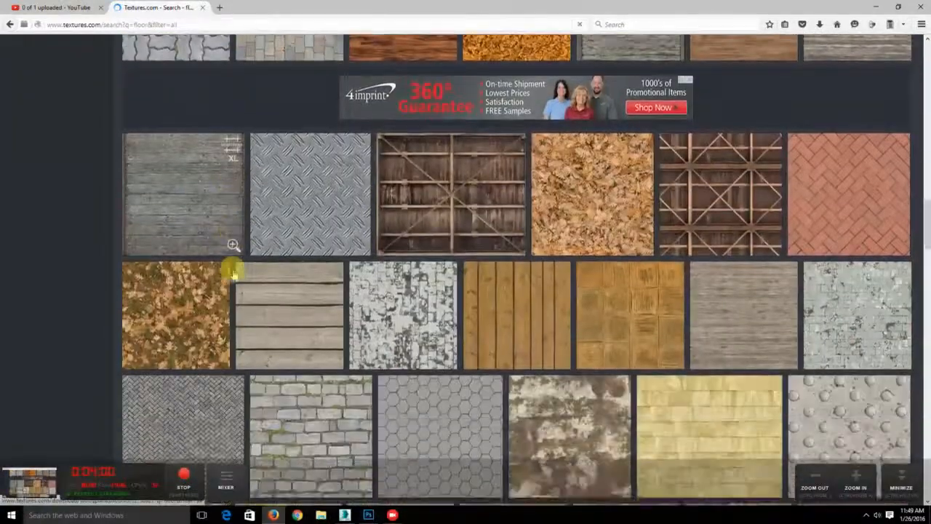
pyautogui.scroll(-2, 233, 268)
pyautogui.scroll(-4, 244, 305)
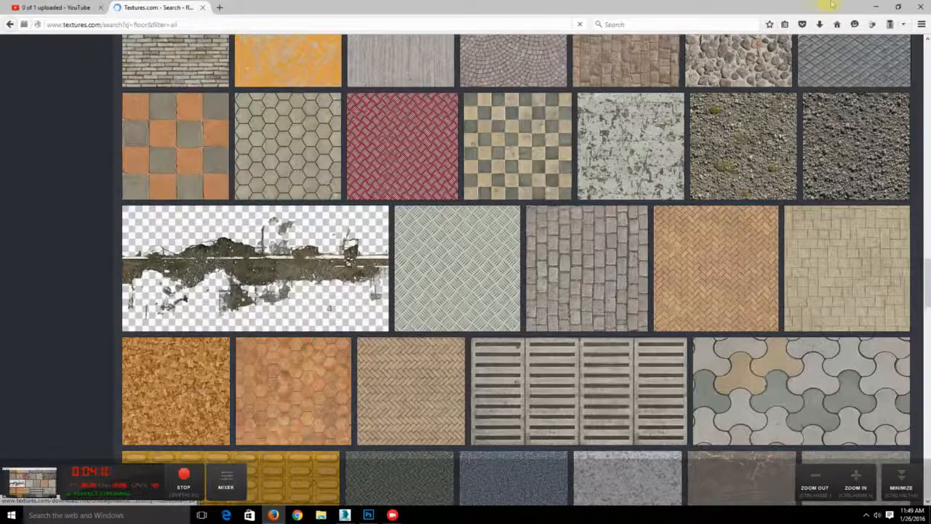
pyautogui.click(879, 7)
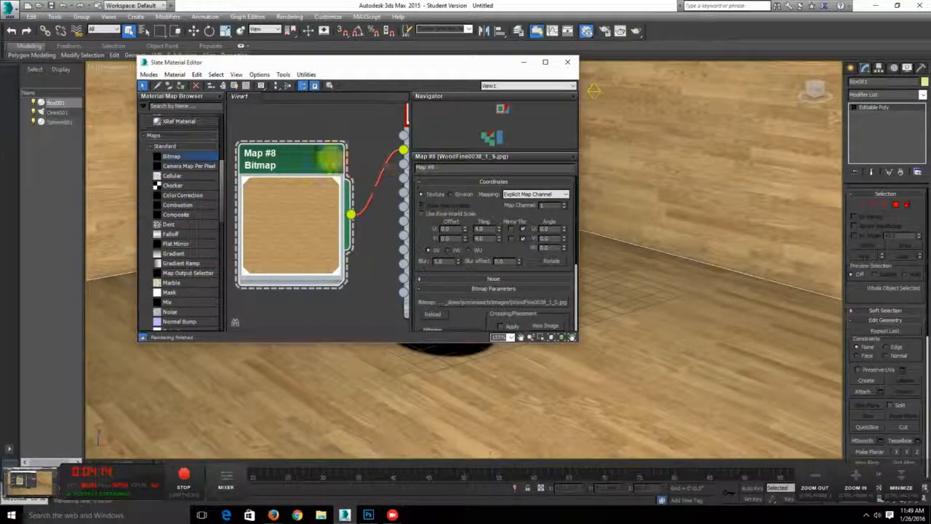
# Rename the wood-textured Material #30 to Floor
pyautogui.moveTo(369, 151); pyautogui.dragTo(311, 210, button='middle')
pyautogui.doubleClick(400, 181)
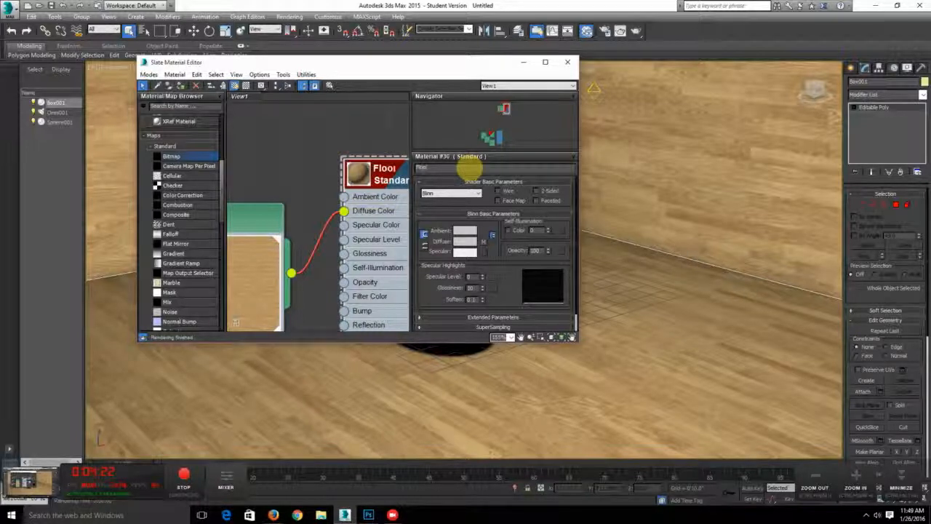
pyautogui.scroll(-3, 322, 218)
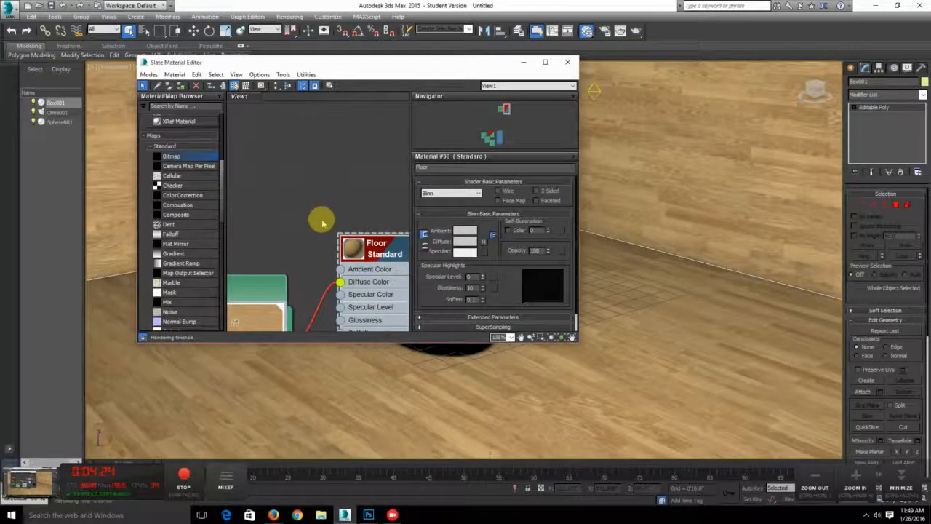
pyautogui.moveTo(328, 206)
pyautogui.mouseDown(button='middle')
pyautogui.moveTo(374, 185)
pyautogui.moveTo(316, 200)
pyautogui.mouseUp(button='middle')
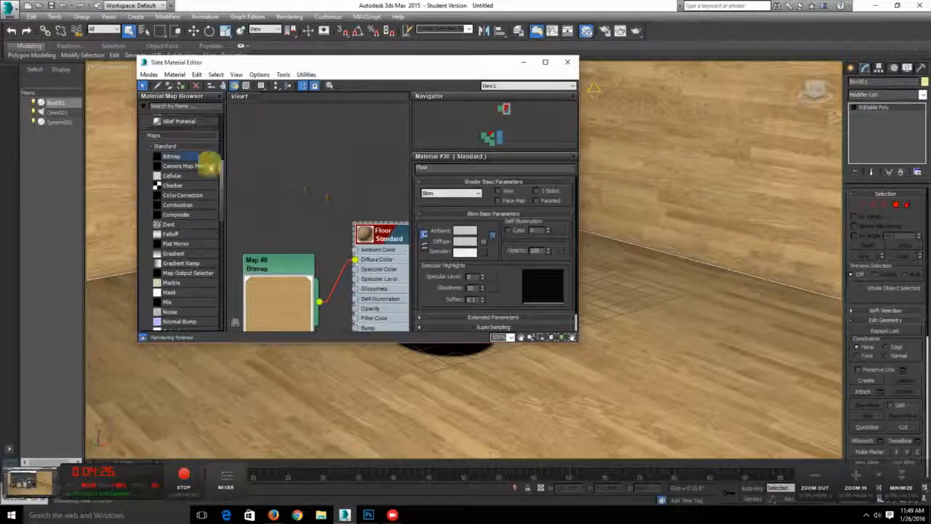
pyautogui.moveTo(341, 168); pyautogui.dragTo(318, 187, button='middle')
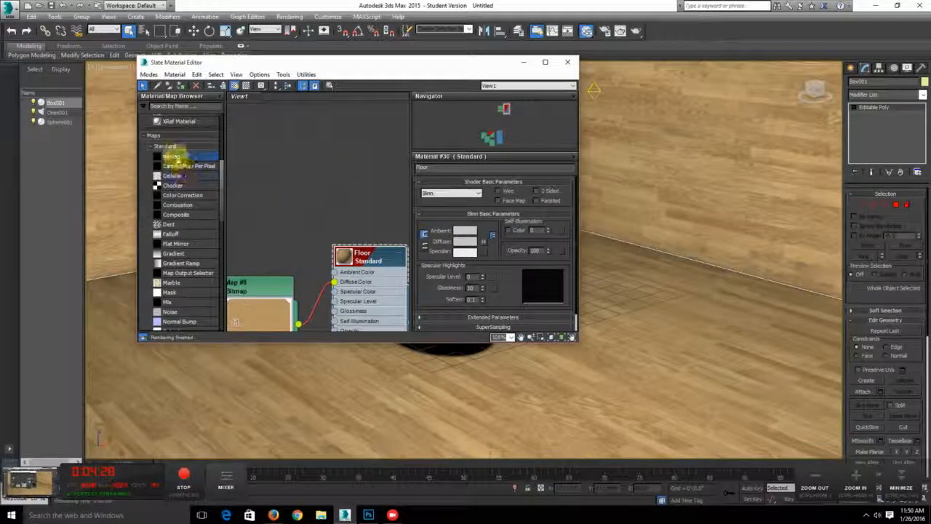
pyautogui.moveTo(175, 155); pyautogui.dragTo(324, 146)
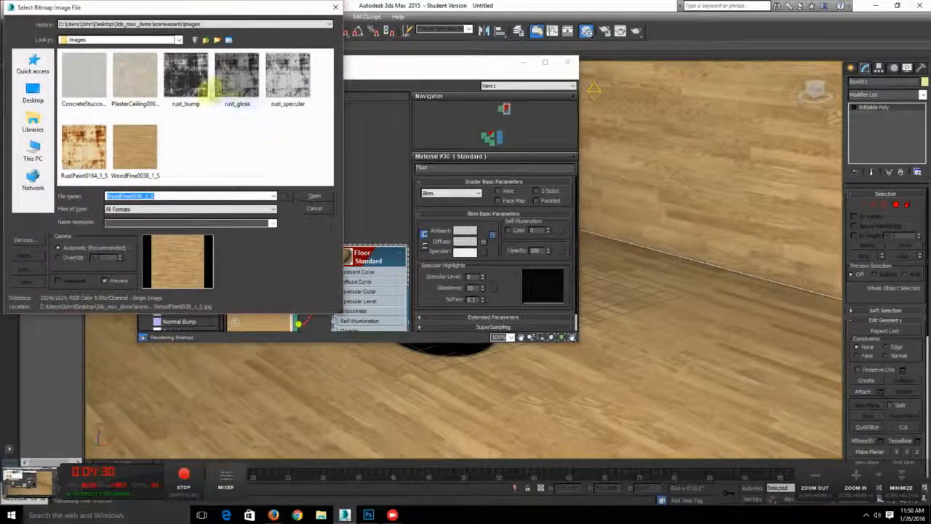
pyautogui.click(313, 210)
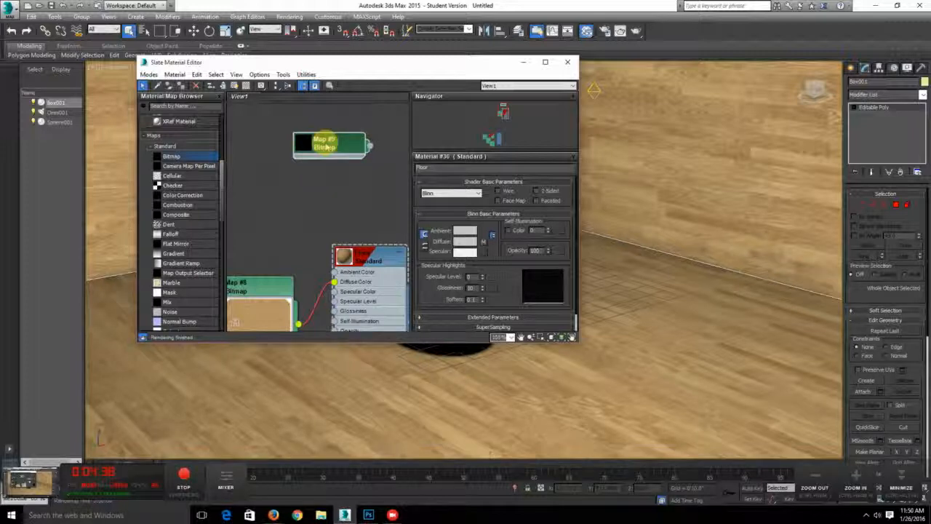
pyautogui.press('Delete')
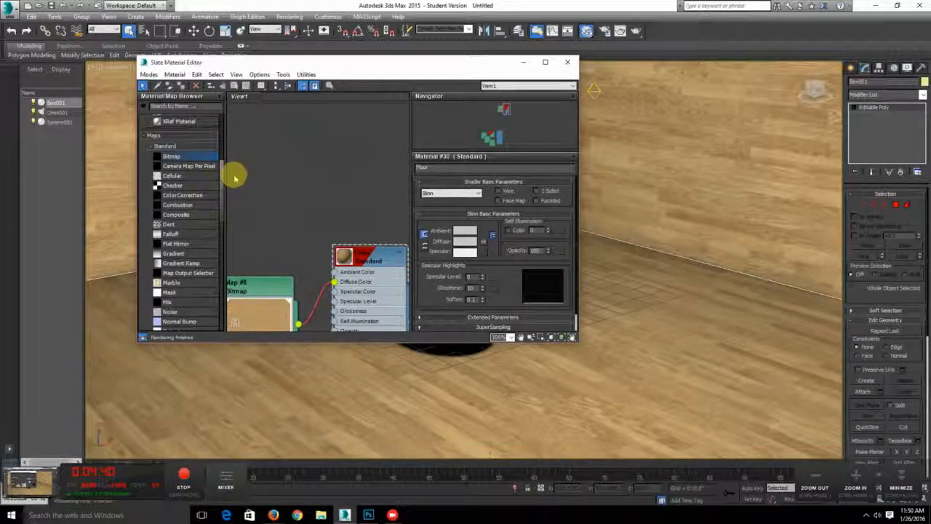
# Create a new Standard material above Floor and map its Diffuse Color with the ConcreteStucco0134_1_S.jpg bitmap
pyautogui.moveTo(221, 182); pyautogui.dragTo(220, 141)
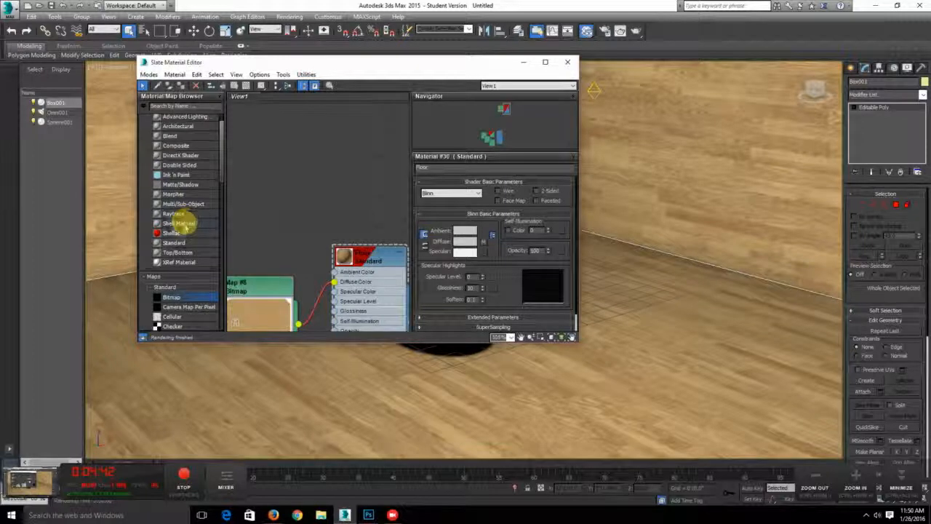
pyautogui.moveTo(176, 248); pyautogui.dragTo(367, 127)
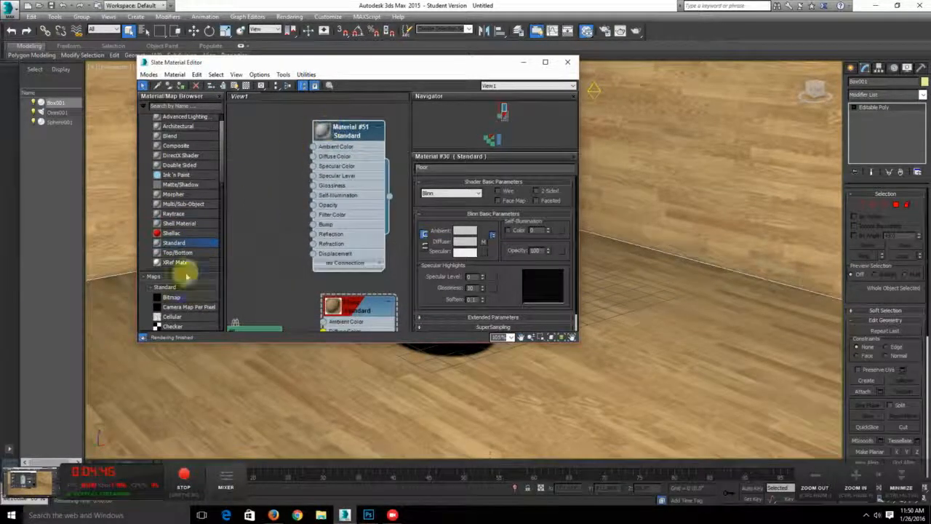
pyautogui.click(174, 297)
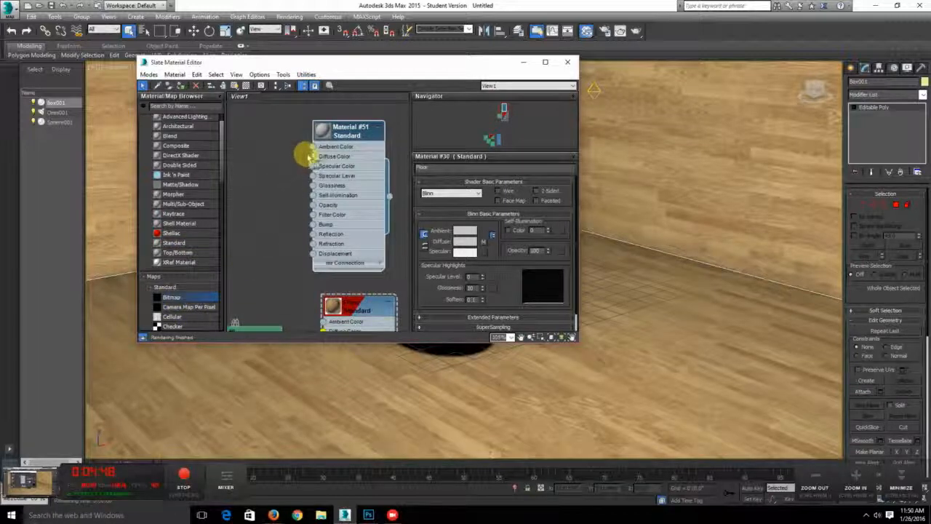
pyautogui.moveTo(314, 157); pyautogui.dragTo(313, 156)
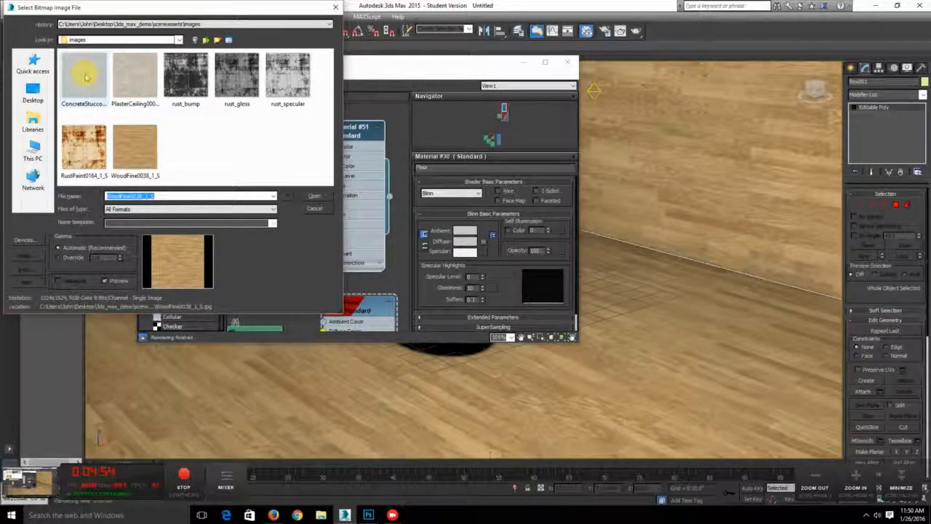
pyautogui.doubleClick(86, 75)
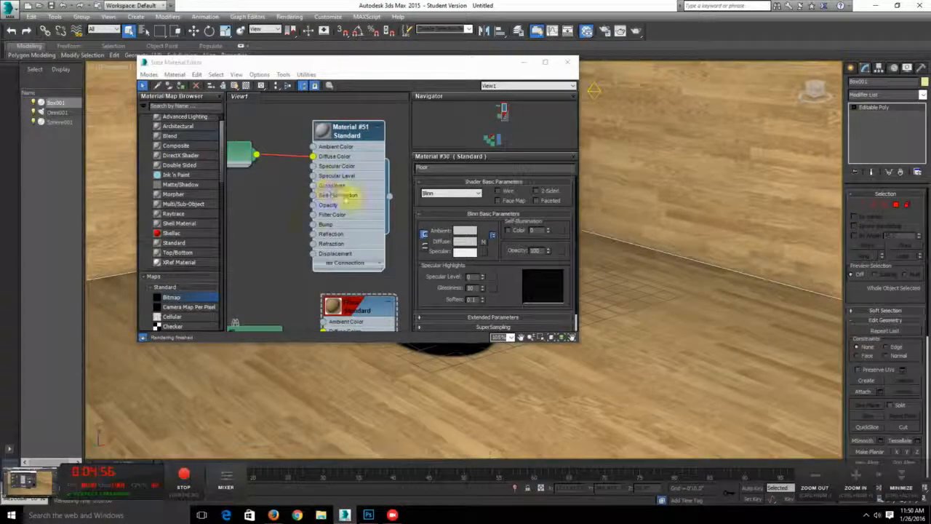
# Set the U and V tiling of the ConcreteStucco0134_1_S.jpg bitmap to 4
pyautogui.moveTo(262, 161); pyautogui.dragTo(318, 174, button='middle')
pyautogui.doubleClick(274, 164)
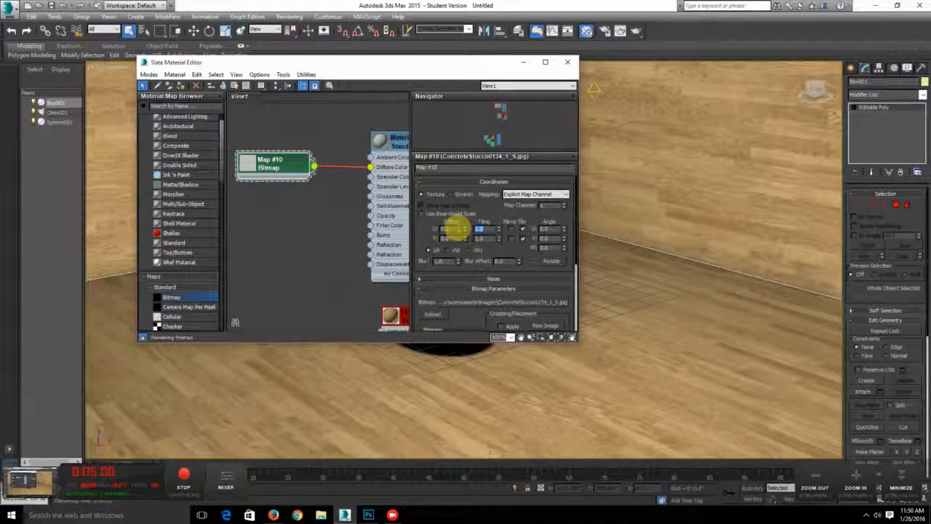
pyautogui.write('4')
# Apply the concrete Material #51 to the room box and open the material's parameters
pyautogui.moveTo(415, 252); pyautogui.dragTo(339, 226, button='middle')
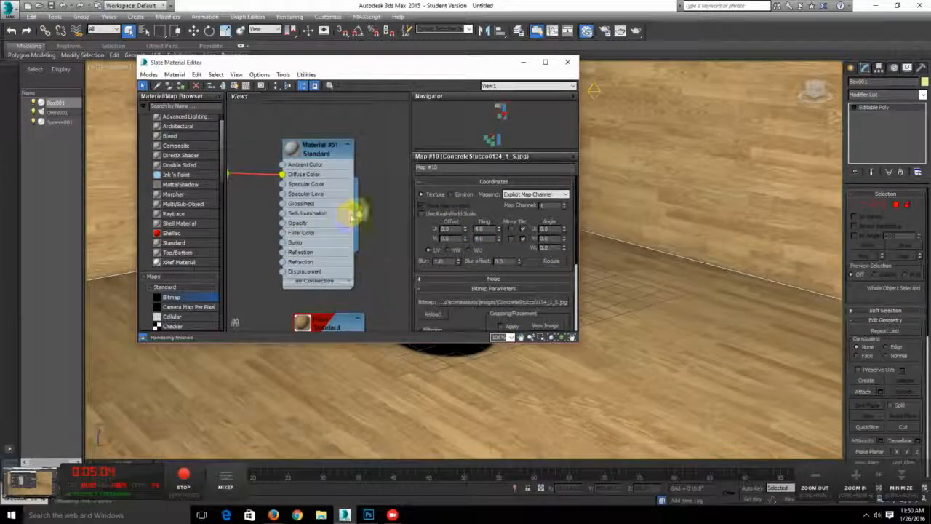
pyautogui.moveTo(363, 215); pyautogui.dragTo(702, 170)
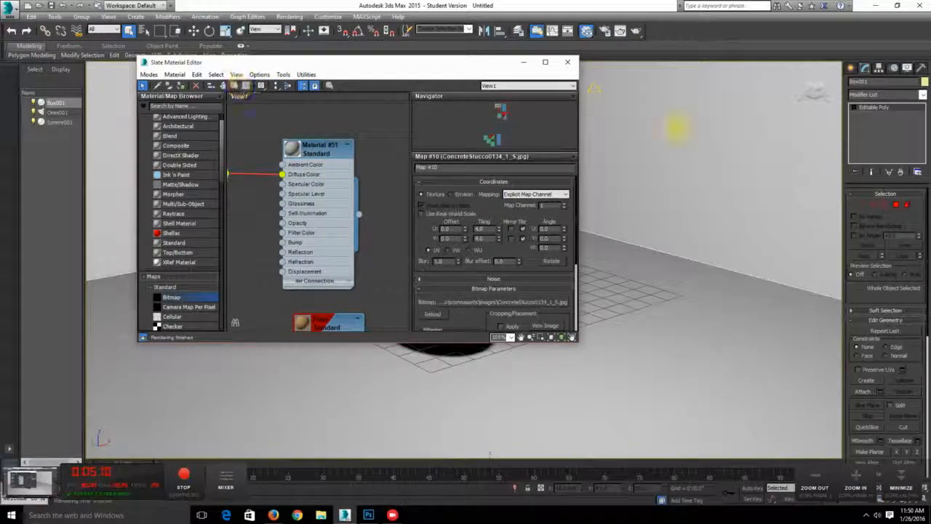
pyautogui.doubleClick(313, 149)
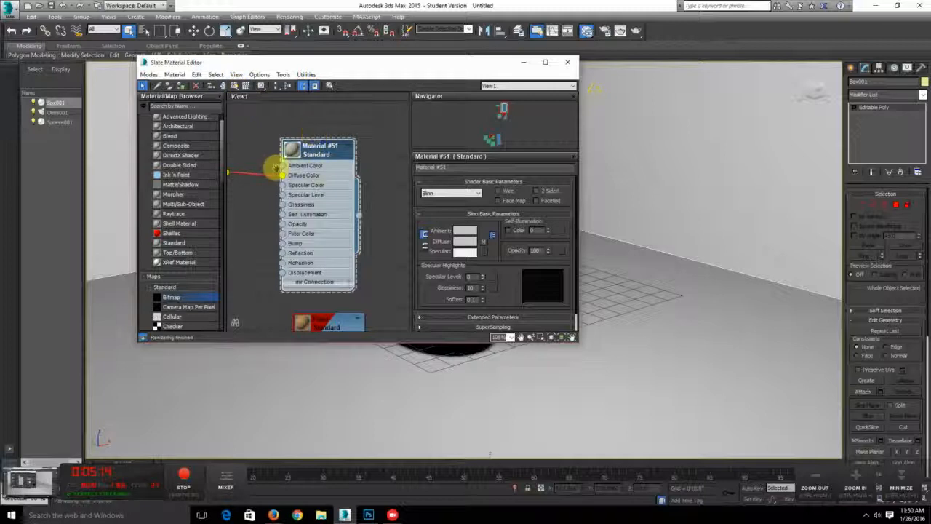
# Raise the concrete stucco bitmap's U and V tiling to 6
pyautogui.moveTo(276, 166); pyautogui.dragTo(389, 168, button='middle')
pyautogui.doubleClick(312, 174)
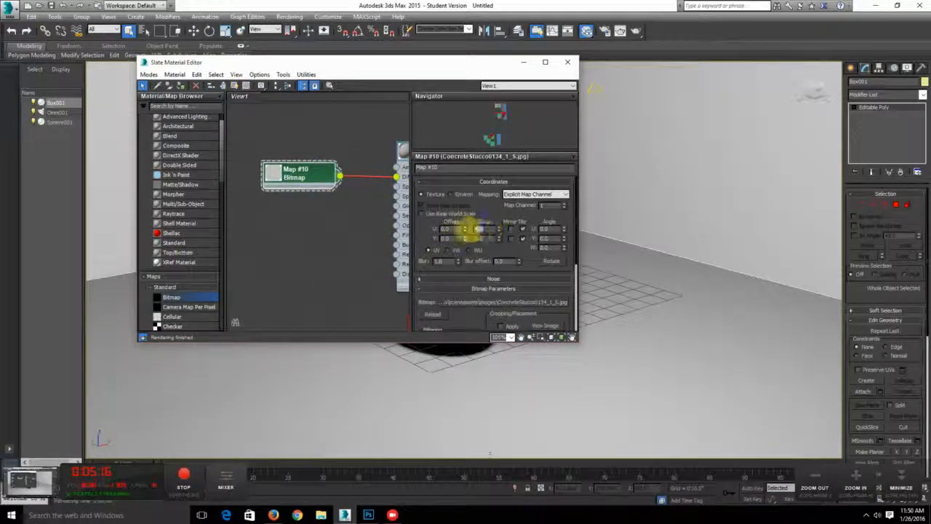
pyautogui.write('6')
pyautogui.moveTo(485, 238); pyautogui.dragTo(465, 235)
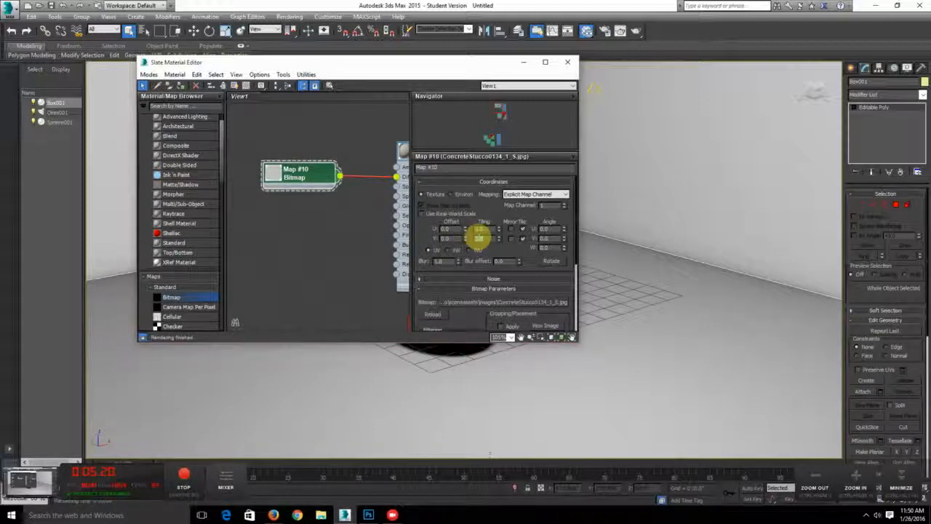
# Render the perspective view to check the concrete-textured room, and close the render window
pyautogui.moveTo(360, 199); pyautogui.dragTo(323, 201, button='middle')
pyautogui.doubleClick(383, 153)
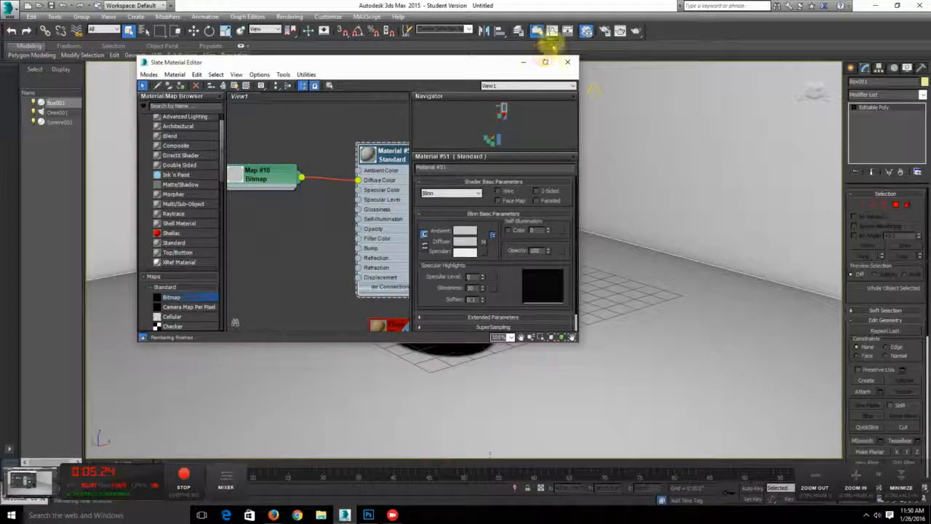
pyautogui.click(623, 31)
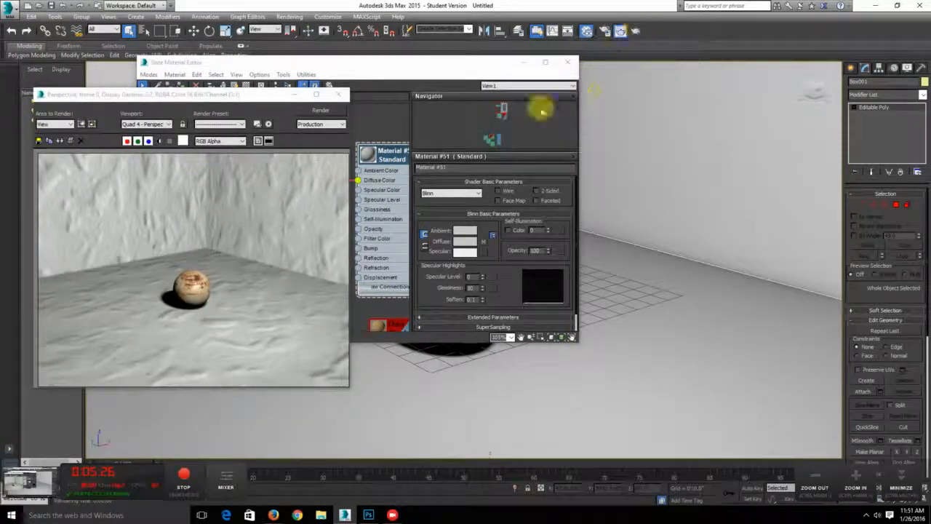
pyautogui.click(339, 95)
# Set the ConcreteStucco0134_1_S.jpg bitmap's U and V tiling back to 4 and render the perspective view to check it
pyautogui.doubleClick(276, 180)
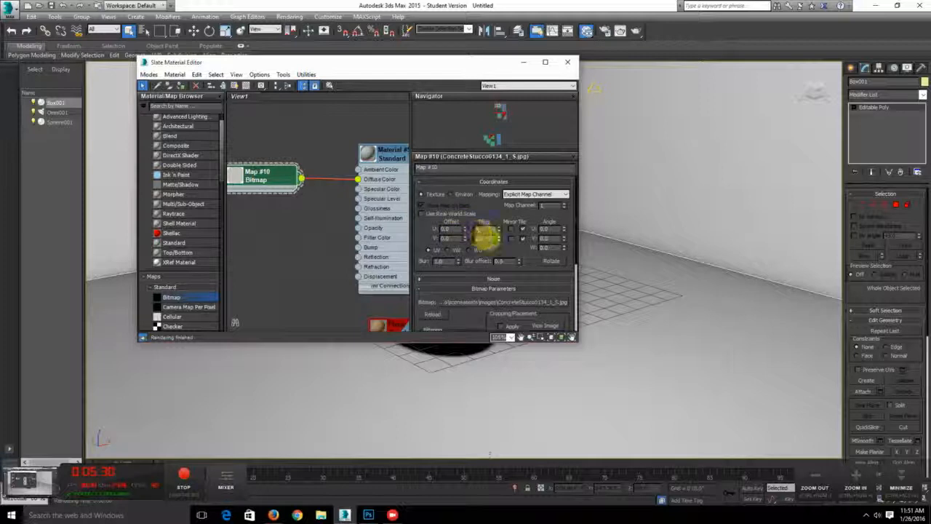
pyautogui.moveTo(485, 238); pyautogui.dragTo(457, 236)
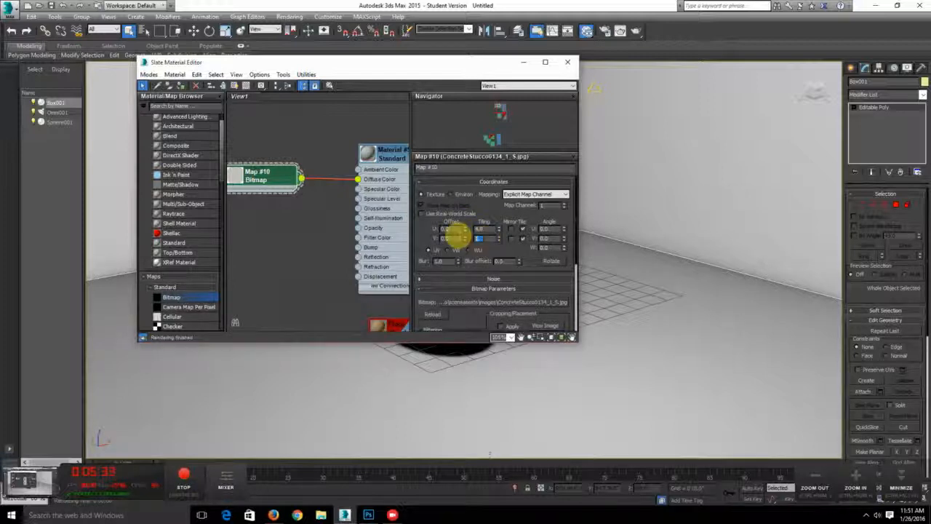
pyautogui.click(639, 31)
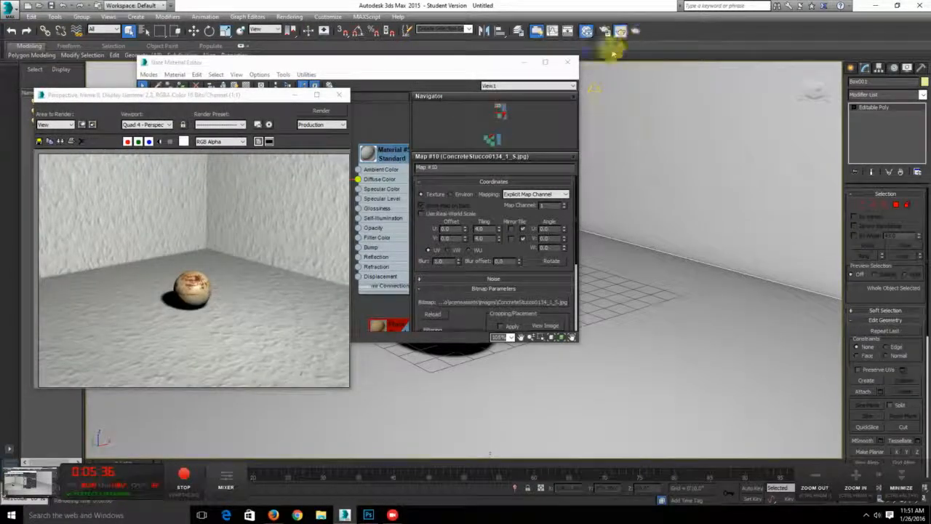
# Raise the concrete stucco bitmap's U and V tiling to 10 and render the room again
pyautogui.moveTo(486, 228); pyautogui.dragTo(452, 228)
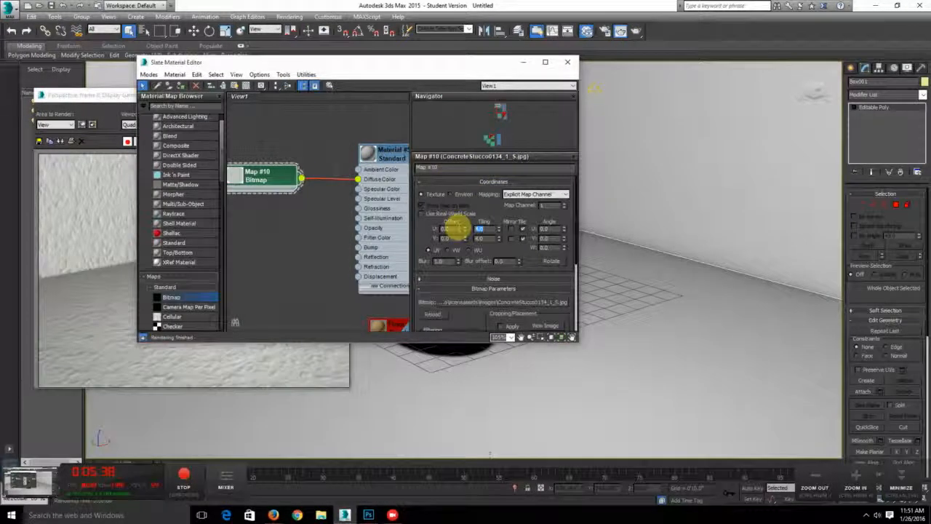
pyautogui.write('10')
pyautogui.press('Tab')
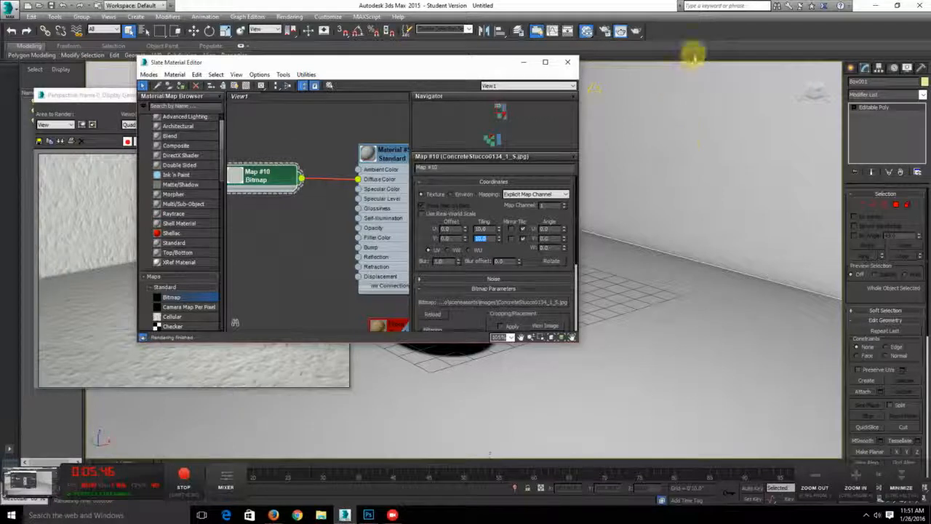
pyautogui.click(637, 29)
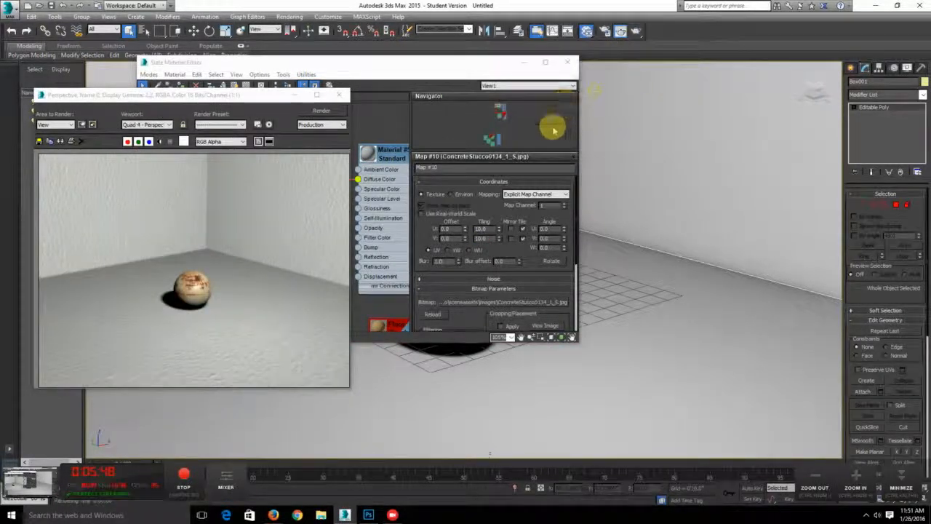
# Set the concrete stucco bitmap's U and V tiling to 12, render the room, and close the render window
pyautogui.click(484, 230)
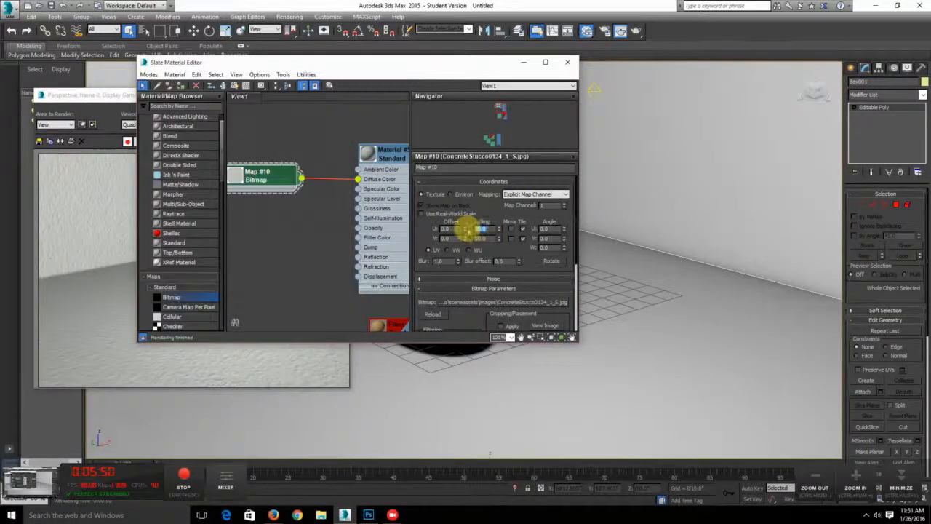
pyautogui.write('12')
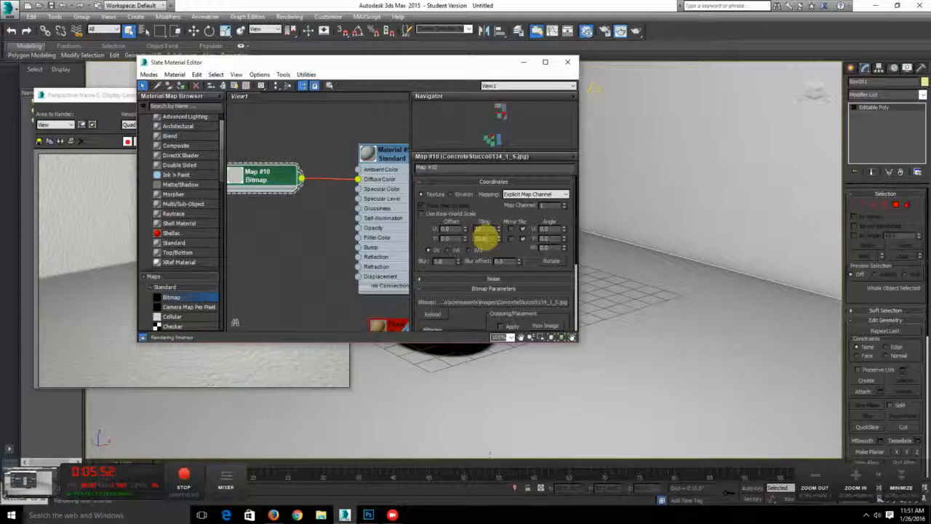
pyautogui.moveTo(486, 238); pyautogui.dragTo(464, 248)
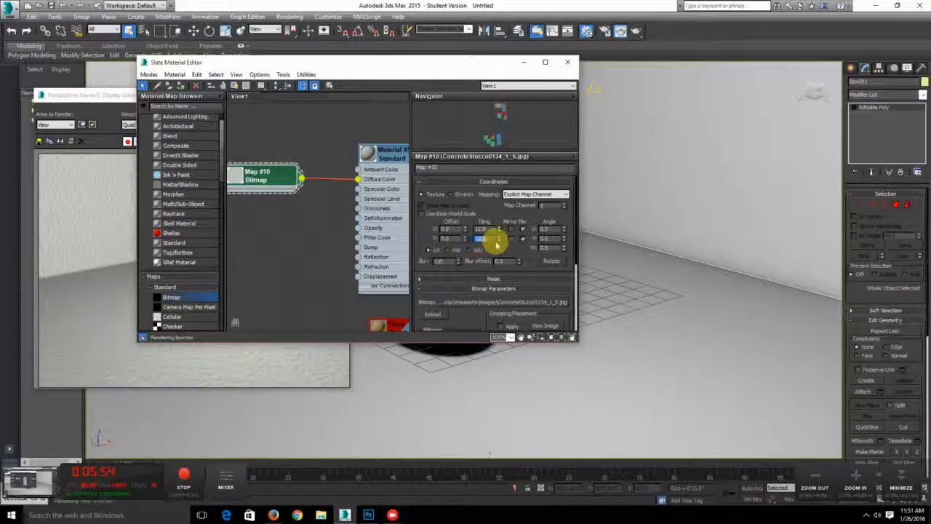
pyautogui.moveTo(288, 227); pyautogui.dragTo(322, 223, button='middle')
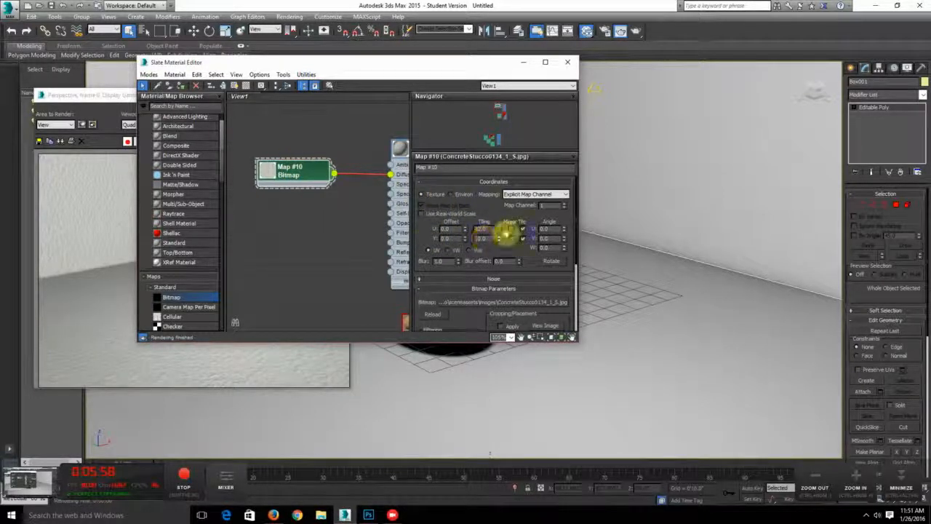
pyautogui.click(635, 29)
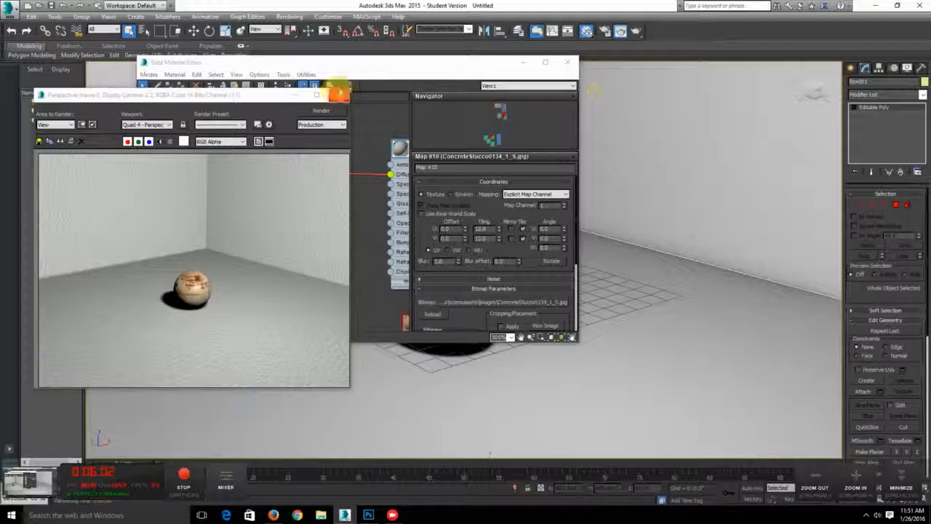
pyautogui.click(338, 94)
# Display the concrete stucco texture on the room box in the viewport and open Material #51's parameters
pyautogui.moveTo(392, 213); pyautogui.dragTo(338, 259, button='middle')
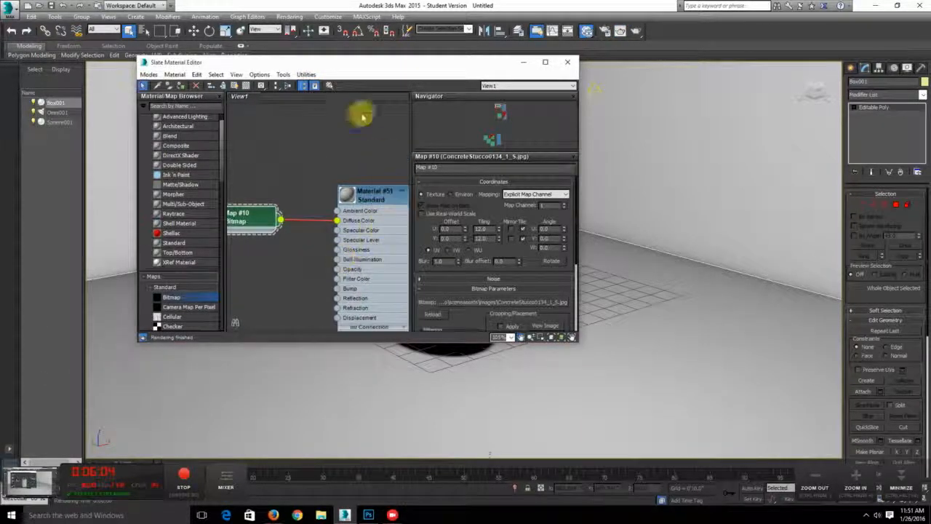
pyautogui.click(245, 85)
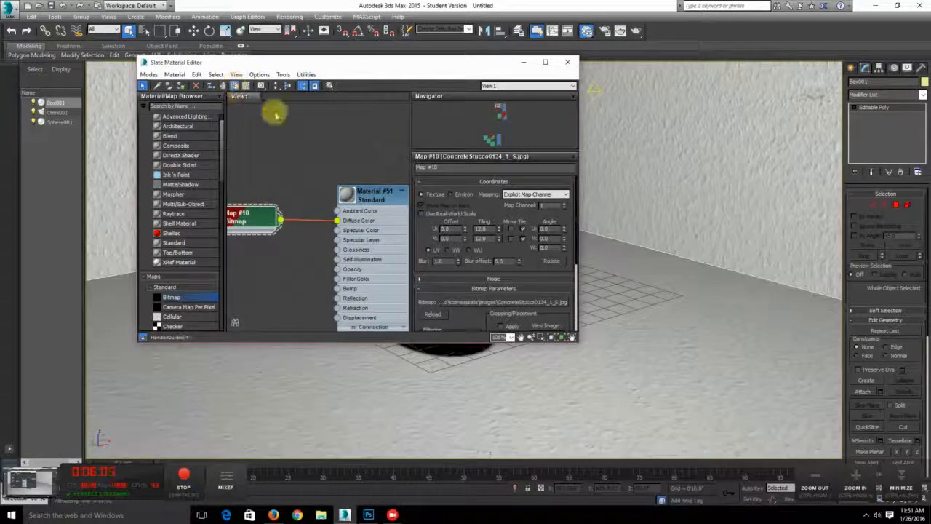
pyautogui.doubleClick(364, 190)
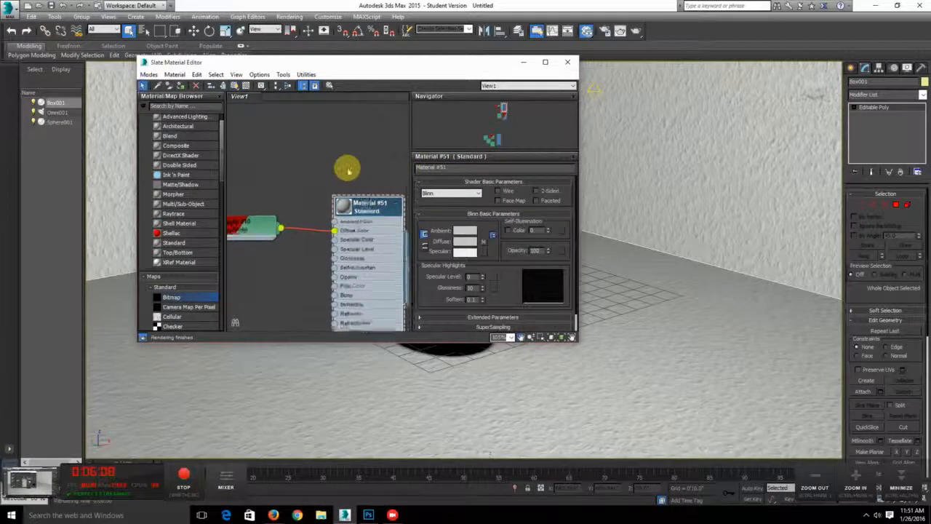
# Add a new Standard material above Material #51 in the node view and open its parameters
pyautogui.scroll(-3, 347, 168)
pyautogui.moveTo(347, 168); pyautogui.dragTo(363, 218, button='middle')
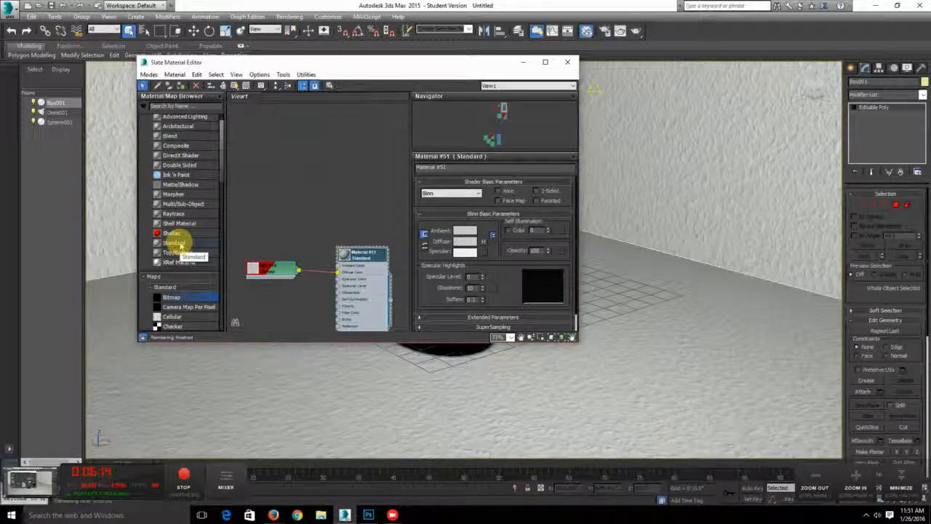
pyautogui.moveTo(219, 162); pyautogui.dragTo(220, 149)
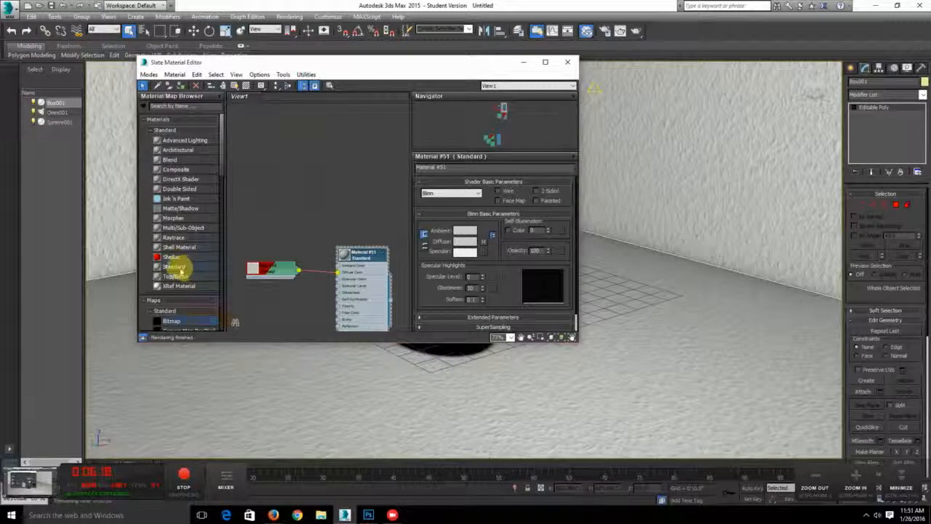
pyautogui.moveTo(176, 266); pyautogui.dragTo(356, 137)
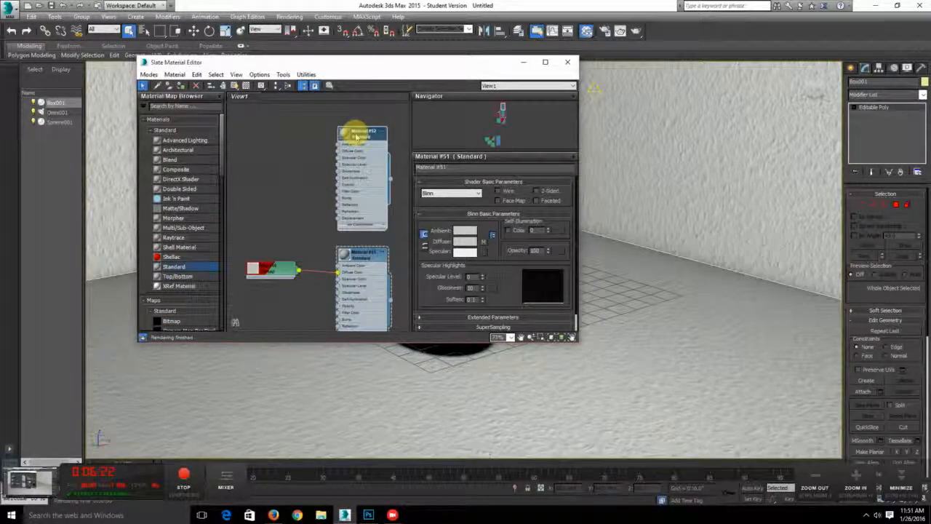
pyautogui.doubleClick(363, 136)
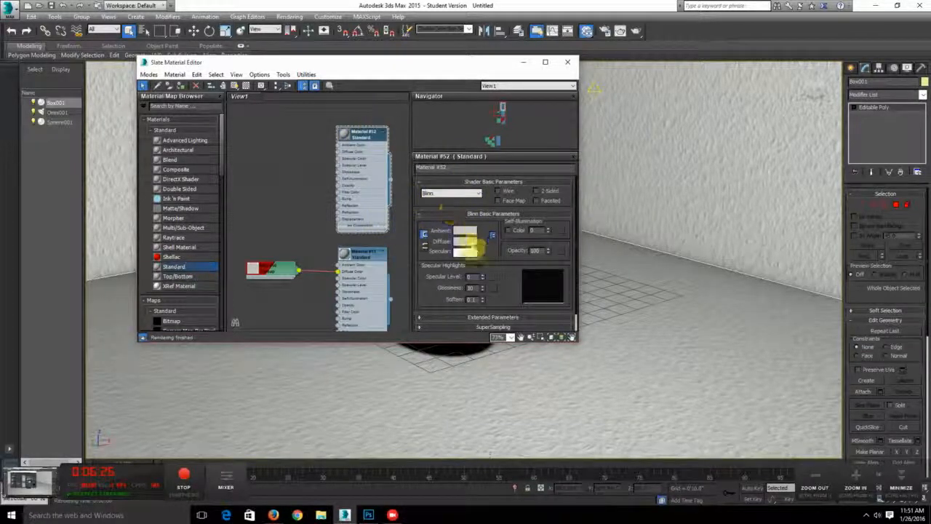
# Rename the concrete stucco material as walls and the new Standard material as ceiling
pyautogui.doubleClick(368, 254)
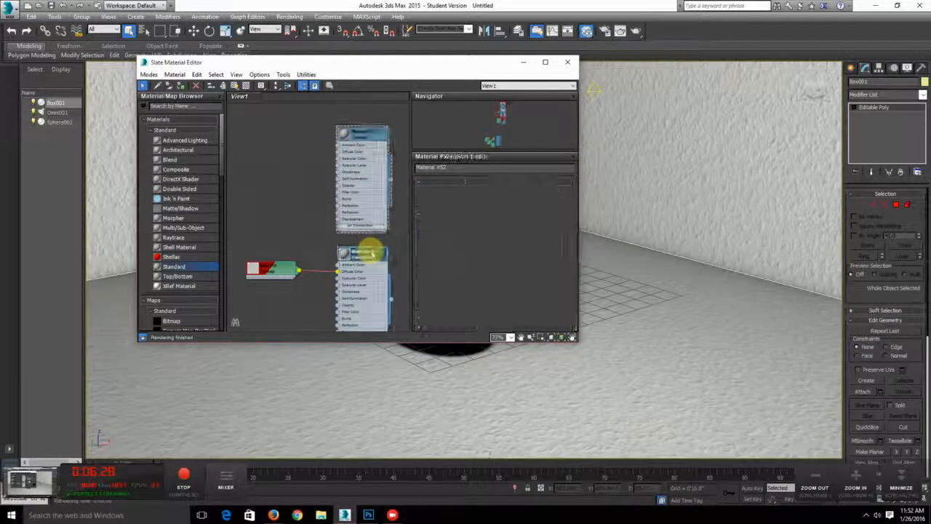
pyautogui.moveTo(451, 169); pyautogui.dragTo(406, 168)
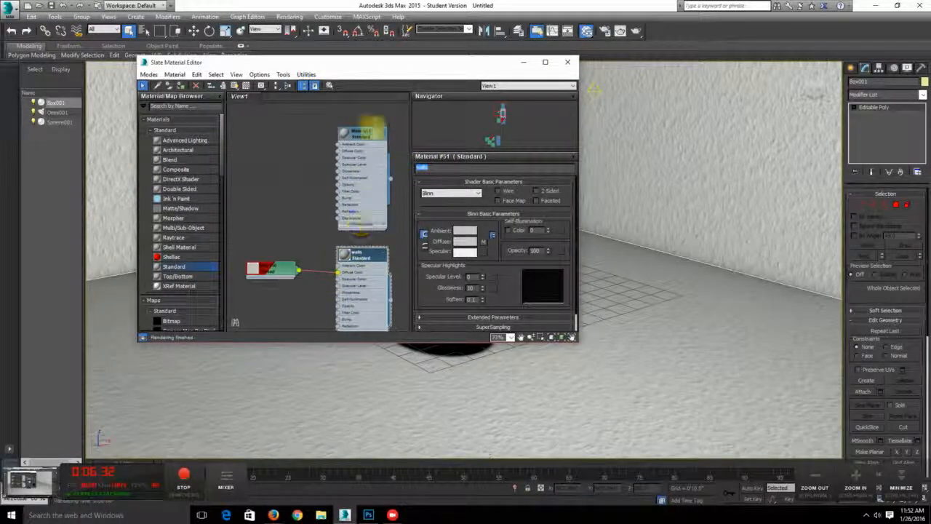
pyautogui.doubleClick(359, 135)
pyautogui.moveTo(471, 169); pyautogui.dragTo(396, 168)
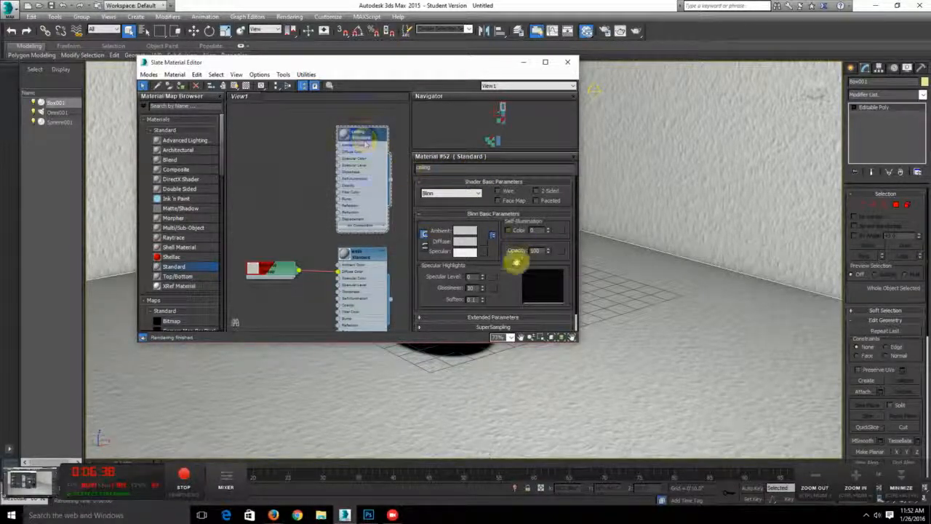
# Assign the PlasterCeiling0006_1_S image as a Bitmap map to the ceiling material's diffuse color
pyautogui.click(483, 242)
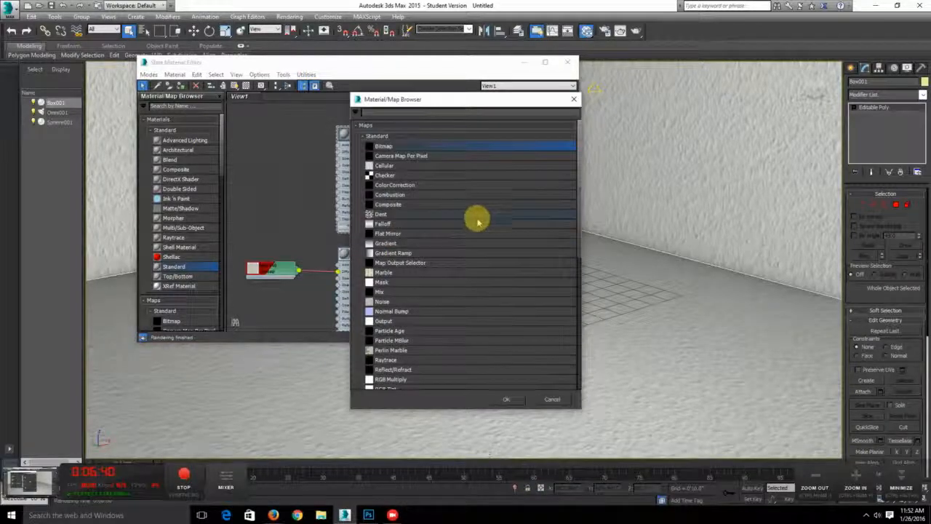
pyautogui.click(383, 146)
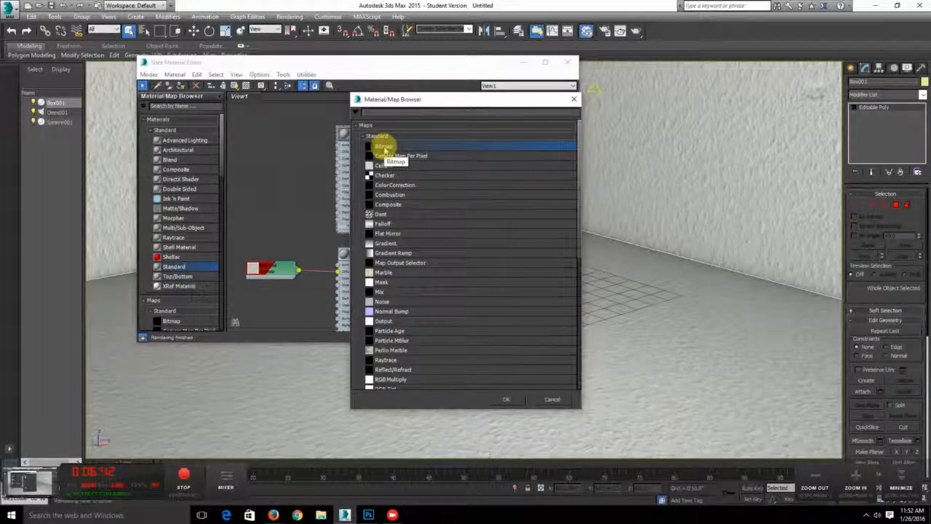
pyautogui.doubleClick(383, 147)
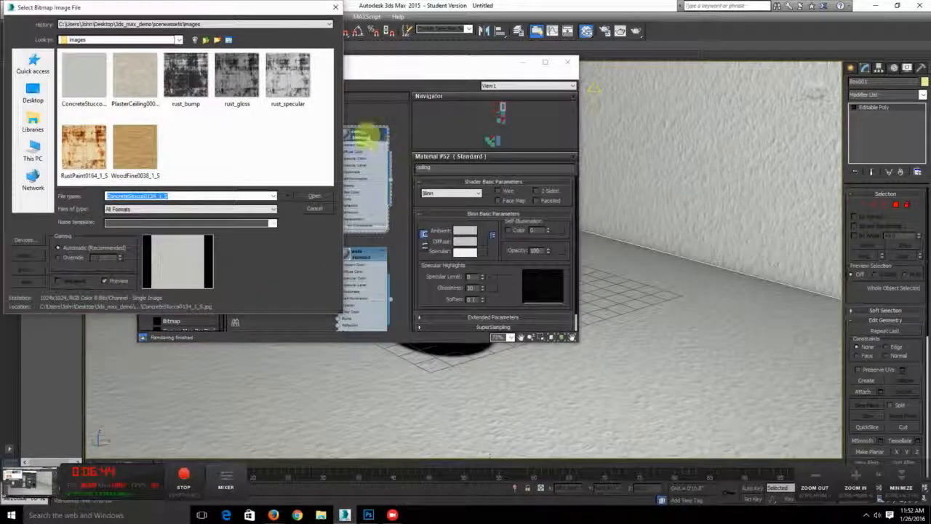
pyautogui.doubleClick(135, 74)
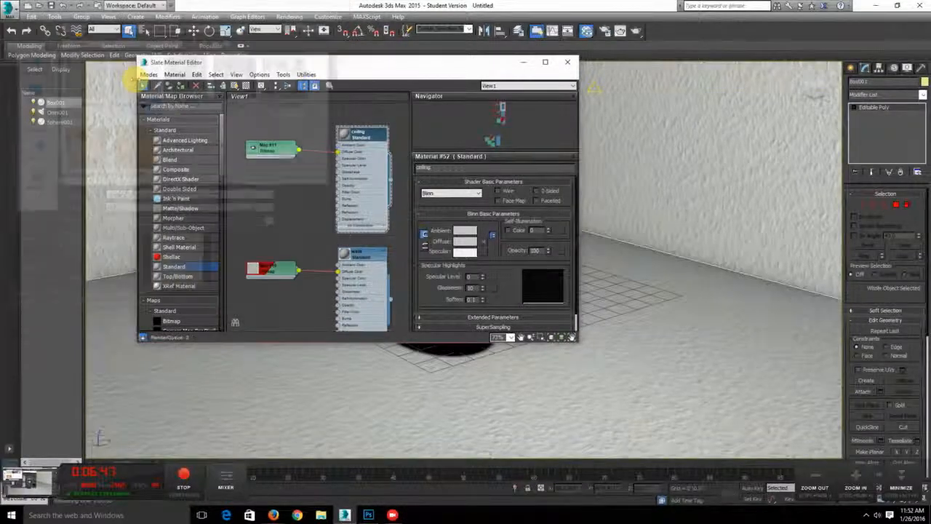
# Apply the ceiling material to the room box and display its plaster texture in the viewport
pyautogui.doubleClick(270, 149)
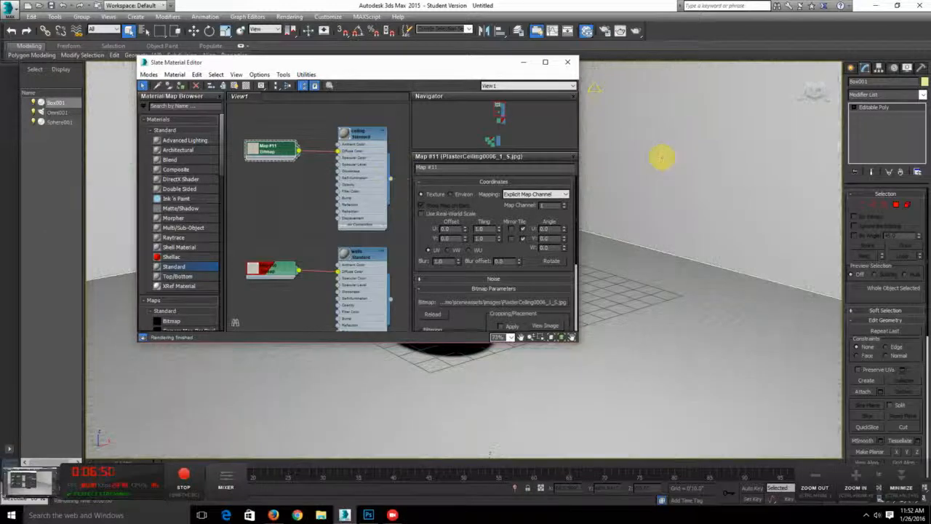
pyautogui.doubleClick(352, 133)
pyautogui.click(246, 85)
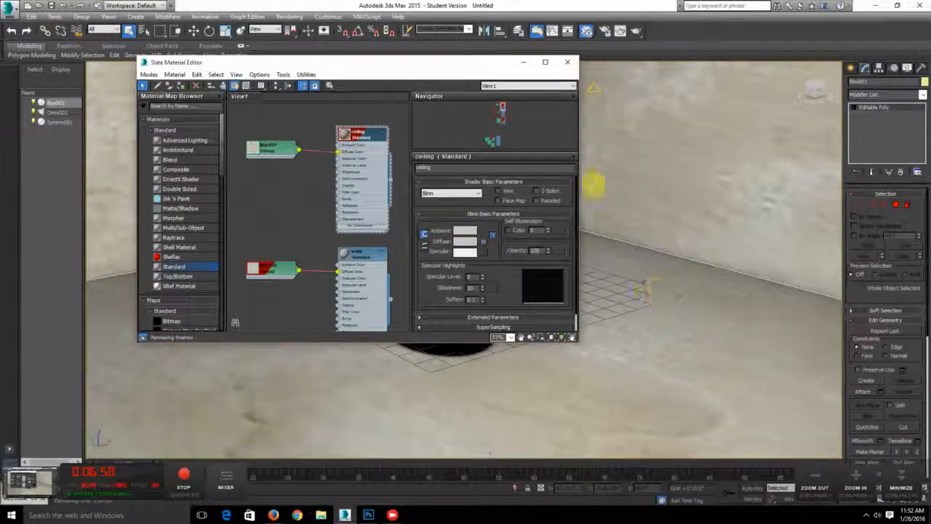
# Set the U and V tiling of the PlasterCeiling0006_1_S.jpg bitmap to 4
pyautogui.doubleClick(272, 147)
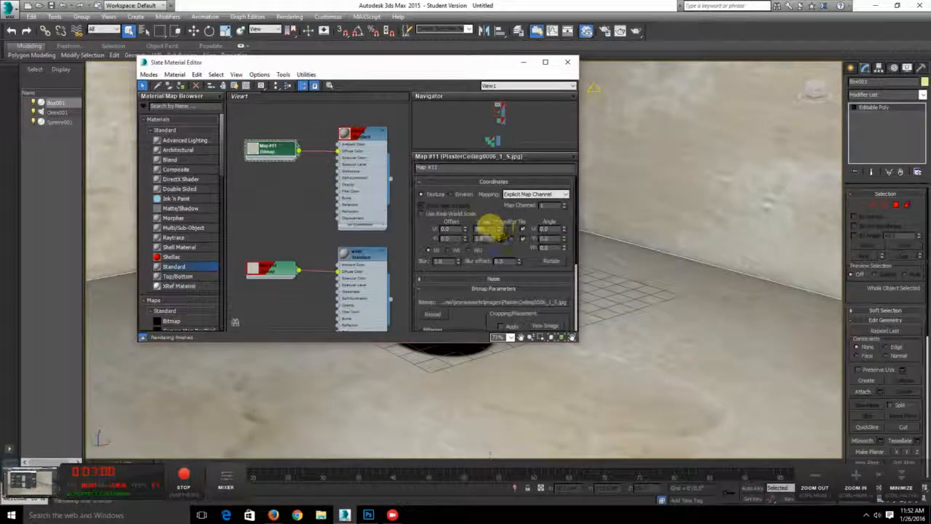
pyautogui.moveTo(491, 229); pyautogui.dragTo(443, 227)
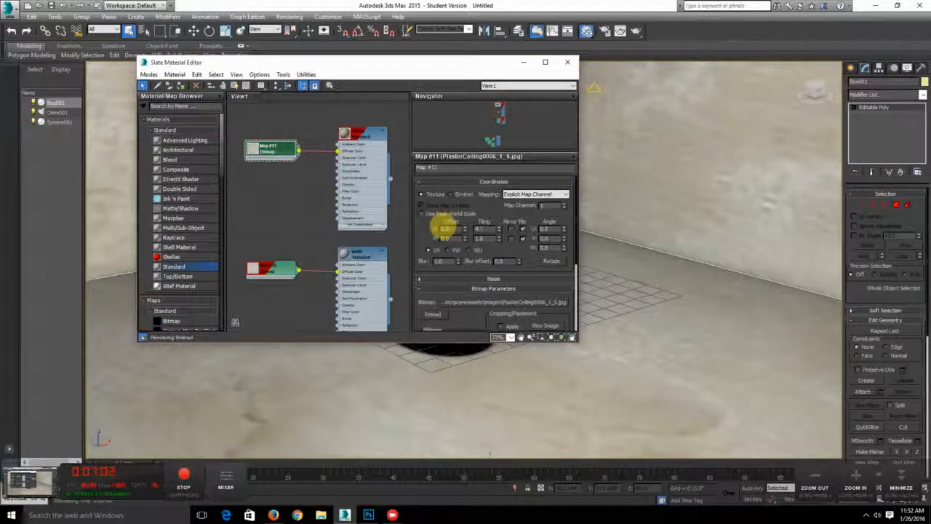
pyautogui.press('Tab')
pyautogui.write('4')
pyautogui.press('Return')
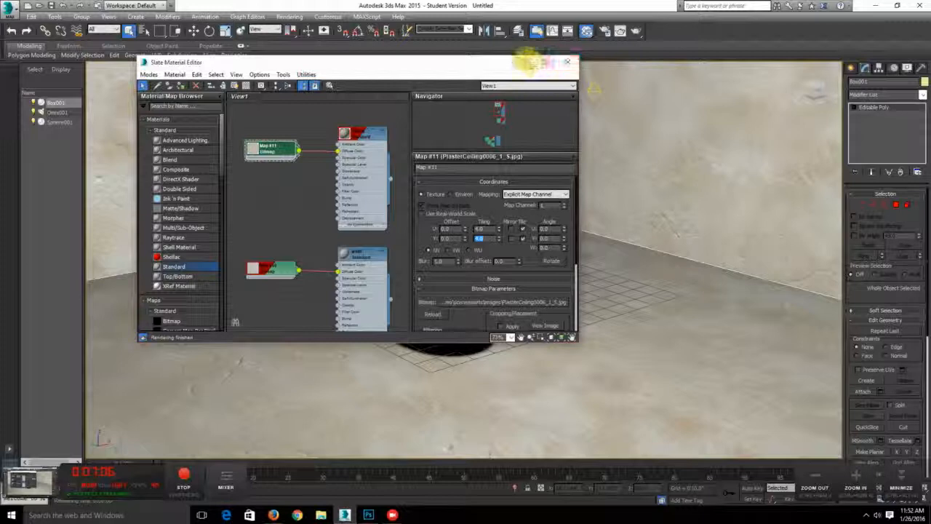
# Put away the Slate Material Editor and examine the plaster texture on the room's walls, floor and ceiling
pyautogui.click(533, 62)
pyautogui.keyDown('alt'); pyautogui.moveTo(557, 218); pyautogui.dragTo(523, 229, button='middle'); pyautogui.keyUp('alt')
pyautogui.scroll(-5, 554, 212)
pyautogui.scroll(3, 523, 229)
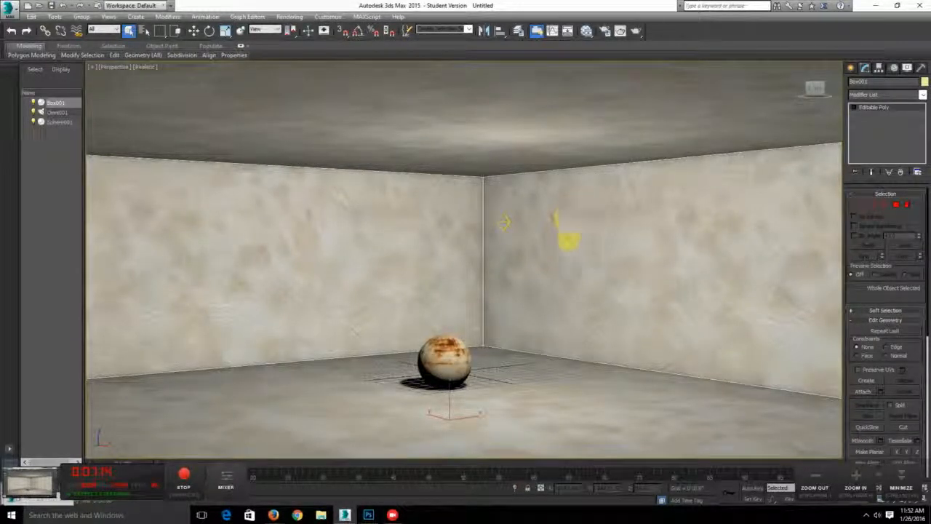
pyautogui.keyDown('alt'); pyautogui.moveTo(540, 267); pyautogui.dragTo(628, 228, button='middle'); pyautogui.keyUp('alt')
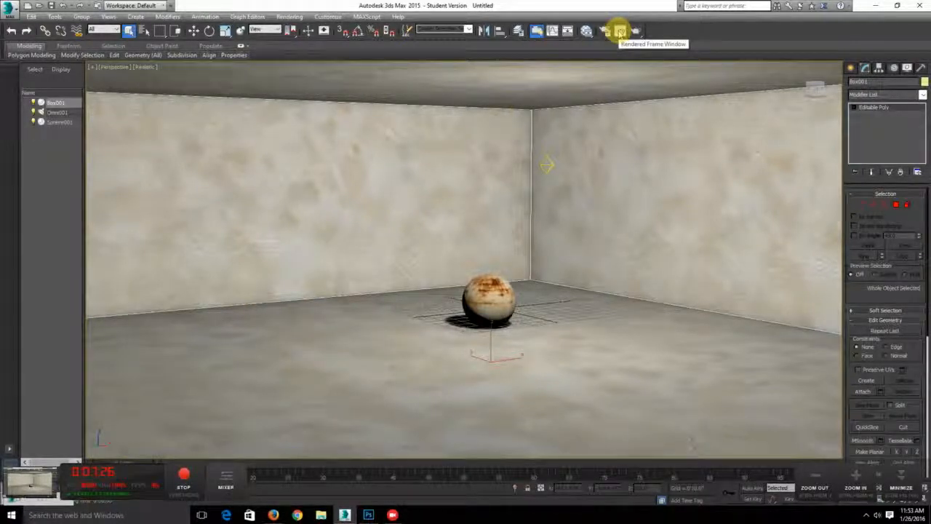
# Reopen the Slate Material Editor and review the ceiling, walls and wood floor material nodes
pyautogui.click(586, 30)
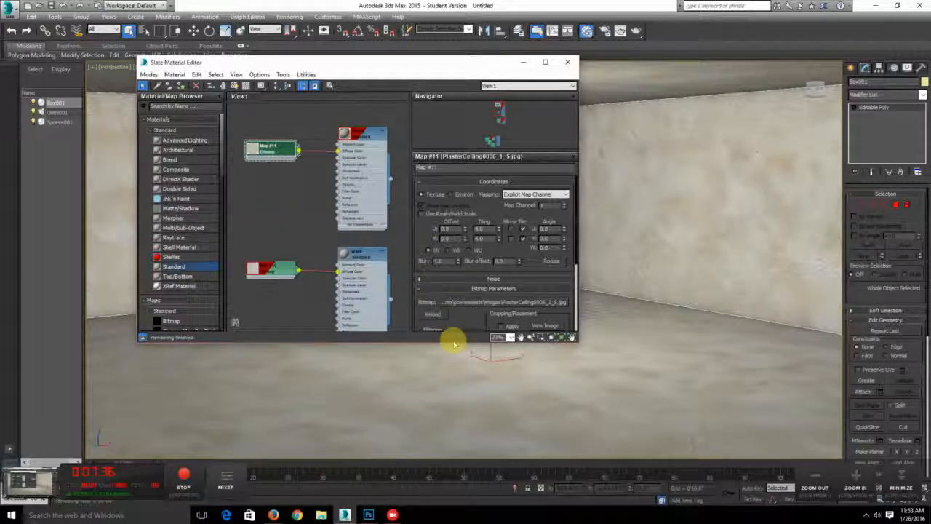
pyautogui.moveTo(384, 277); pyautogui.dragTo(329, 247, button='middle')
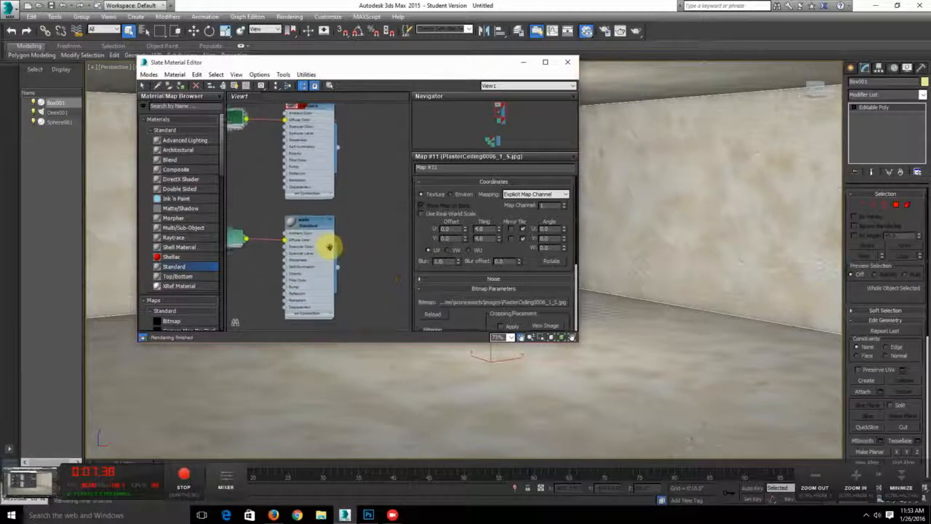
pyautogui.moveTo(349, 297); pyautogui.dragTo(386, 222, button='middle')
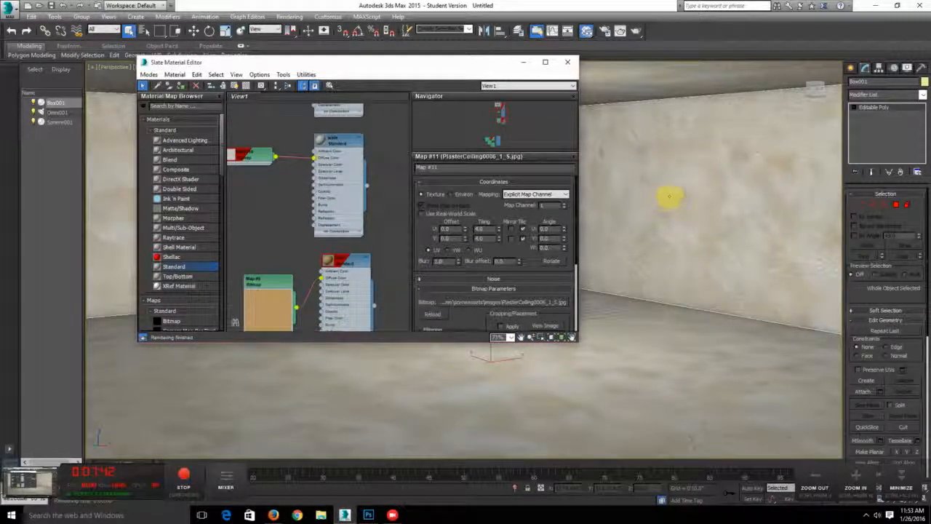
# Open the Floor material's parameters and reposition its wood bitmap node beside the material node
pyautogui.doubleClick(344, 263)
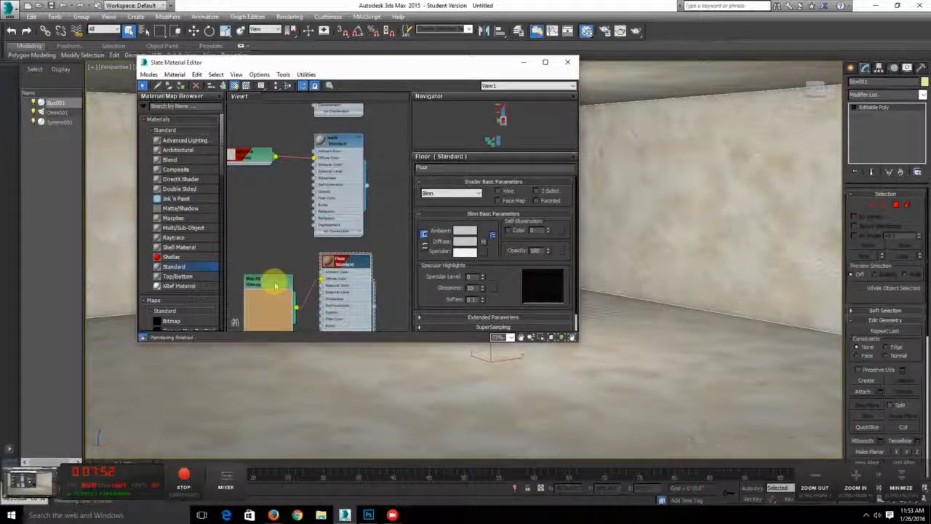
pyautogui.moveTo(272, 283); pyautogui.dragTo(262, 254)
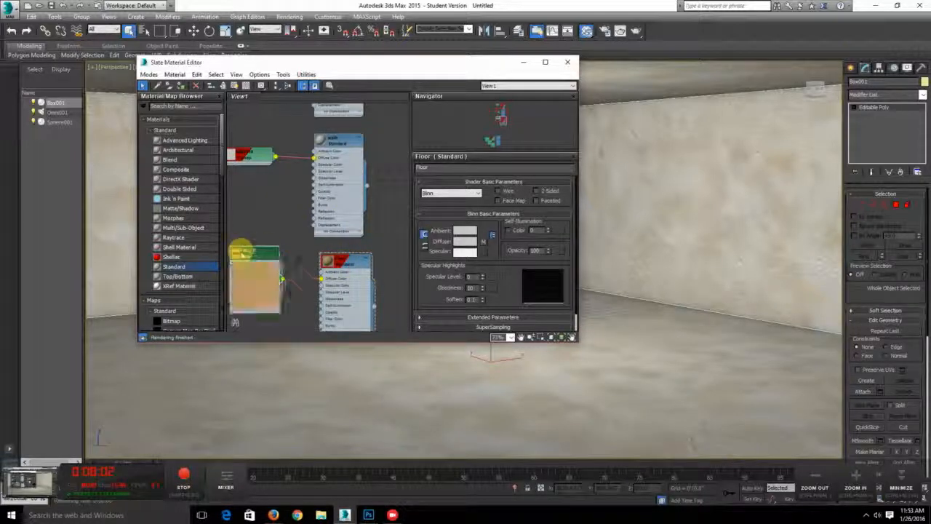
pyautogui.moveTo(290, 237); pyautogui.dragTo(329, 188, button='middle')
pyautogui.scroll(4, 329, 188)
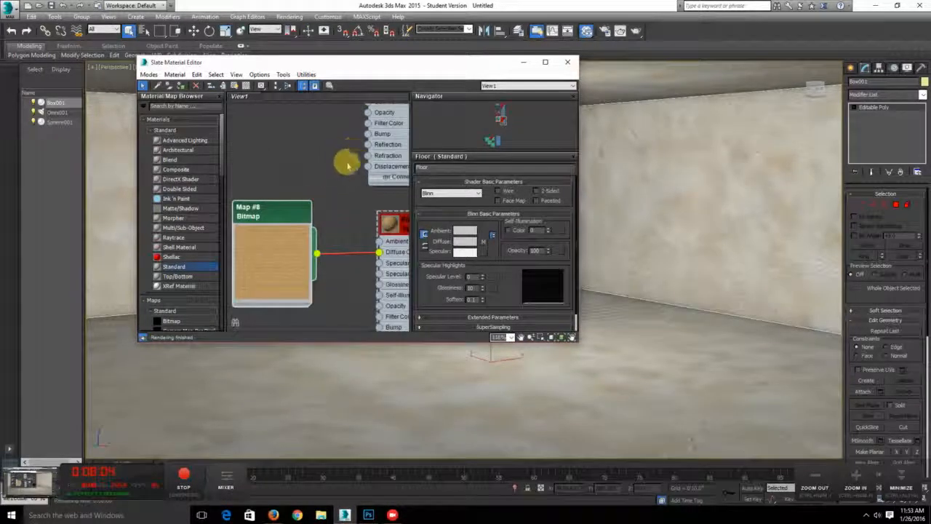
pyautogui.moveTo(380, 206); pyautogui.dragTo(338, 216, button='middle')
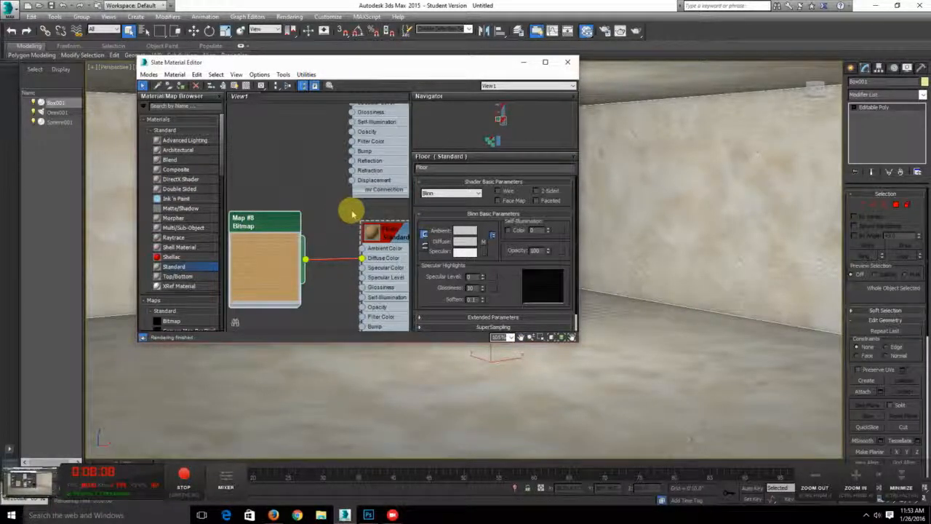
# Add an Unwrap UVW modifier to the room box above its Editable Poly
pyautogui.click(921, 95)
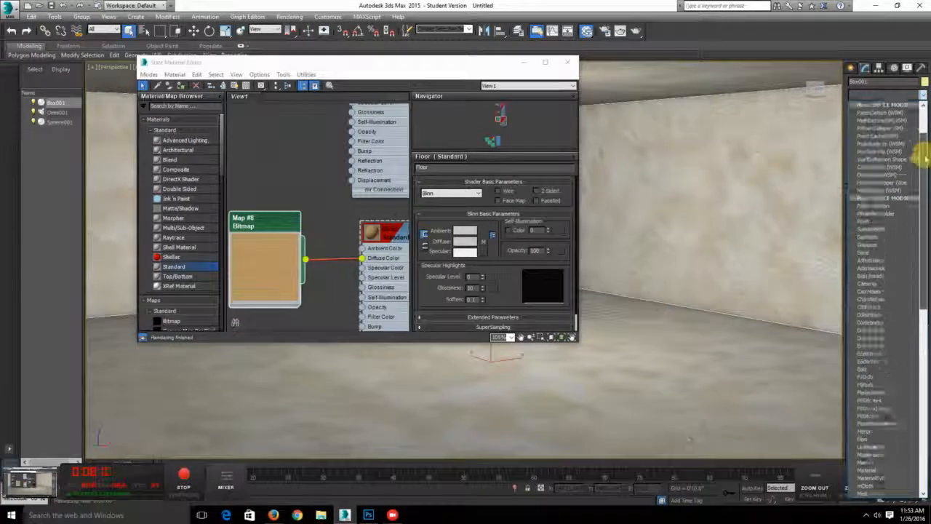
pyautogui.moveTo(924, 156); pyautogui.dragTo(924, 331)
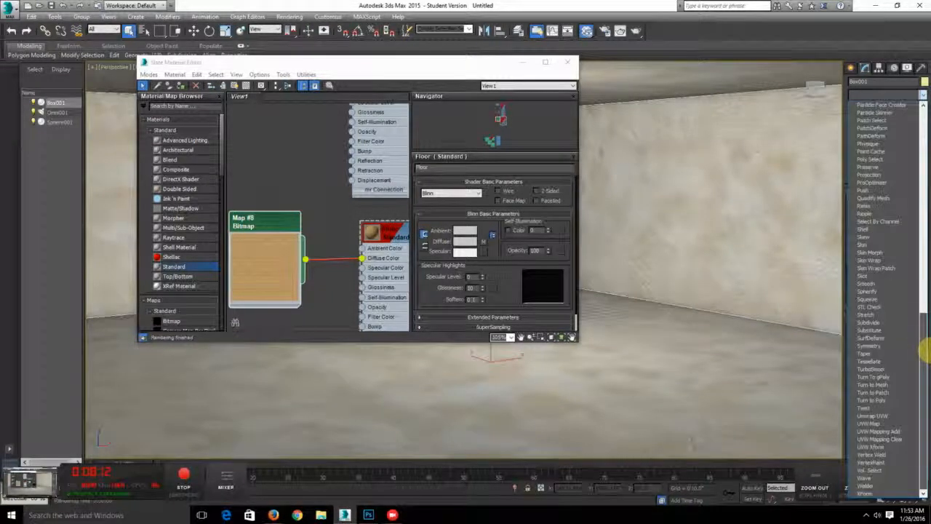
pyautogui.click(890, 418)
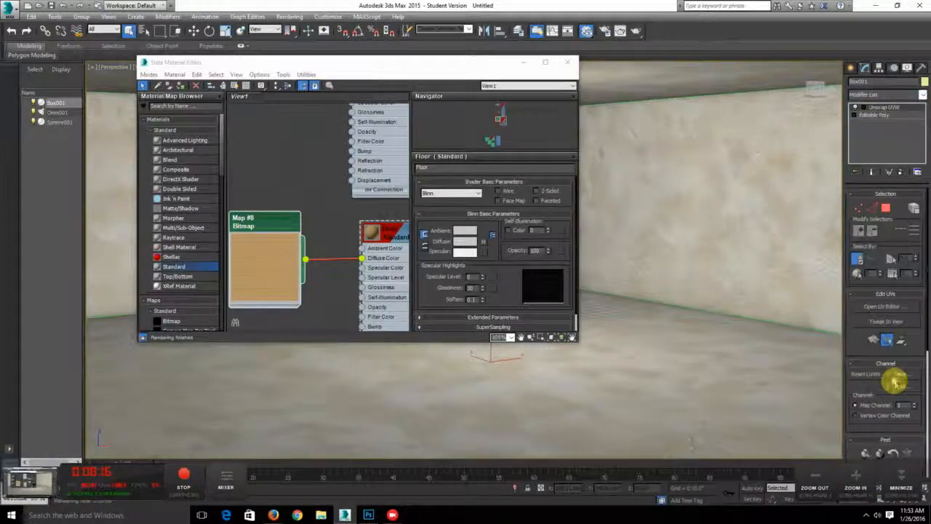
# Inspect the room box's UV layout in the UV Editor with the checker background hidden, and close the editor
pyautogui.click(886, 307)
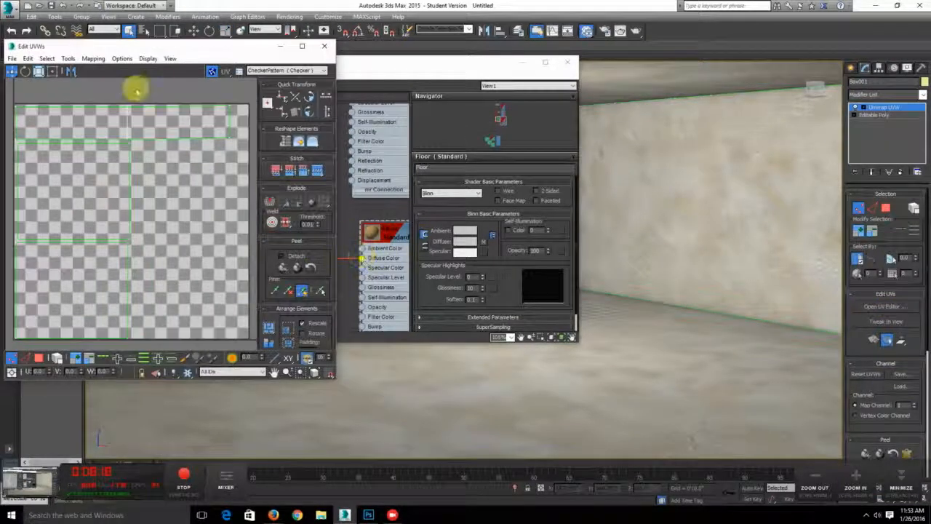
pyautogui.click(211, 70)
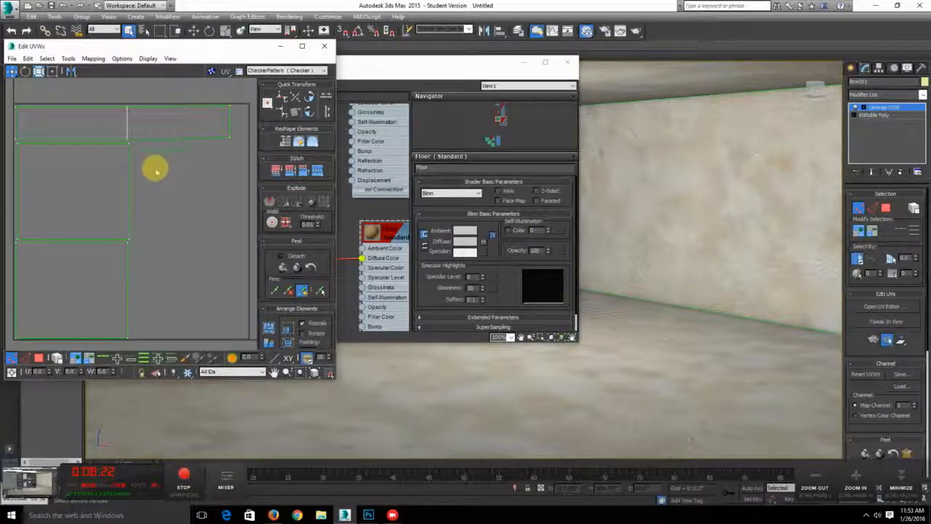
pyautogui.click(324, 46)
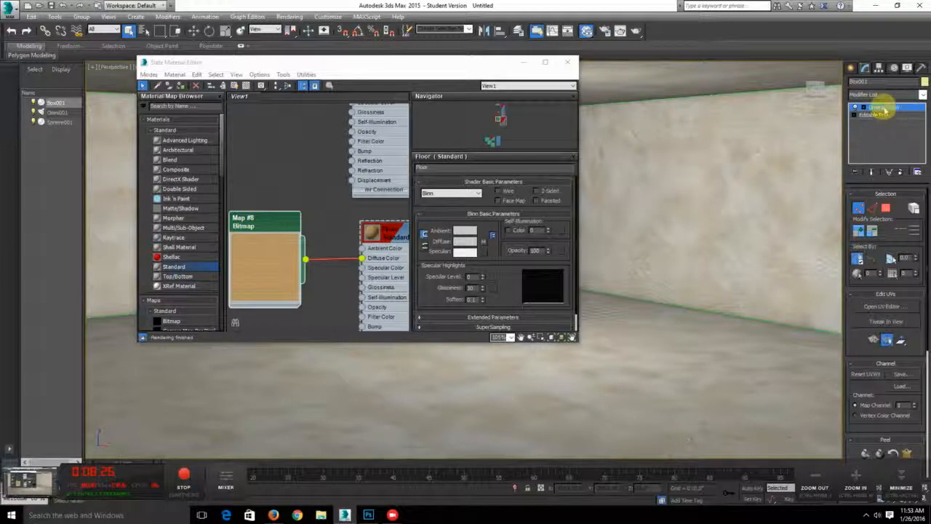
pyautogui.click(885, 108)
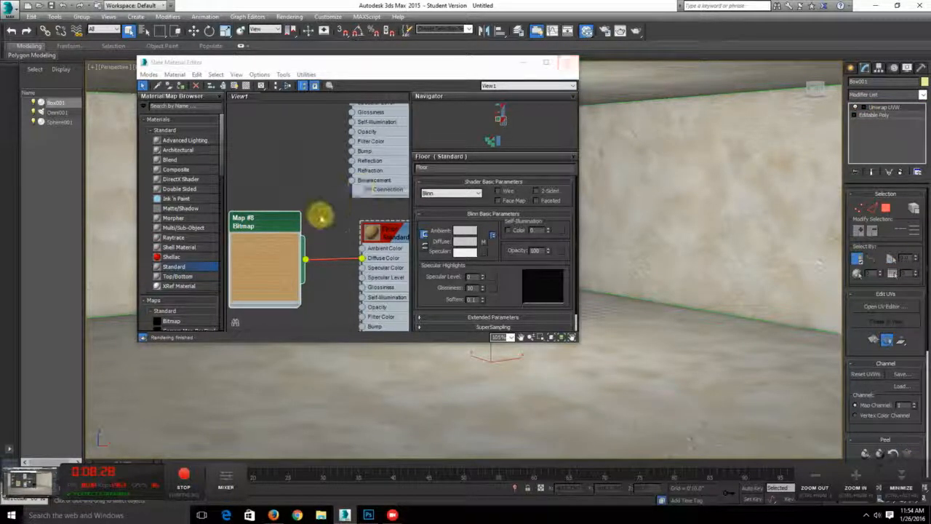
# Apply the Floor material to the room box and close the Slate Material Editor
pyautogui.scroll(-1, 335, 212)
pyautogui.moveTo(372, 227); pyautogui.dragTo(285, 214, button='middle')
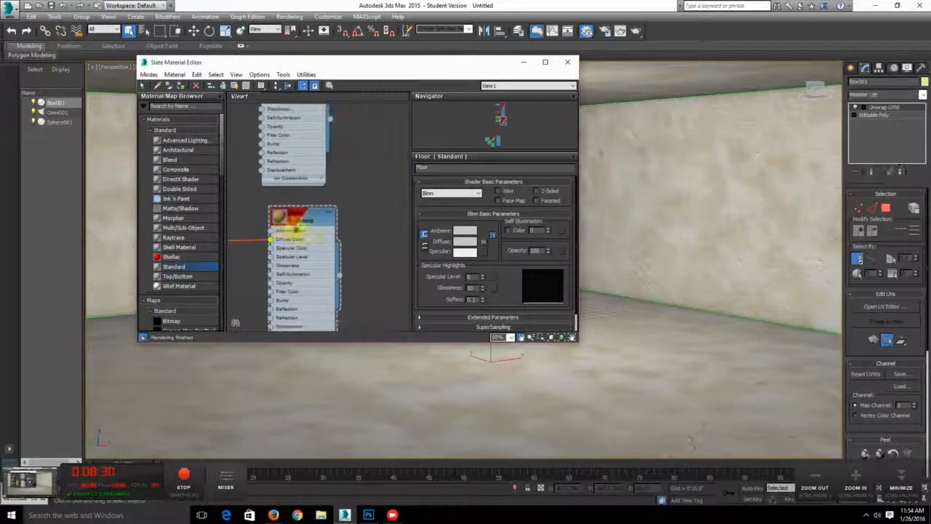
pyautogui.moveTo(361, 276); pyautogui.dragTo(666, 239)
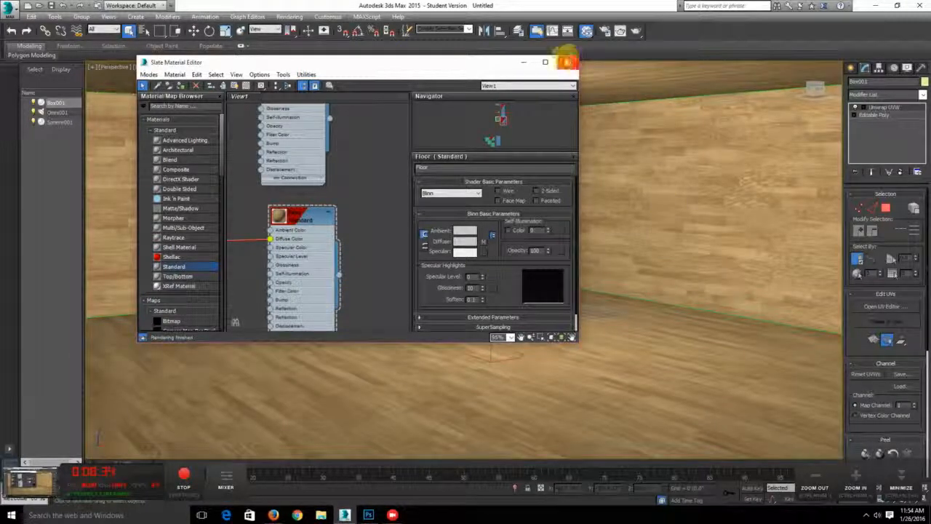
pyautogui.click(567, 62)
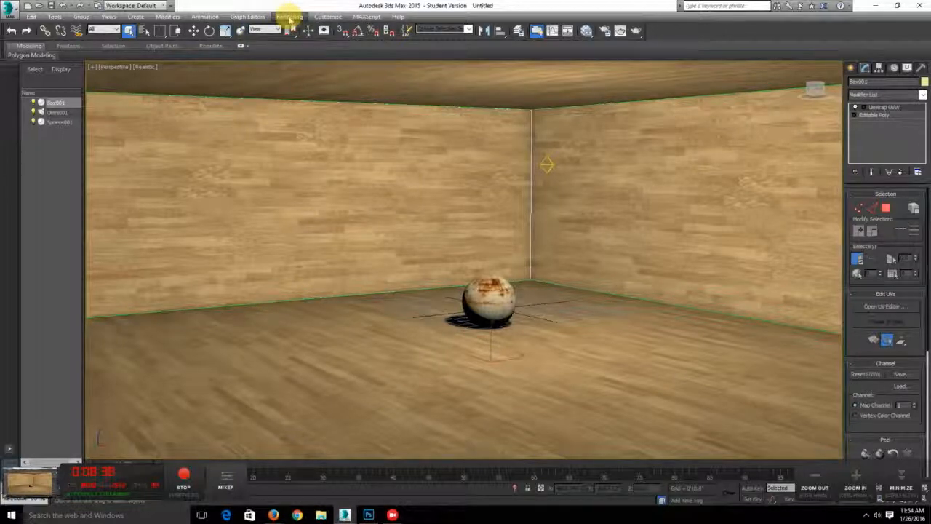
# Open the Render To Texture dialog for the room box and move it further into the viewport
pyautogui.click(290, 17)
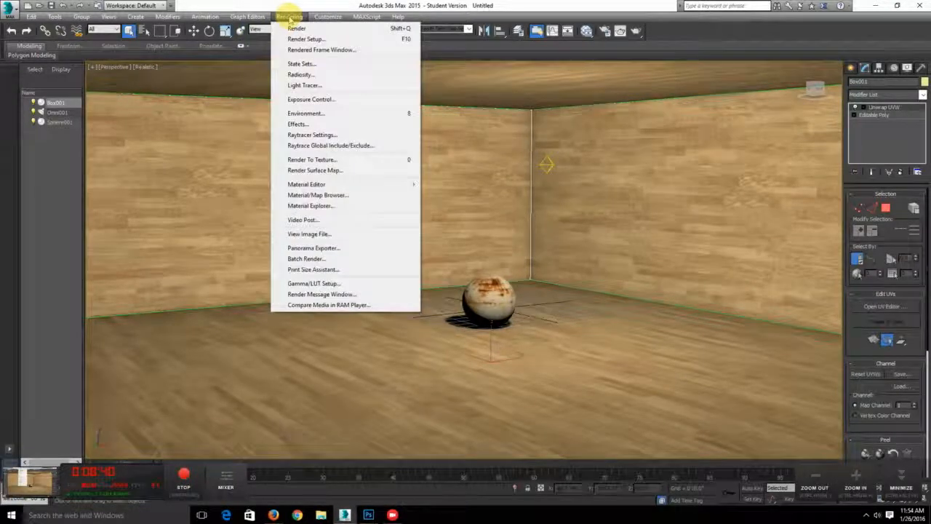
pyautogui.click(408, 161)
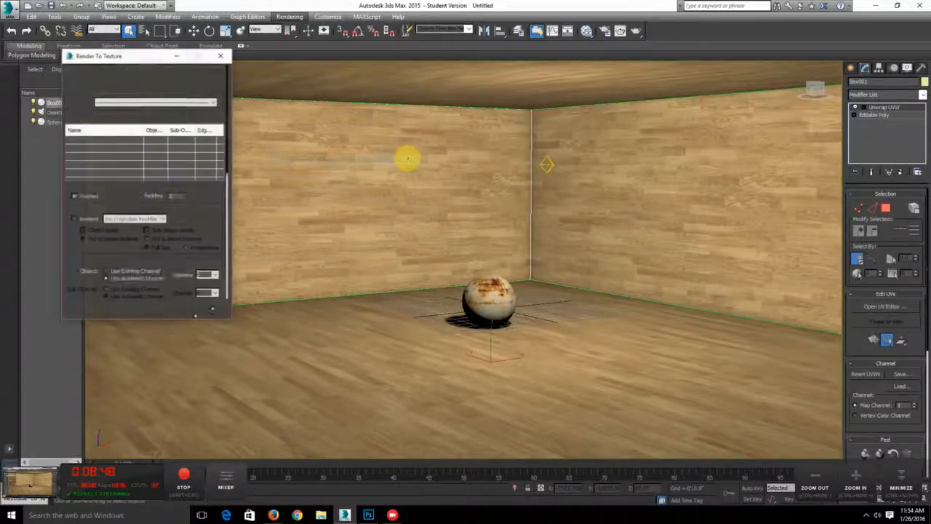
pyautogui.moveTo(139, 63); pyautogui.dragTo(275, 80)
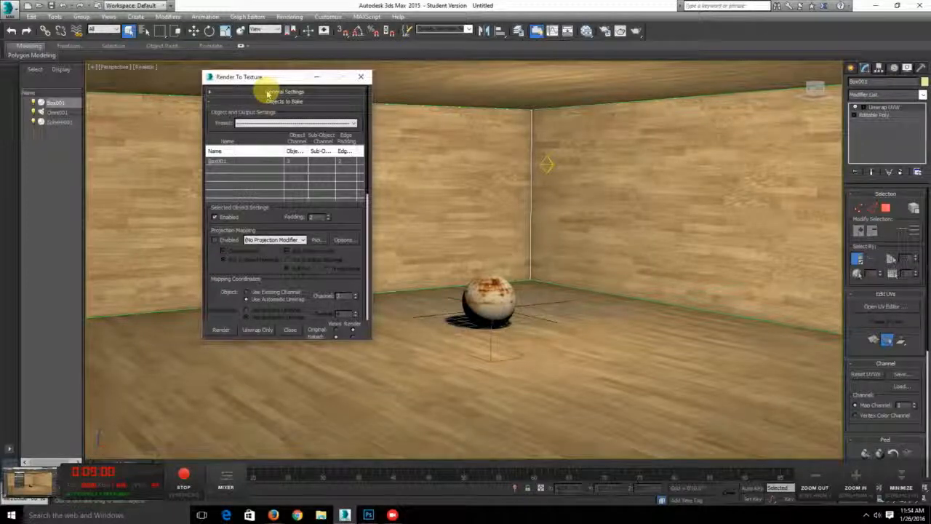
# Review the texture output path in the general settings and browse the output folders without choosing a different one
pyautogui.click(218, 91)
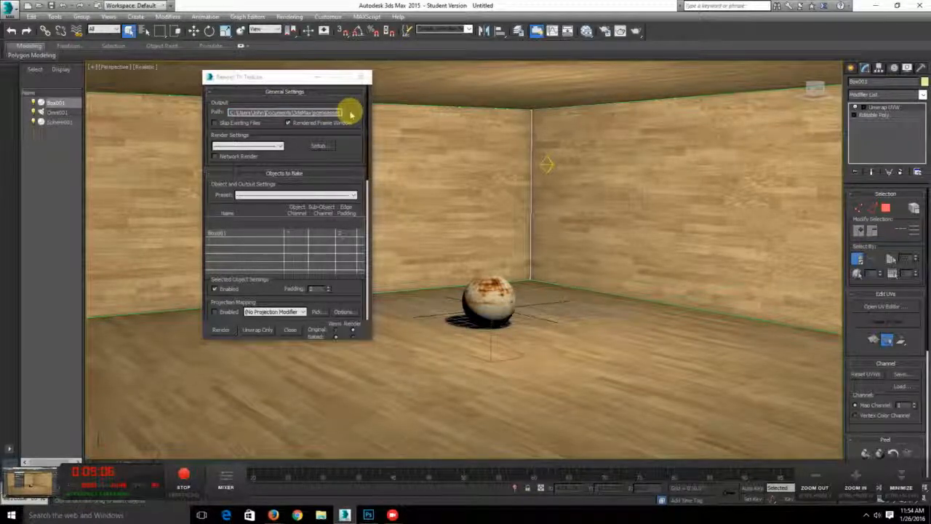
pyautogui.click(350, 114)
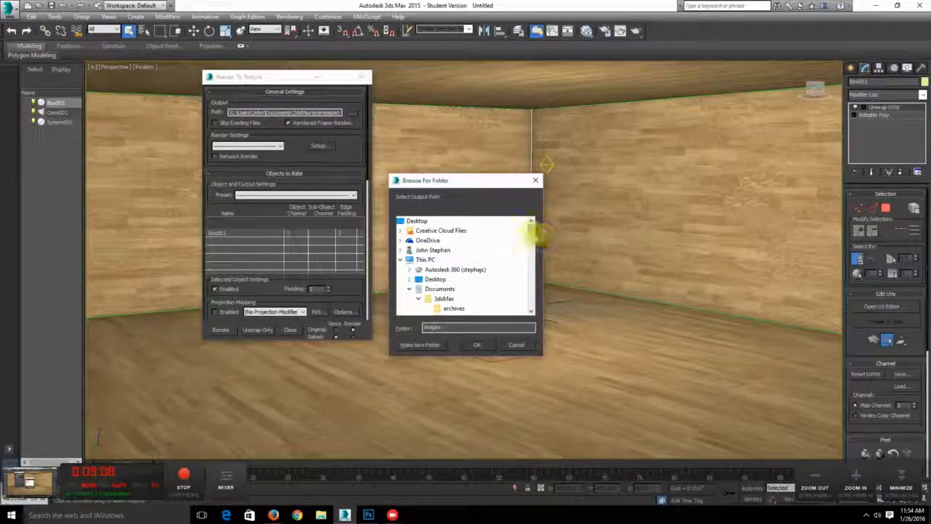
pyautogui.moveTo(533, 233); pyautogui.dragTo(531, 257)
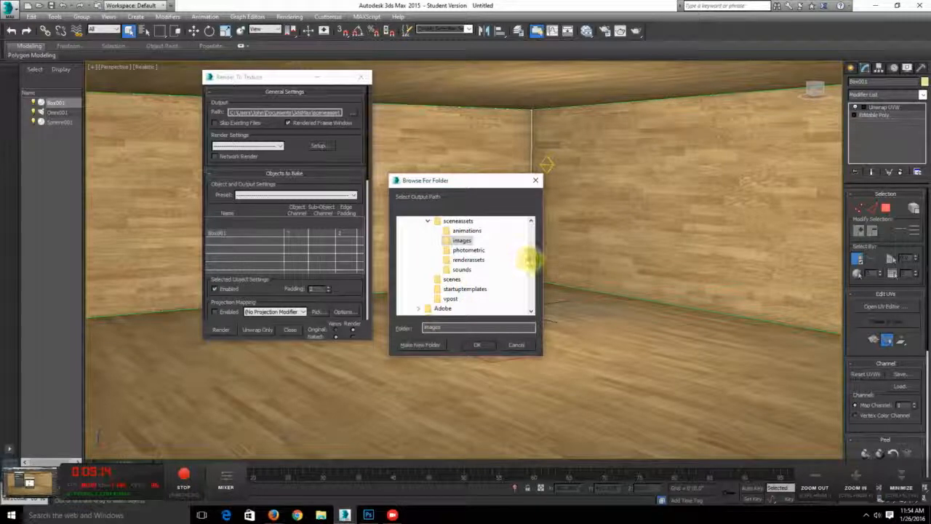
pyautogui.moveTo(529, 262); pyautogui.dragTo(533, 234)
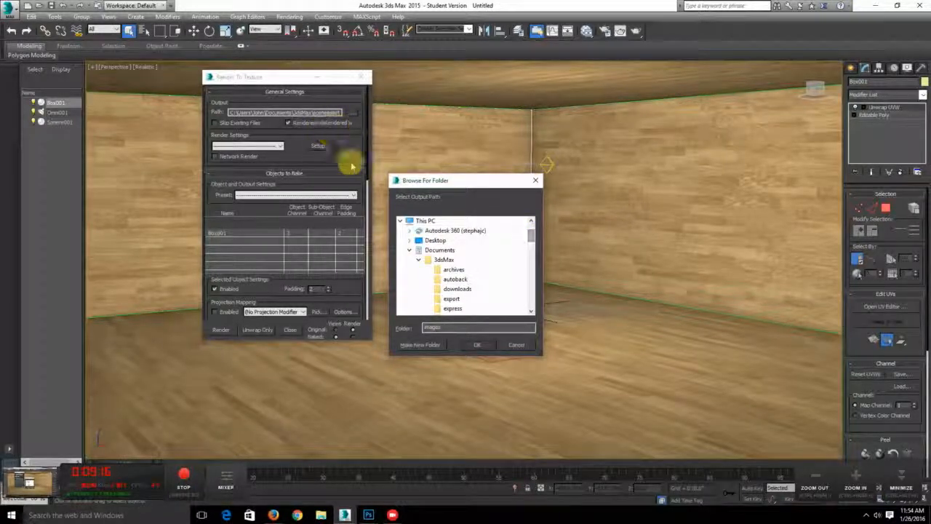
pyautogui.click(515, 344)
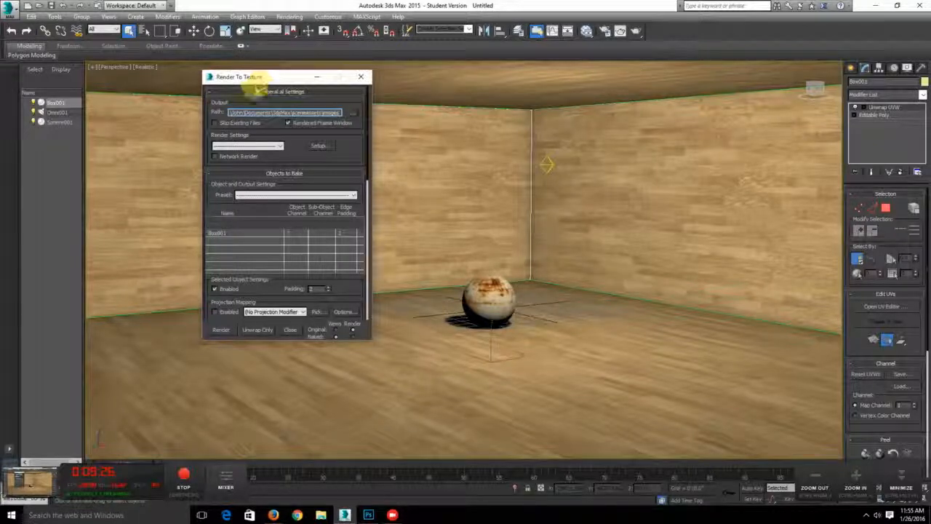
pyautogui.click(251, 92)
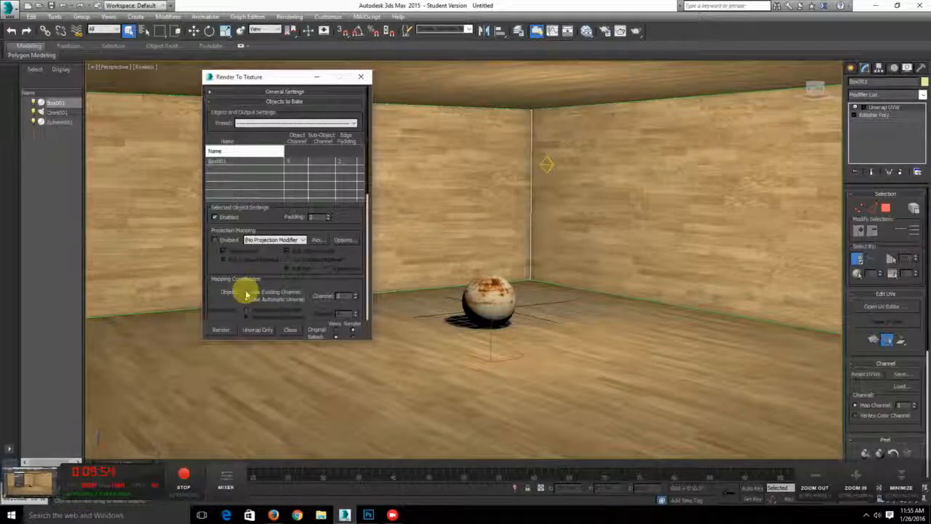
# Set the box's mapping coordinates to Use Existing Channel and add a DiffuseMap element to the bake output
pyautogui.click(245, 293)
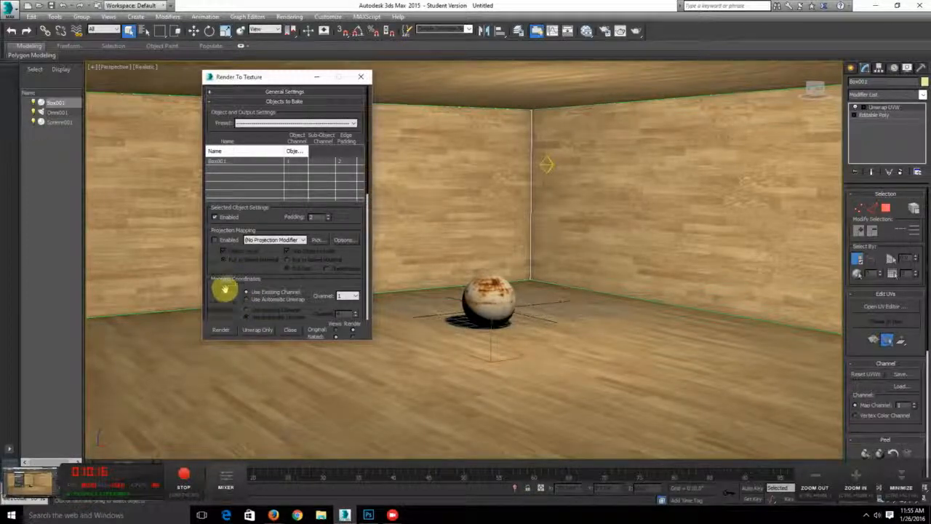
pyautogui.scroll(-1, 261, 95)
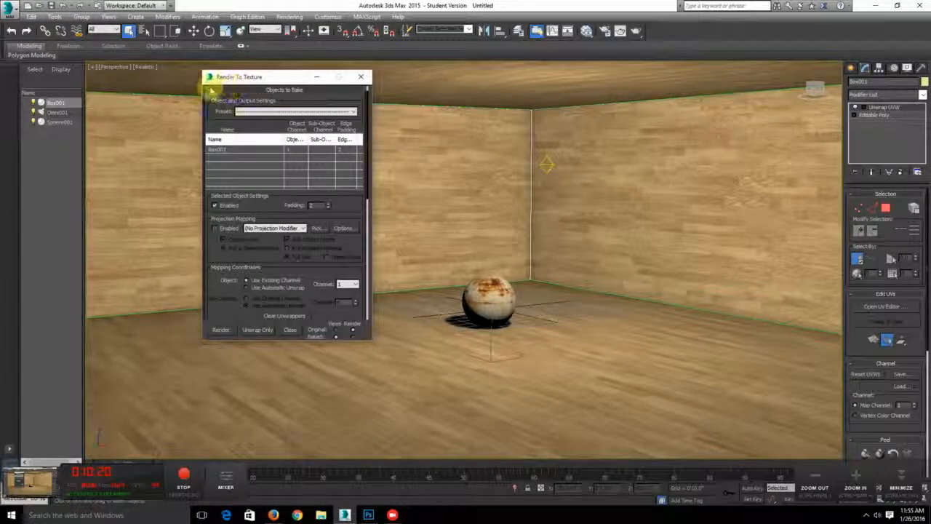
pyautogui.moveTo(357, 251); pyautogui.dragTo(354, 93)
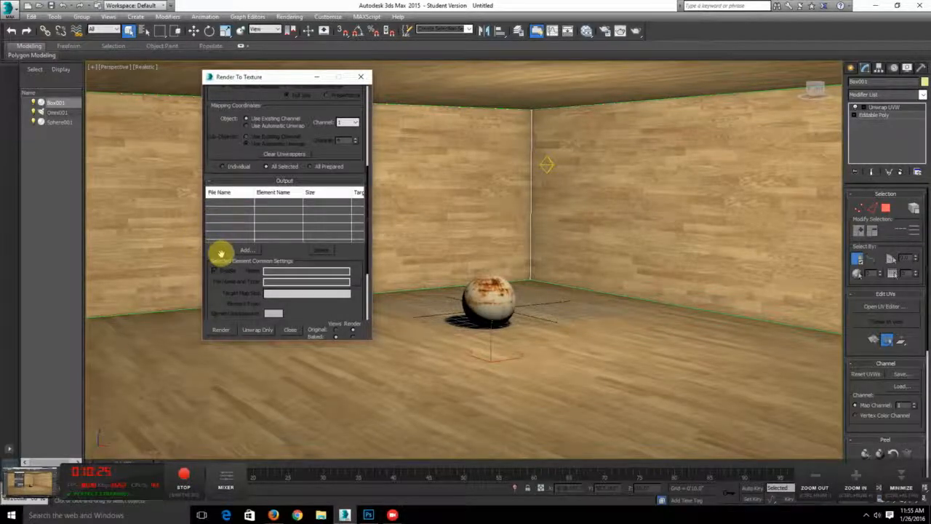
pyautogui.moveTo(220, 253); pyautogui.dragTo(221, 244)
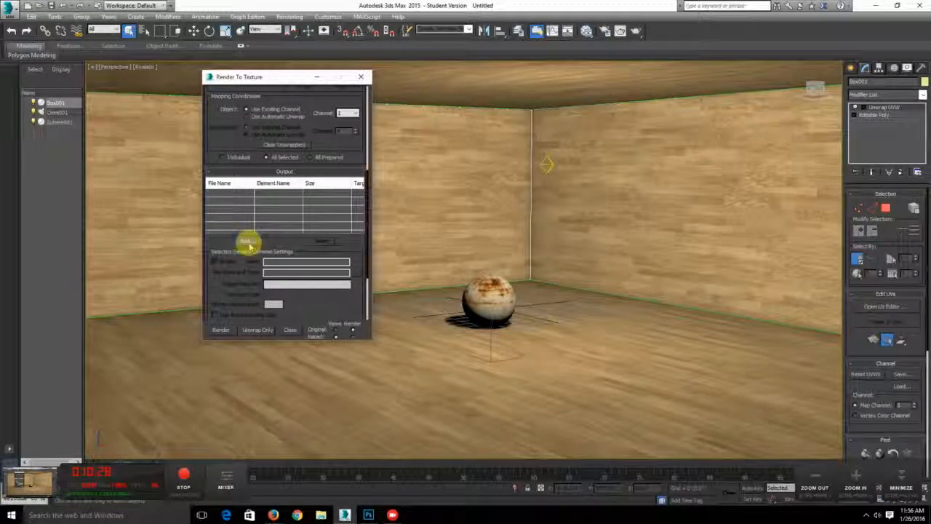
pyautogui.click(245, 241)
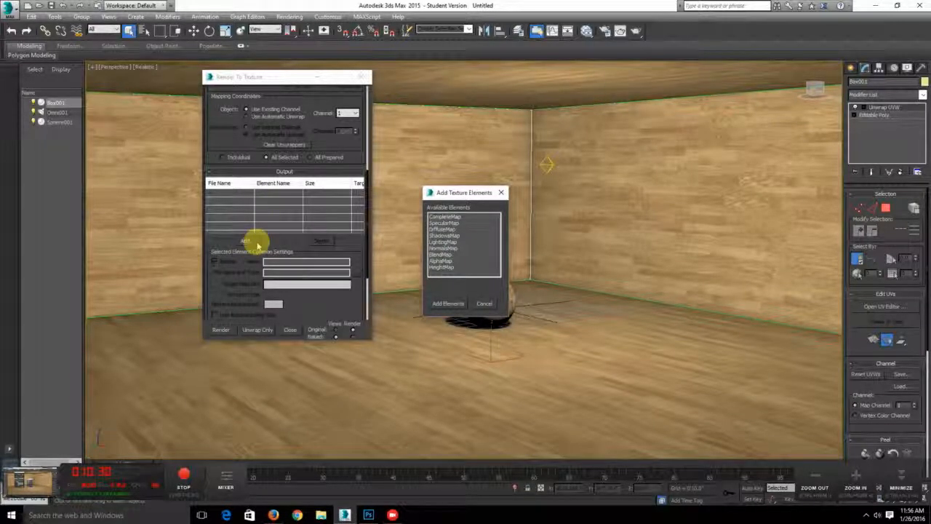
pyautogui.click(445, 229)
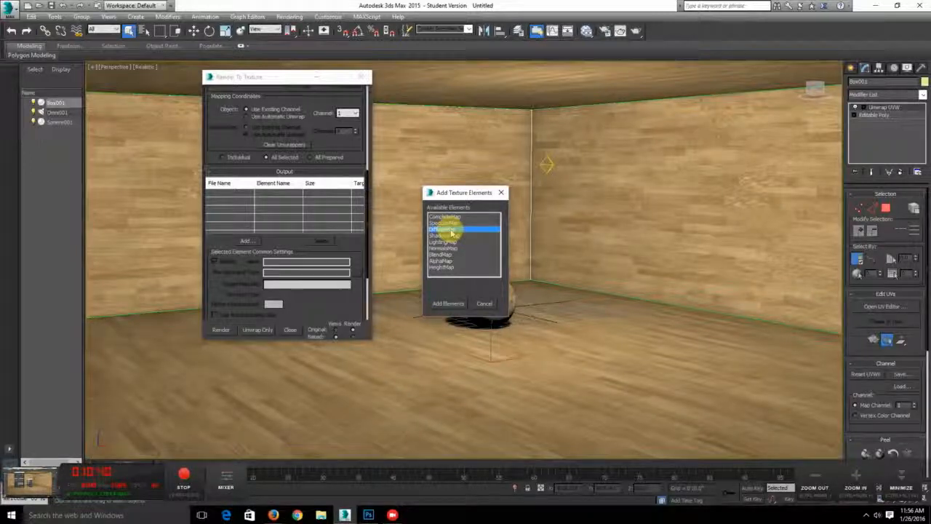
pyautogui.click(448, 304)
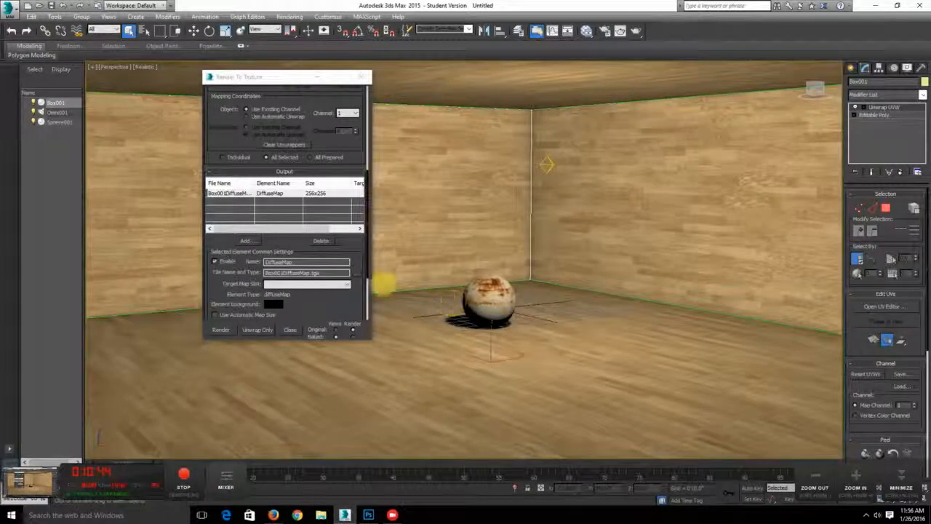
# Open the file settings of the DiffuseMap output element and set its file type to JPEG
pyautogui.moveTo(214, 275); pyautogui.dragTo(224, 237)
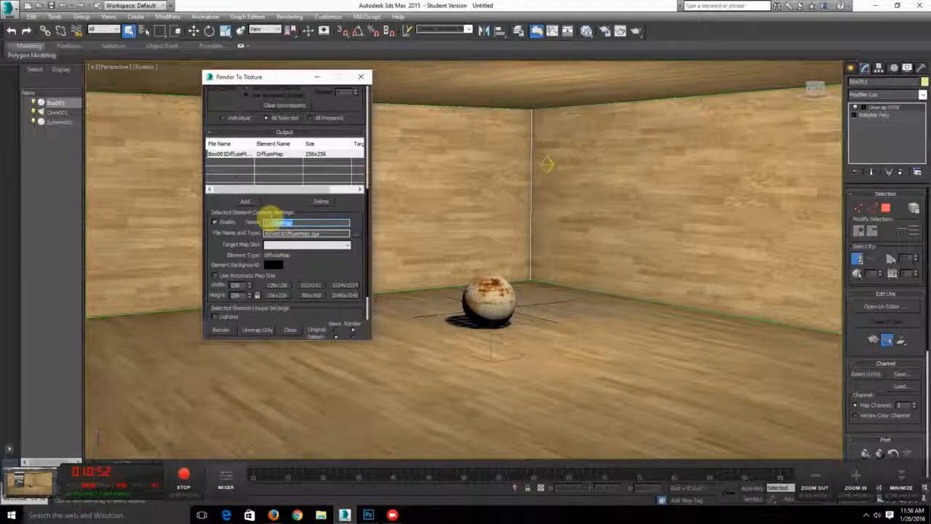
pyautogui.doubleClick(280, 222)
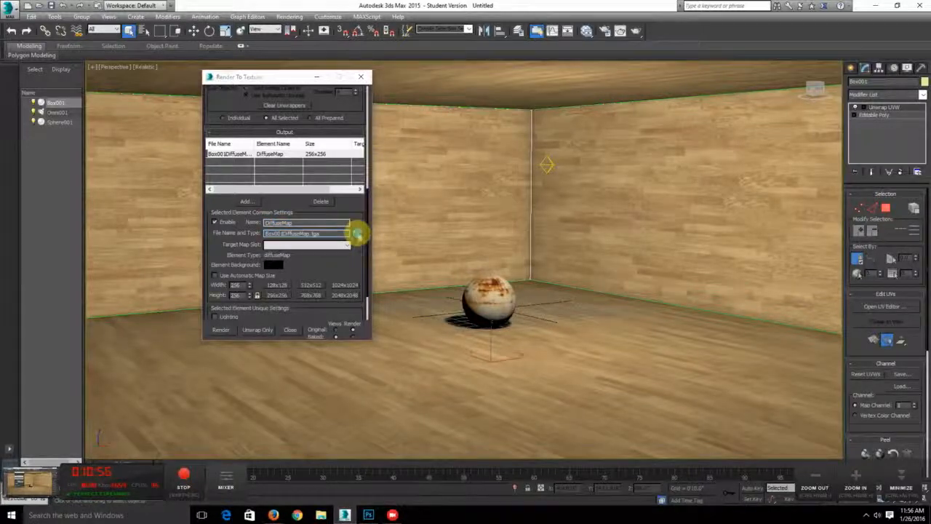
pyautogui.click(355, 233)
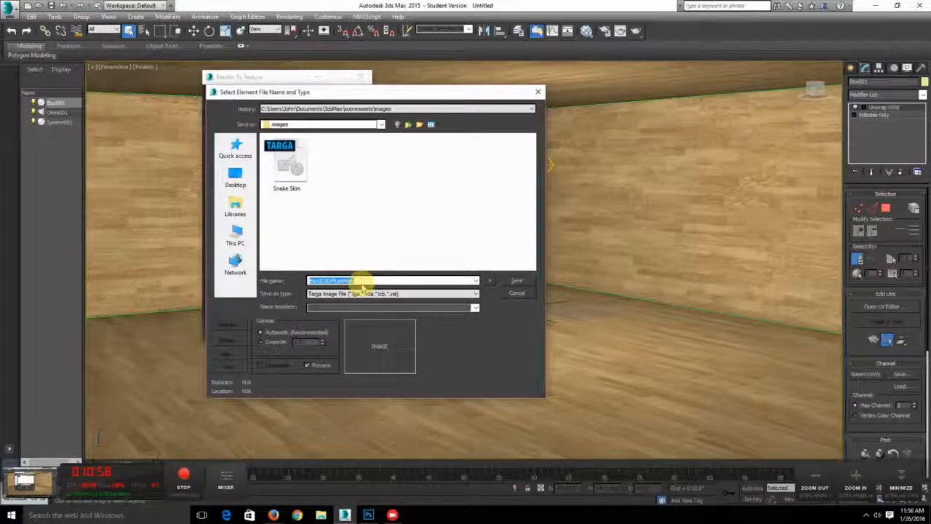
pyautogui.click(364, 294)
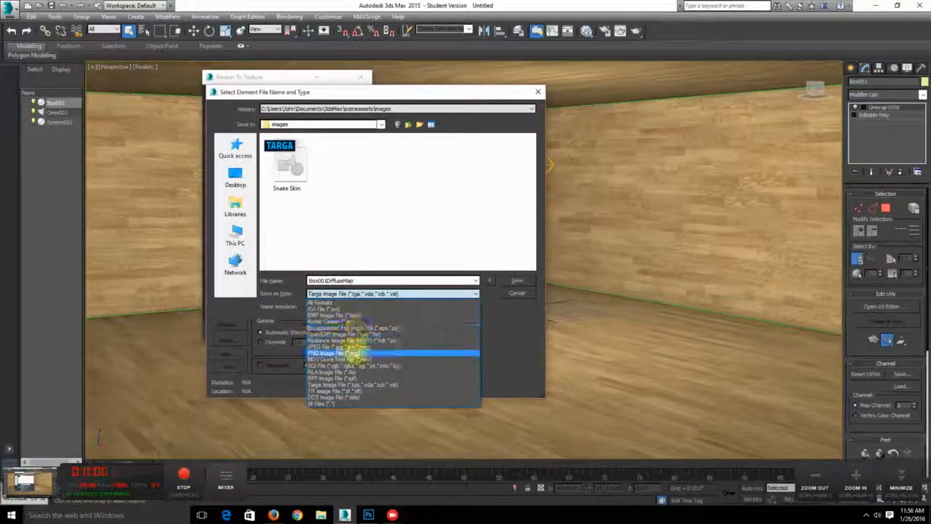
pyautogui.click(349, 346)
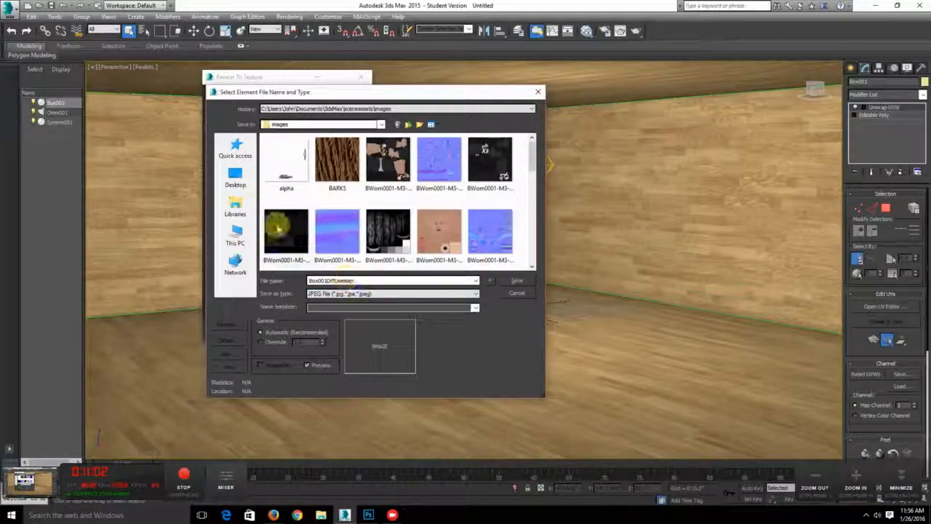
# Browse to the images folder inside sceneassets of the 3ds_max_demo project on the Desktop
pyautogui.click(236, 206)
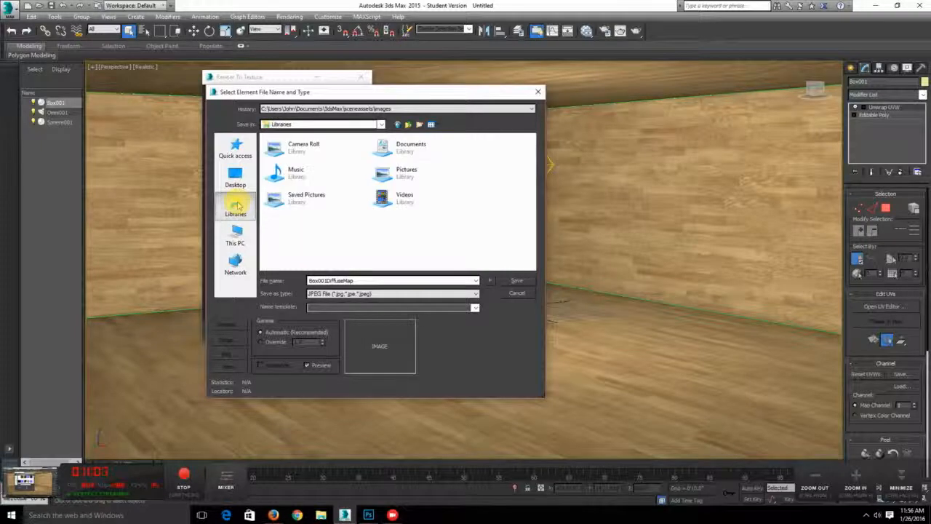
pyautogui.click(236, 179)
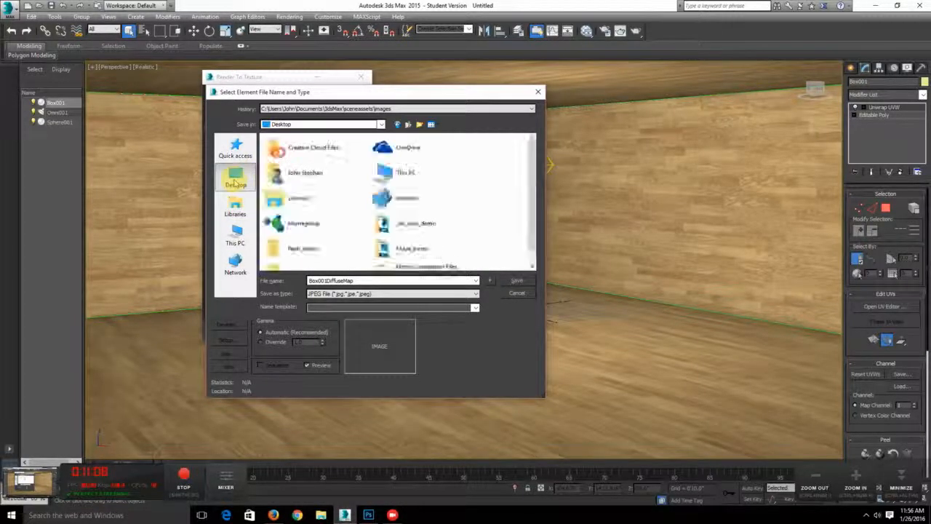
pyautogui.doubleClick(416, 224)
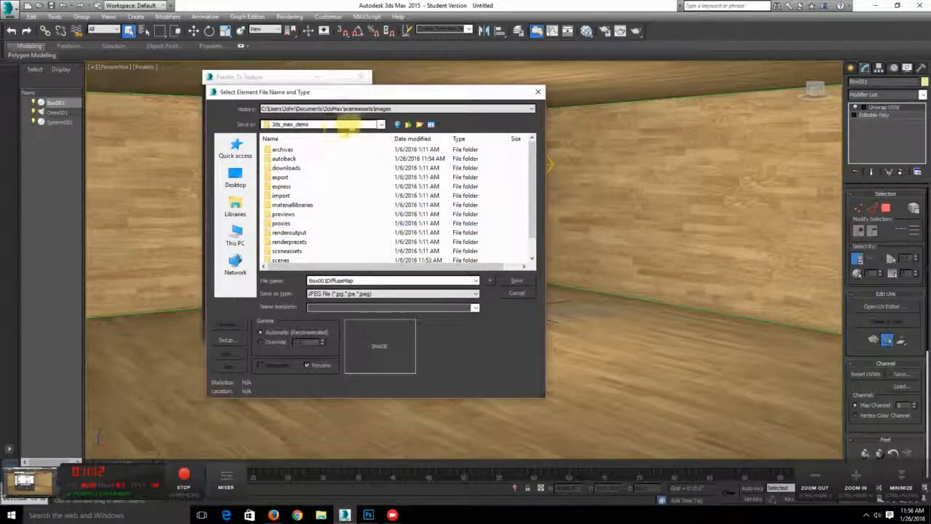
pyautogui.doubleClick(299, 251)
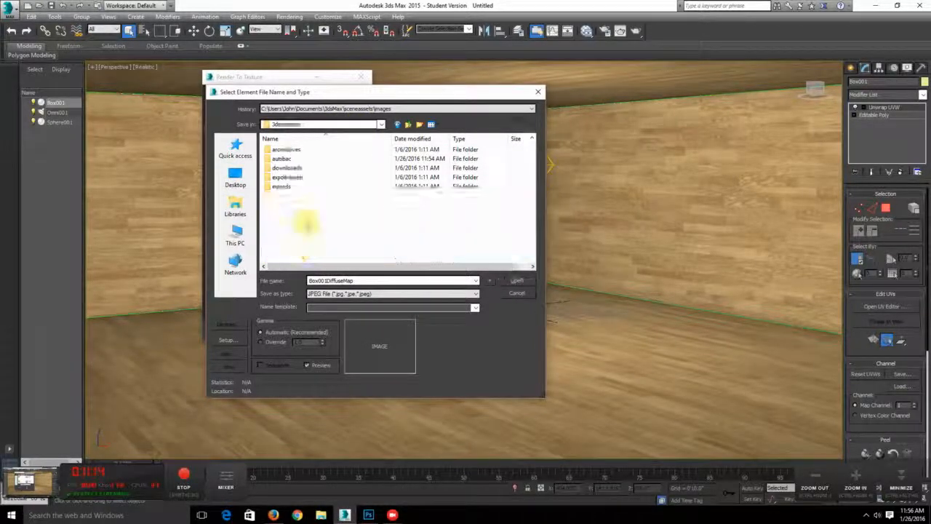
pyautogui.doubleClick(286, 159)
pyautogui.click(312, 162)
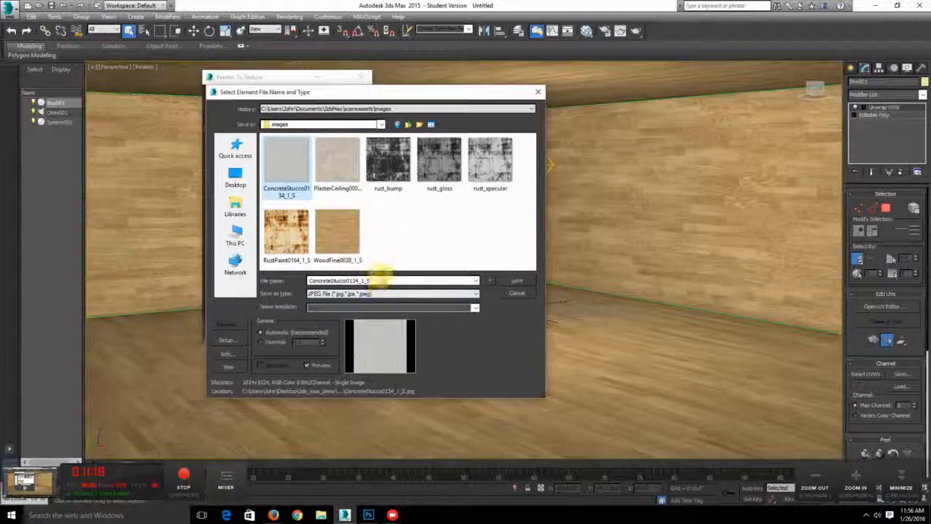
# Name the bake output file wood_bake and save it with the JPEG quality set to 100 (Best)
pyautogui.doubleClick(378, 280)
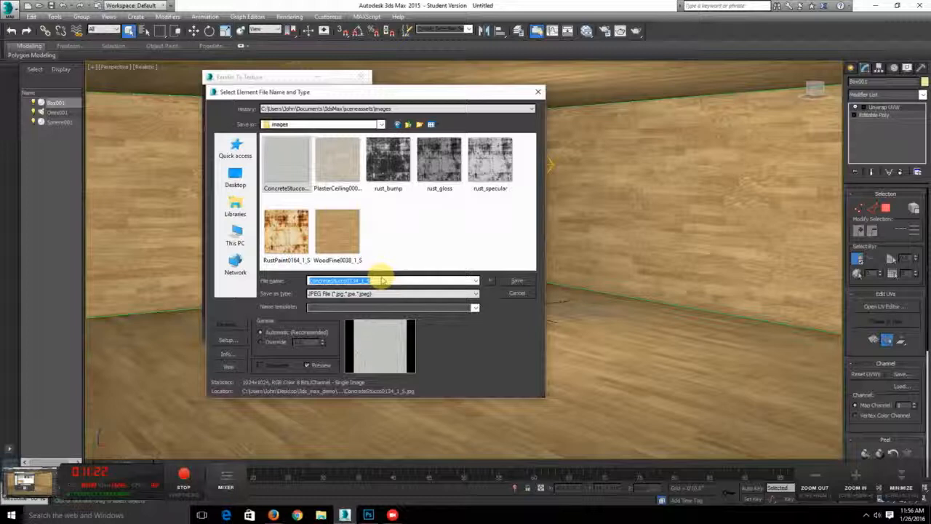
pyautogui.write('wood_bake')
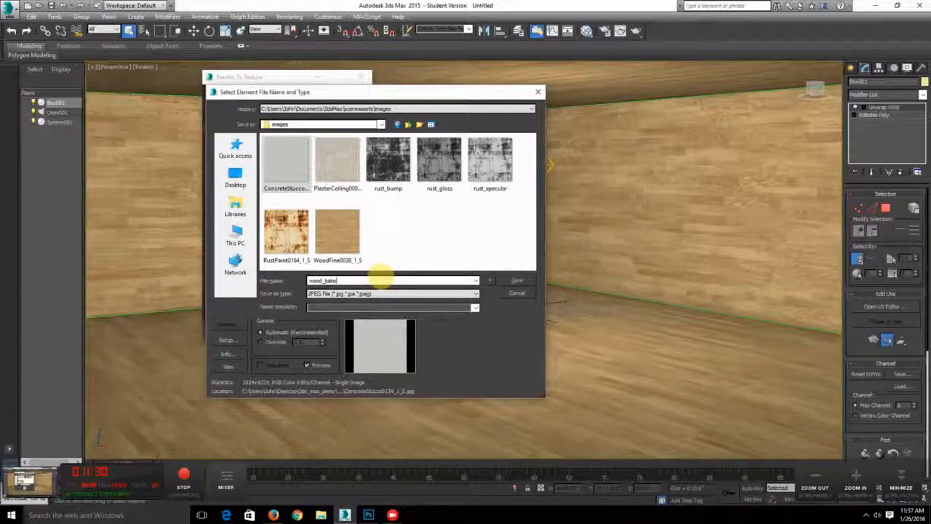
pyautogui.click(517, 284)
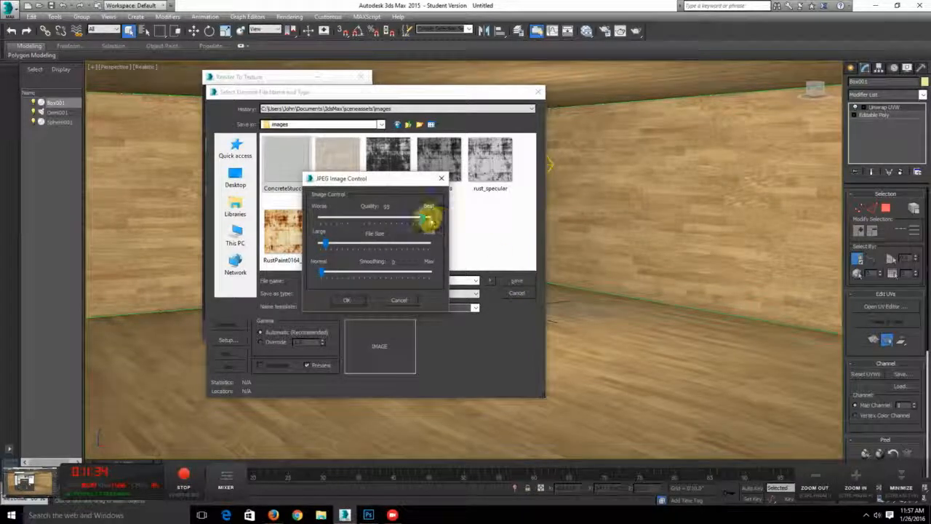
pyautogui.moveTo(428, 218); pyautogui.dragTo(432, 216)
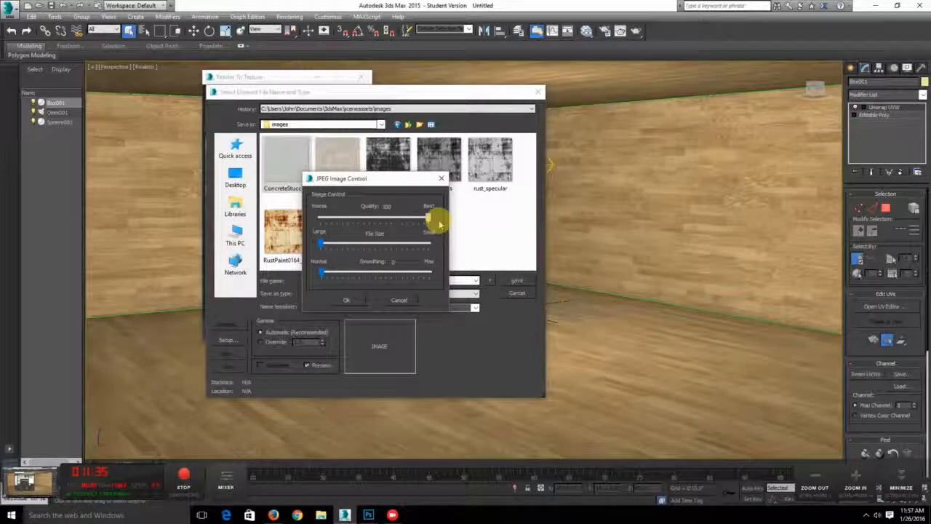
pyautogui.click(350, 299)
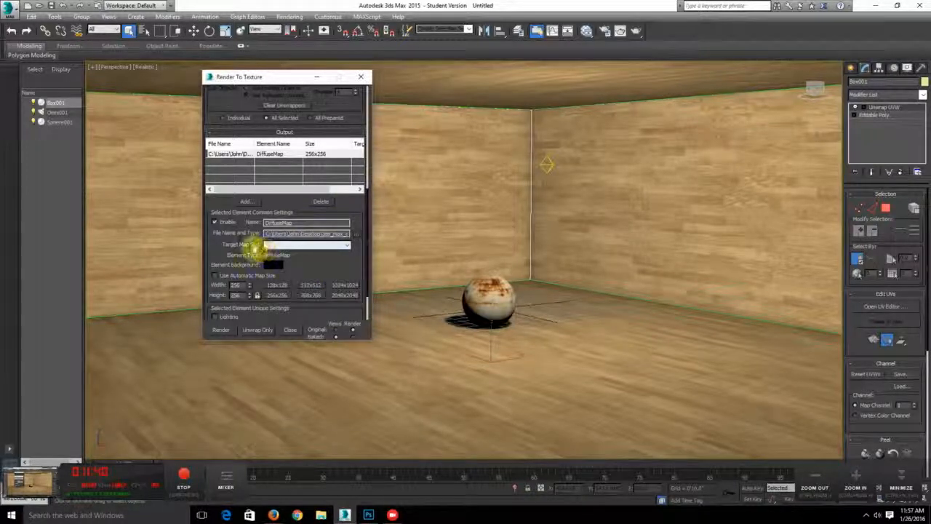
# Set the DiffuseMap element's Target Map Slot to Diffuse Color
pyautogui.click(290, 245)
pyautogui.click(291, 243)
pyautogui.click(291, 243)
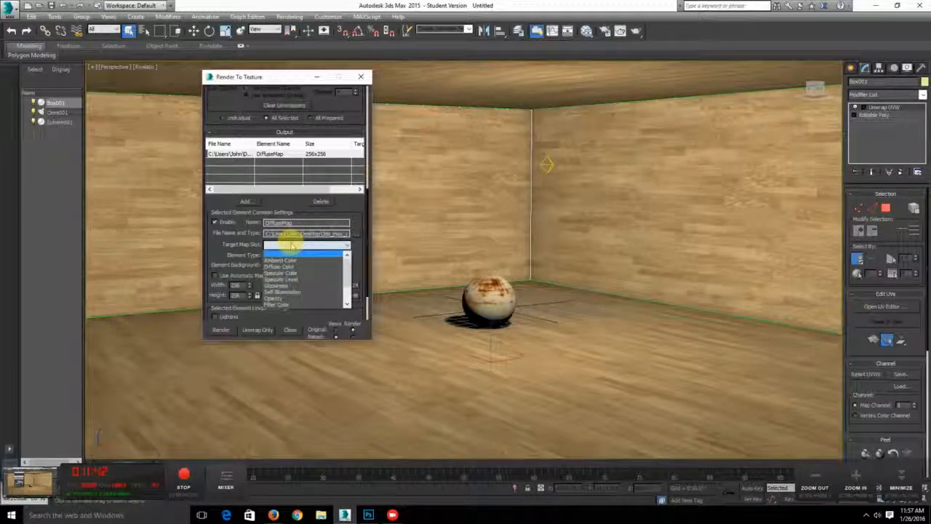
pyautogui.click(283, 266)
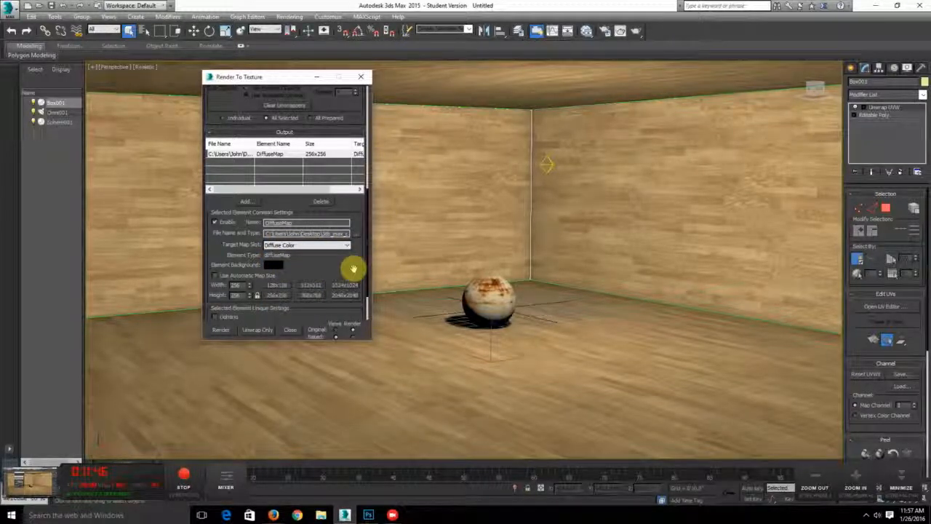
# Set the bake map size to 2048x2048 and the baked material to Output Into Source
pyautogui.moveTo(353, 266); pyautogui.dragTo(355, 216)
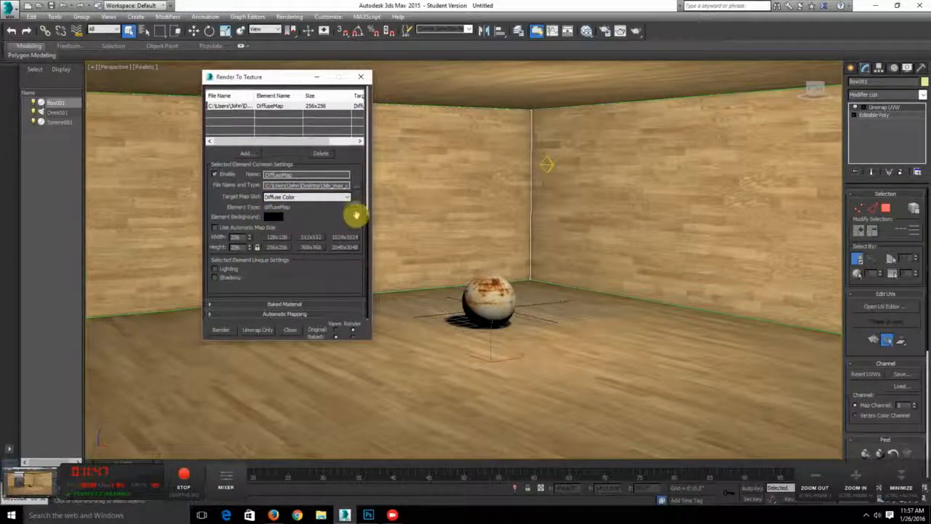
pyautogui.click(345, 248)
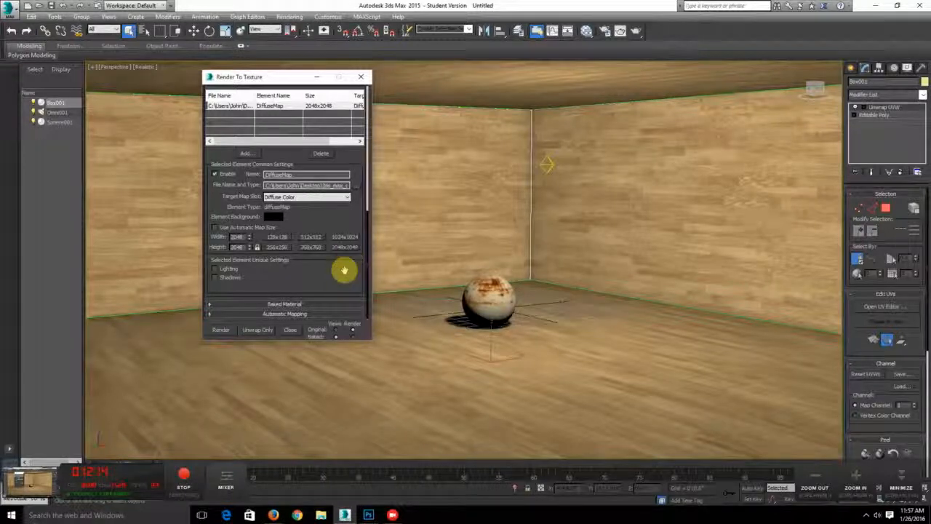
pyautogui.click(283, 304)
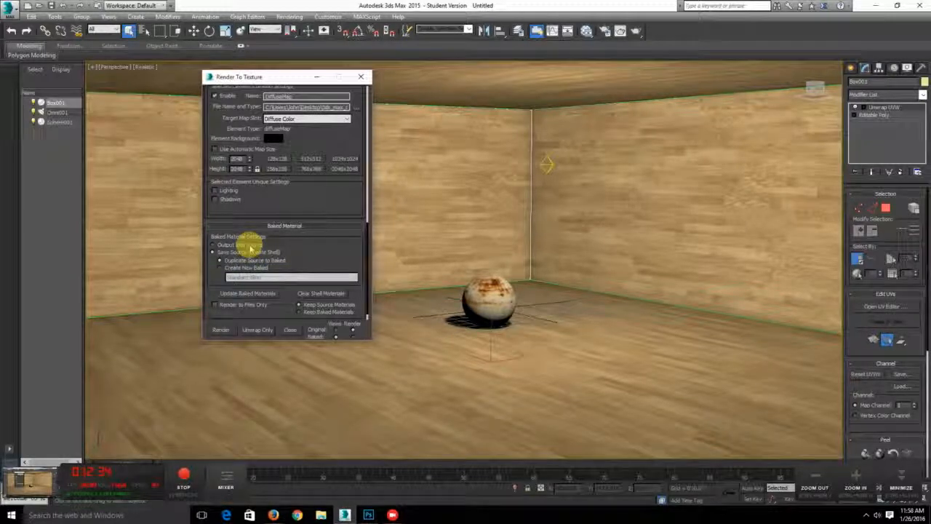
pyautogui.click(250, 245)
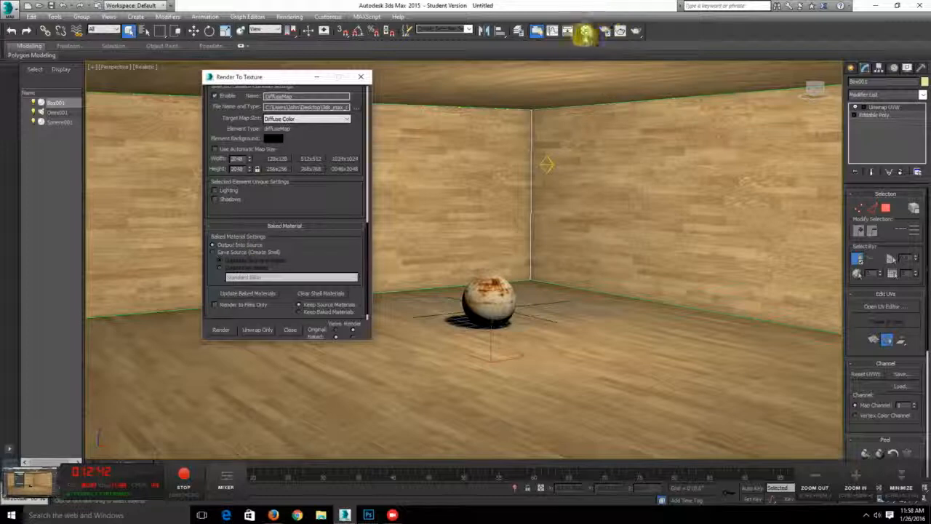
# Open the Slate Material Editor, shift the Floor material's bitmap node aside, and place the editor beside the Render To Texture dialog
pyautogui.click(586, 31)
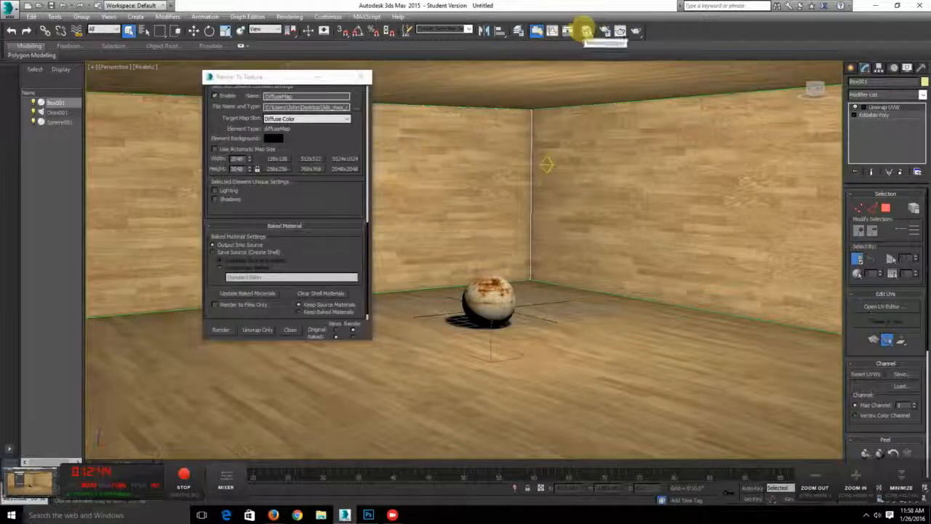
pyautogui.click(586, 31)
pyautogui.moveTo(278, 207); pyautogui.dragTo(370, 167, button='middle')
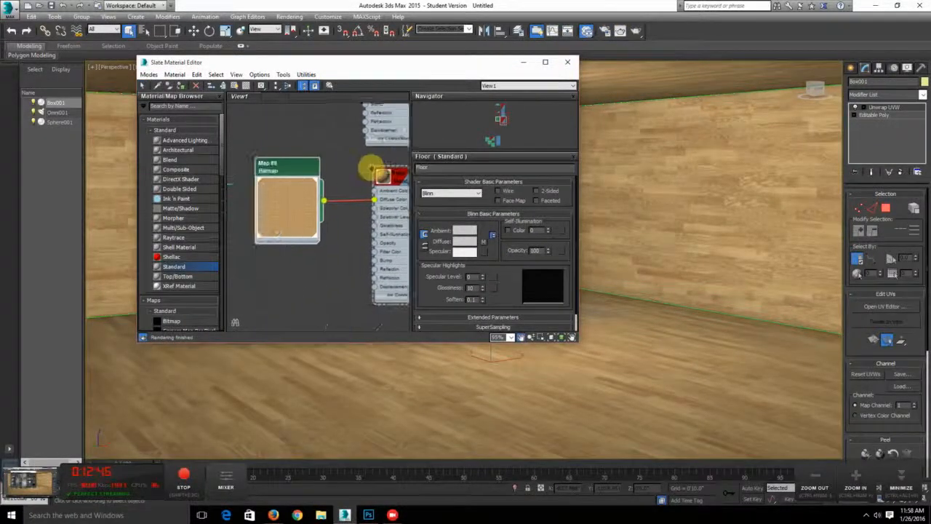
pyautogui.moveTo(287, 175); pyautogui.dragTo(261, 156)
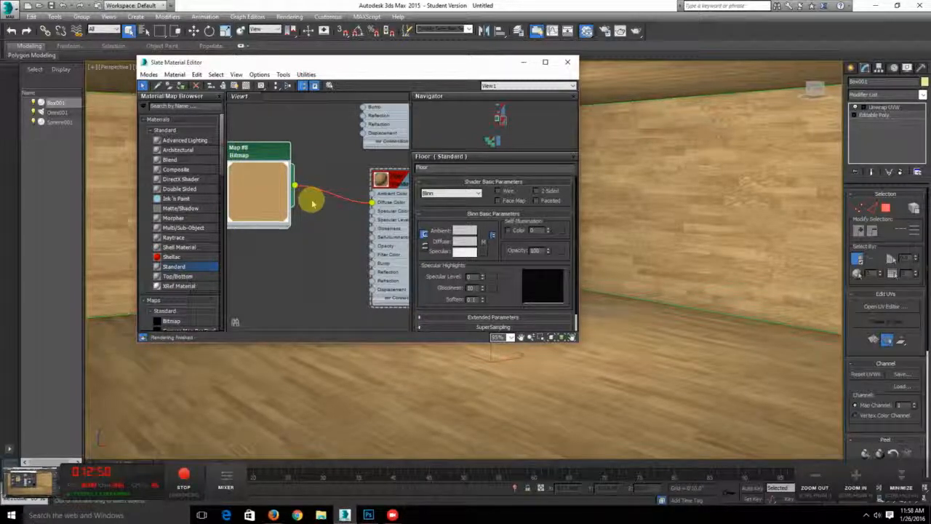
pyautogui.moveTo(502, 64); pyautogui.dragTo(775, 95)
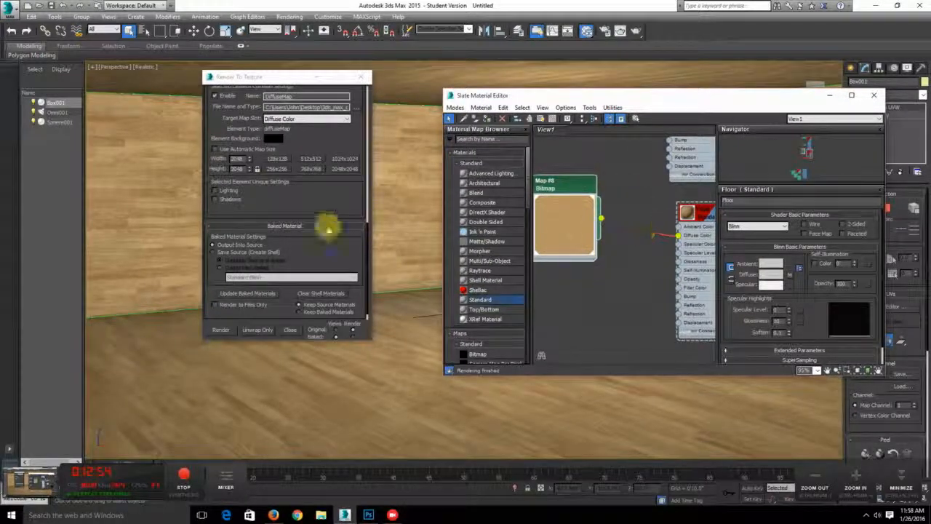
# Render the room box's diffuse bake, check the resulting image, and close the render window
pyautogui.moveTo(315, 254); pyautogui.dragTo(334, 169)
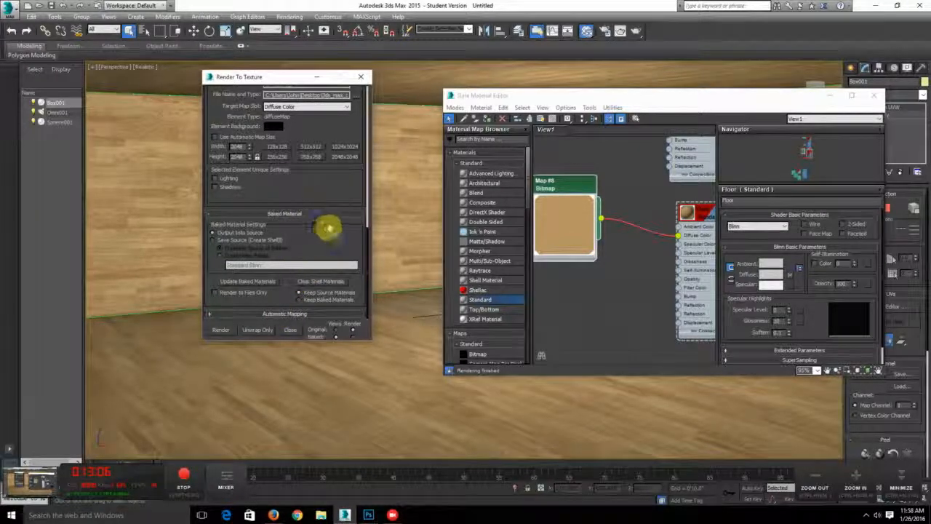
pyautogui.moveTo(654, 188); pyautogui.dragTo(616, 323, button='middle')
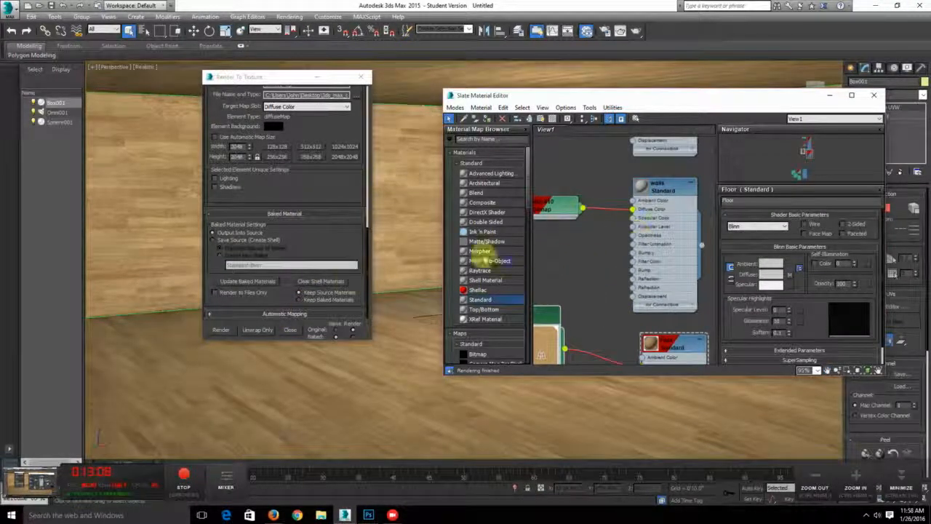
pyautogui.click(220, 331)
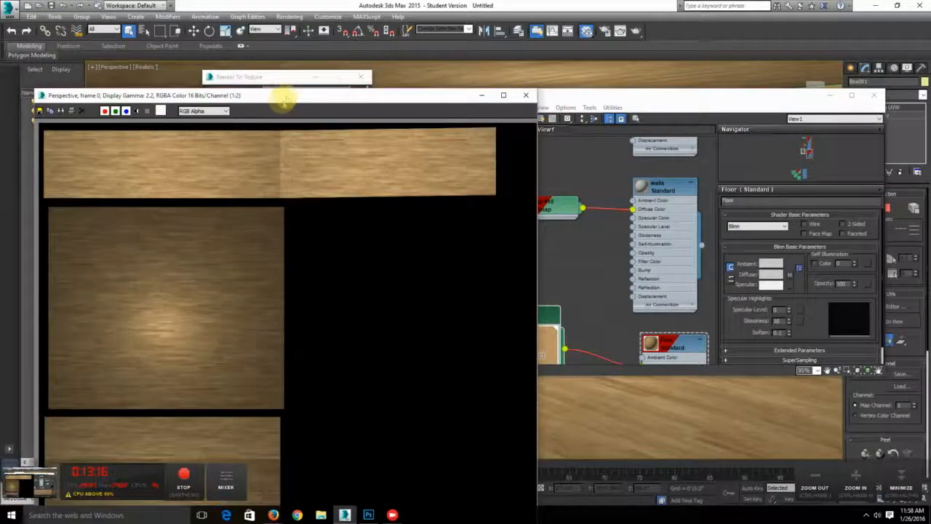
pyautogui.moveTo(283, 102); pyautogui.dragTo(341, 44)
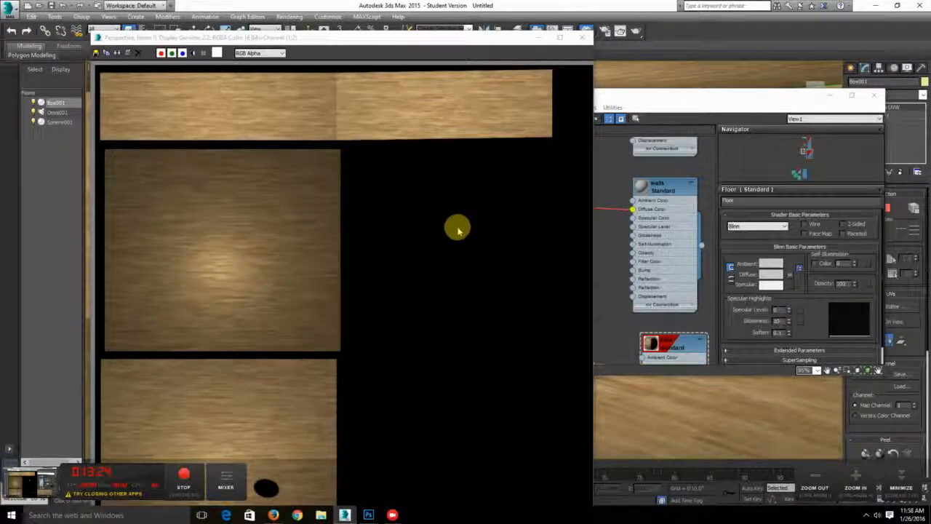
pyautogui.click(585, 40)
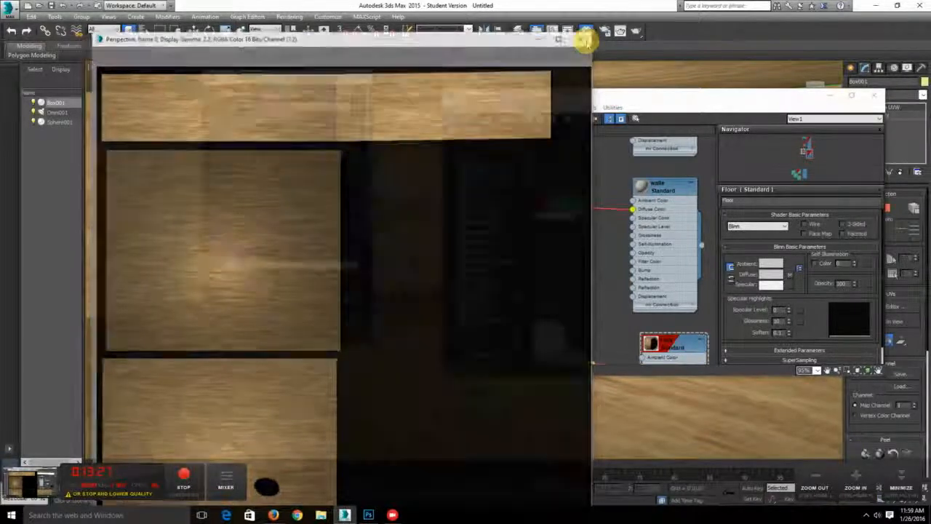
# View the wood_bake.jpg image of the Floor material's new diffuse bitmap, then close the image and the Render To Texture dialog
pyautogui.click(602, 261)
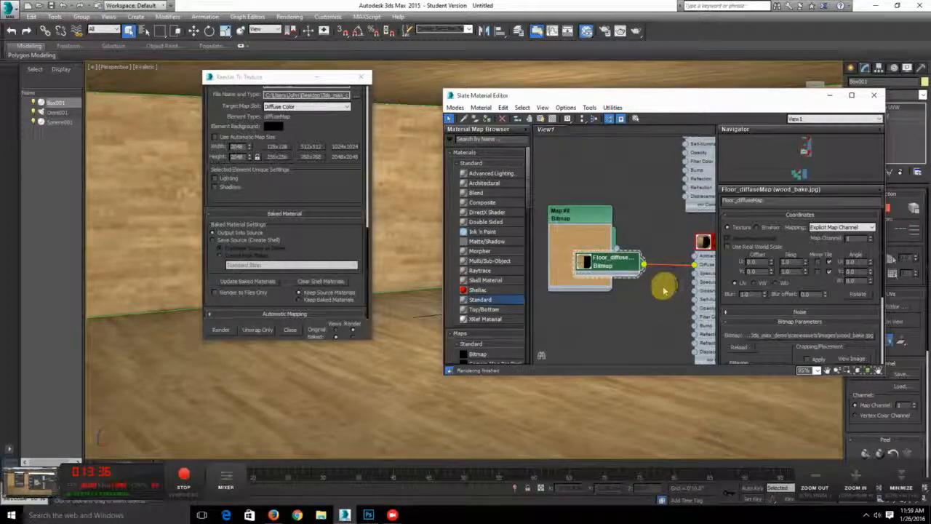
pyautogui.moveTo(654, 290); pyautogui.dragTo(622, 267, button='middle')
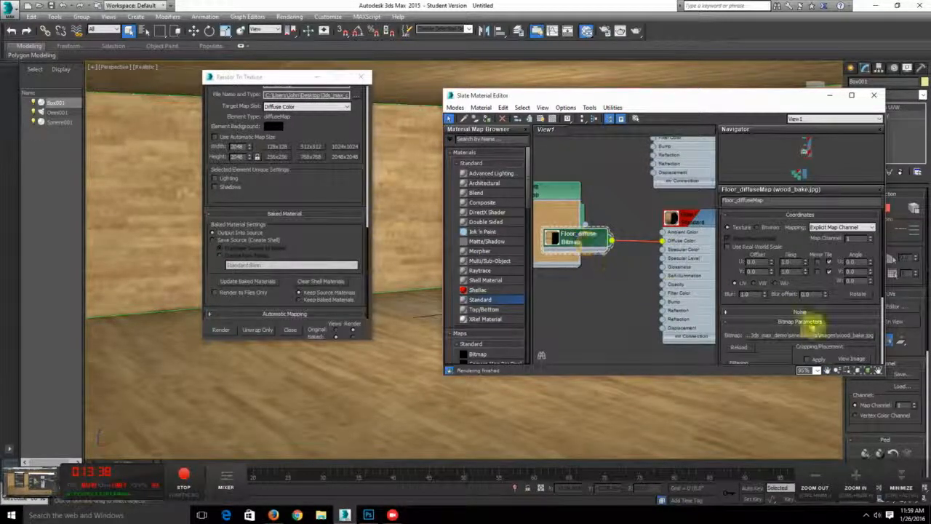
pyautogui.scroll(-3, 804, 320)
pyautogui.click(852, 318)
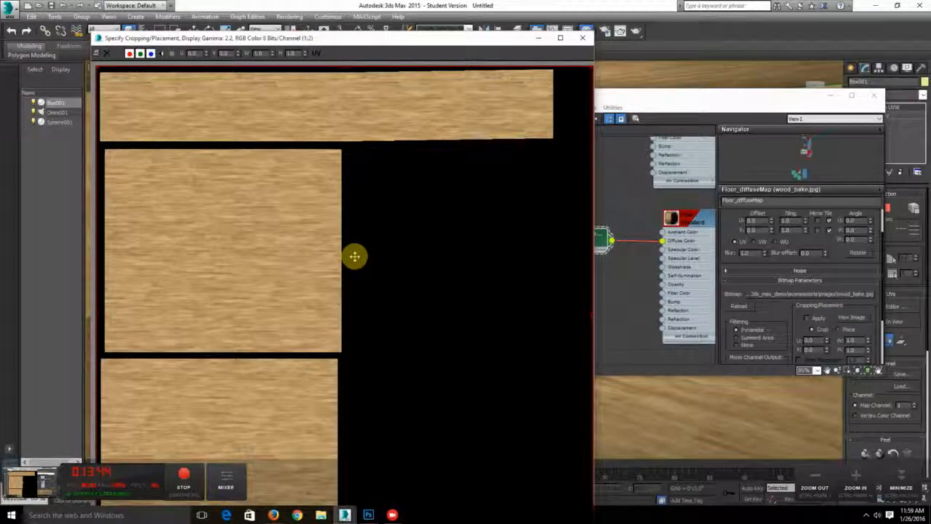
pyautogui.click(586, 39)
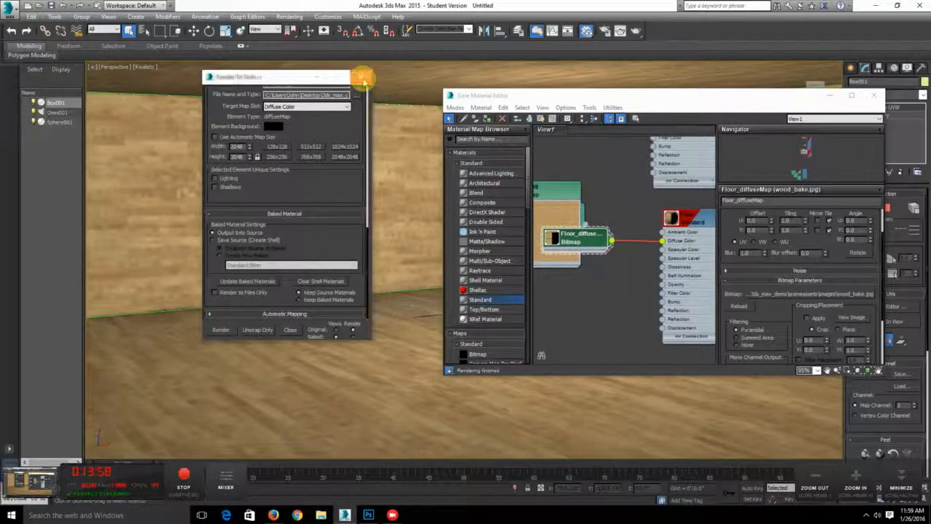
pyautogui.click(363, 78)
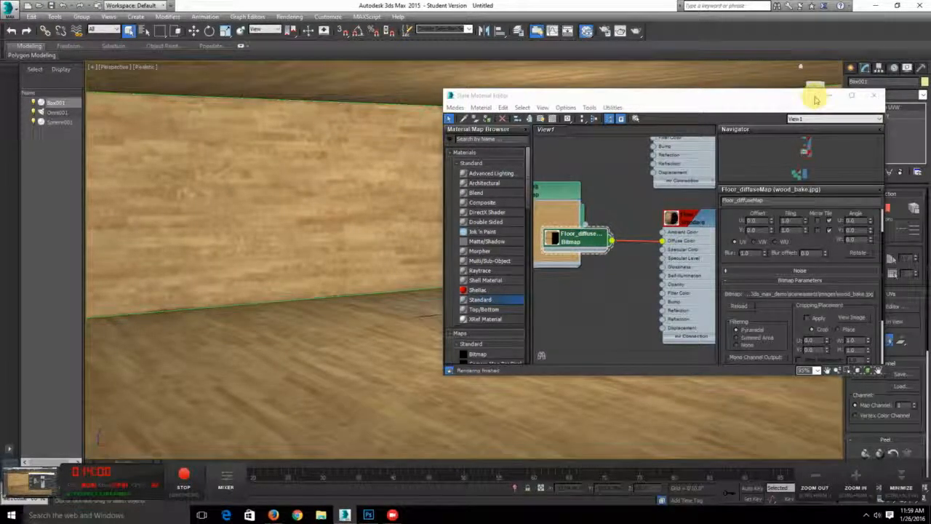
# Assign the walls material to the room box and place the Slate Material Editor in the middle of the viewport
pyautogui.moveTo(796, 100); pyautogui.dragTo(407, 135)
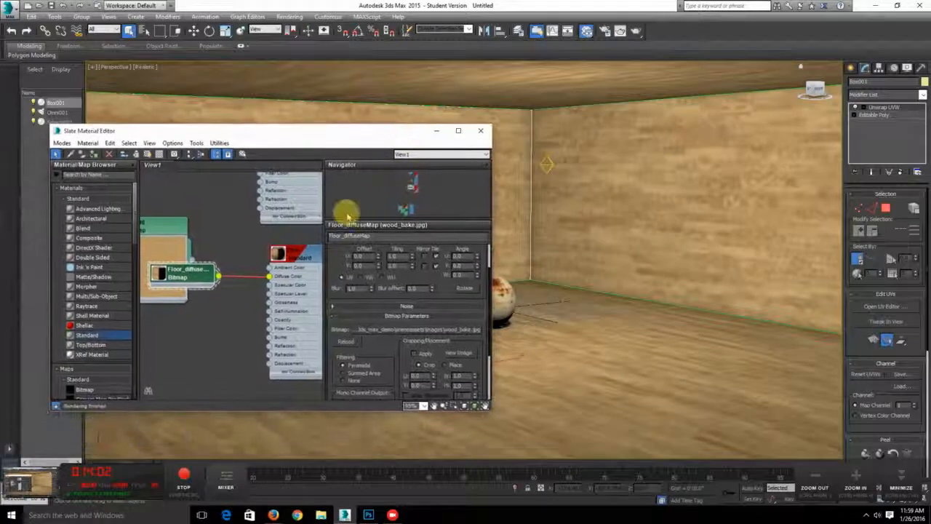
pyautogui.moveTo(270, 216); pyautogui.dragTo(230, 340, button='middle')
pyautogui.moveTo(226, 281); pyautogui.dragTo(262, 282, button='middle')
pyautogui.doubleClick(267, 228)
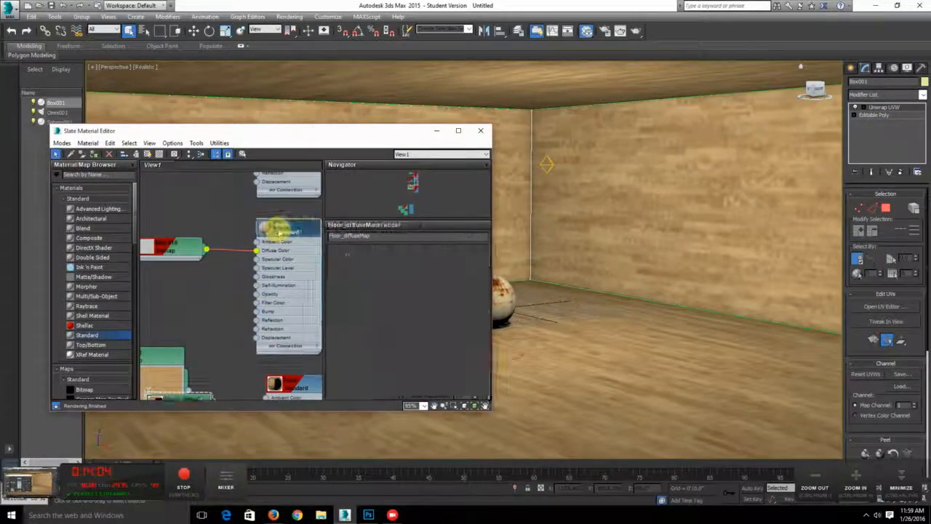
pyautogui.moveTo(296, 249); pyautogui.dragTo(262, 246, button='middle')
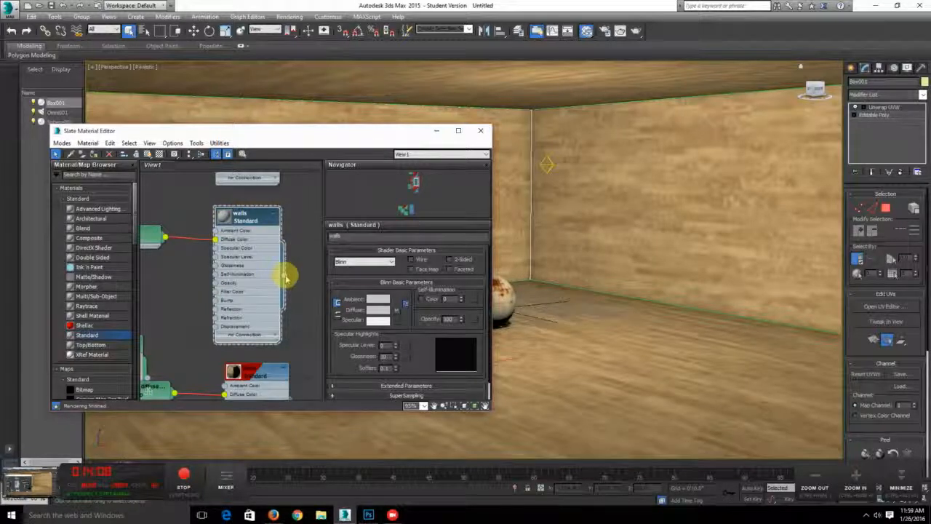
pyautogui.moveTo(285, 277); pyautogui.dragTo(637, 217)
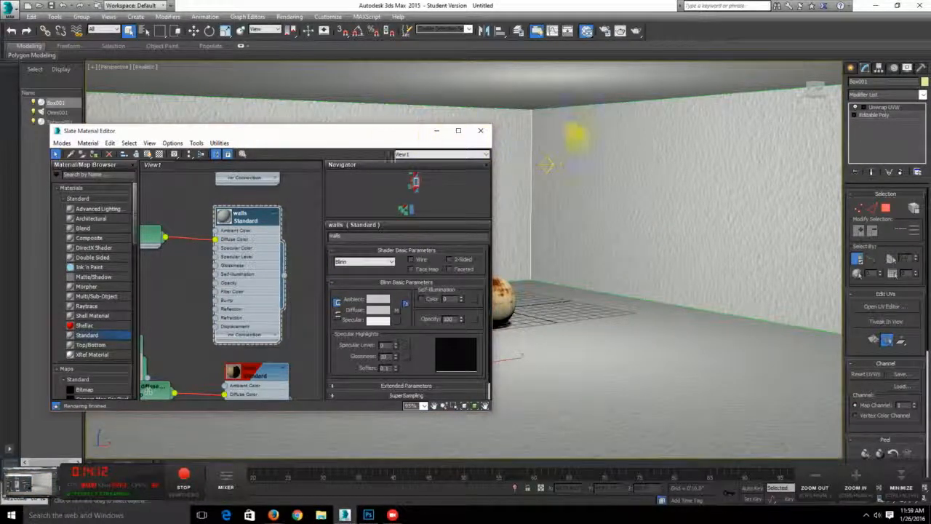
pyautogui.click(569, 134)
pyautogui.moveTo(384, 133); pyautogui.dragTo(582, 126)
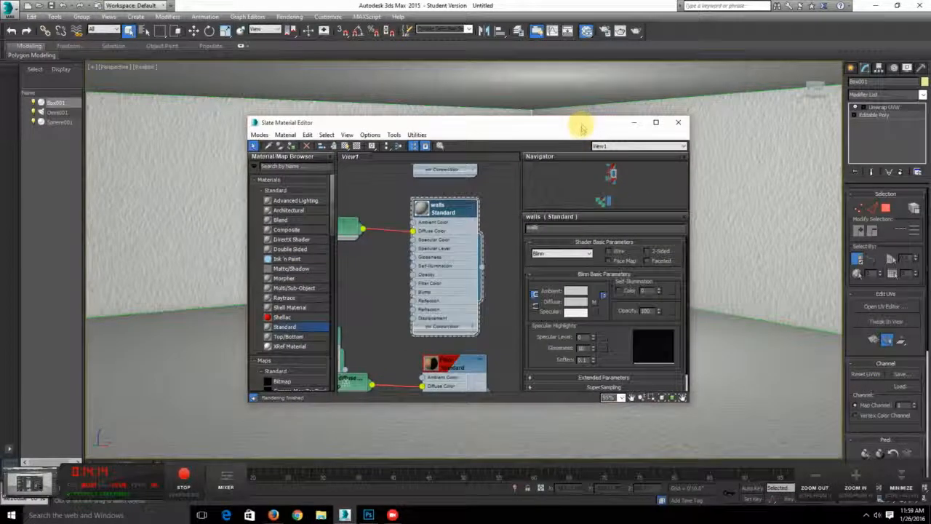
# Open Render To Texture and set its output path to the images folder in 3ds_max_demo's sceneassets
pyautogui.click(288, 16)
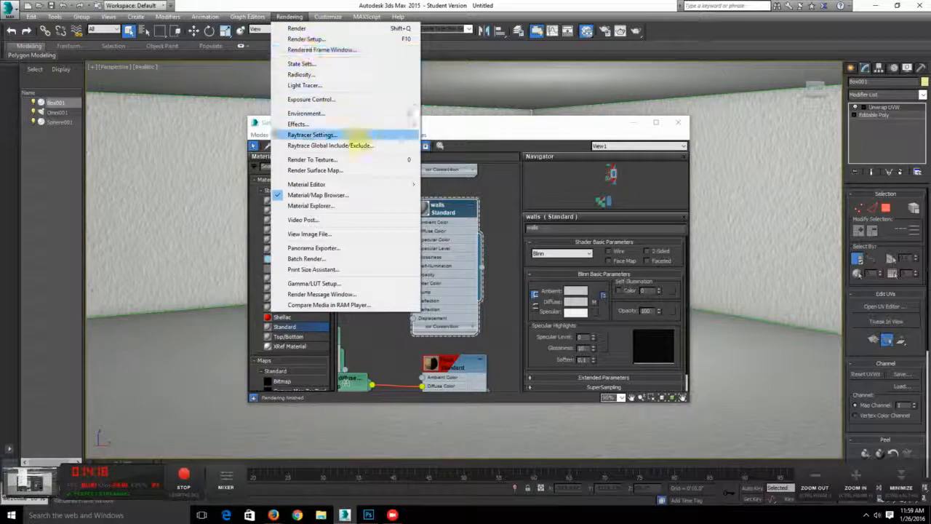
pyautogui.click(369, 163)
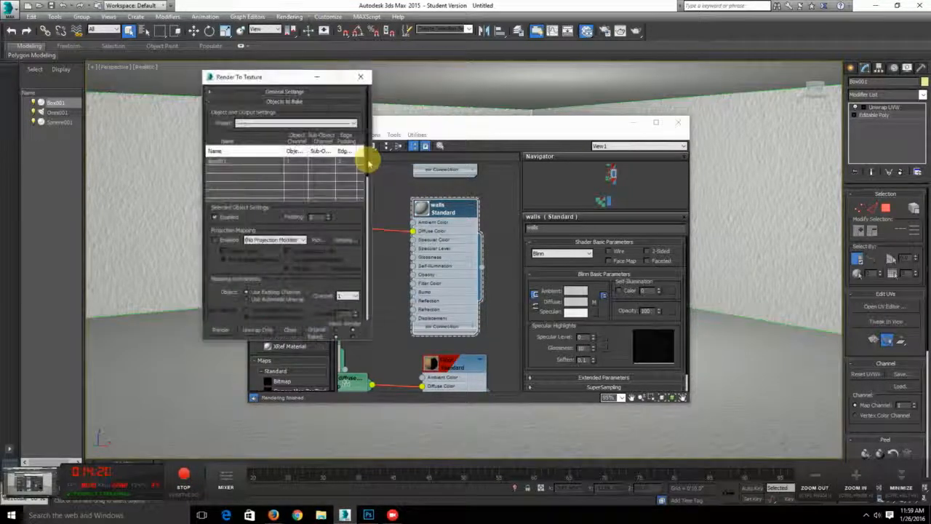
pyautogui.click(285, 91)
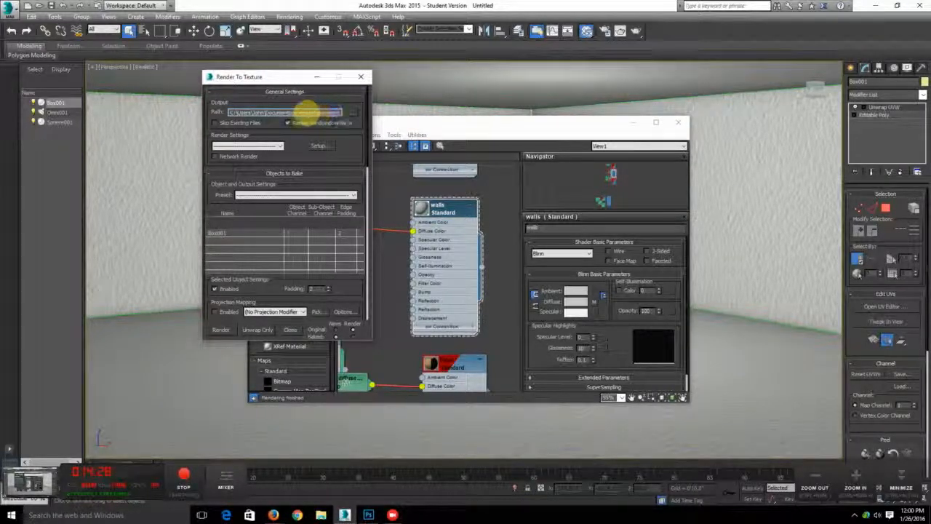
pyautogui.click(354, 113)
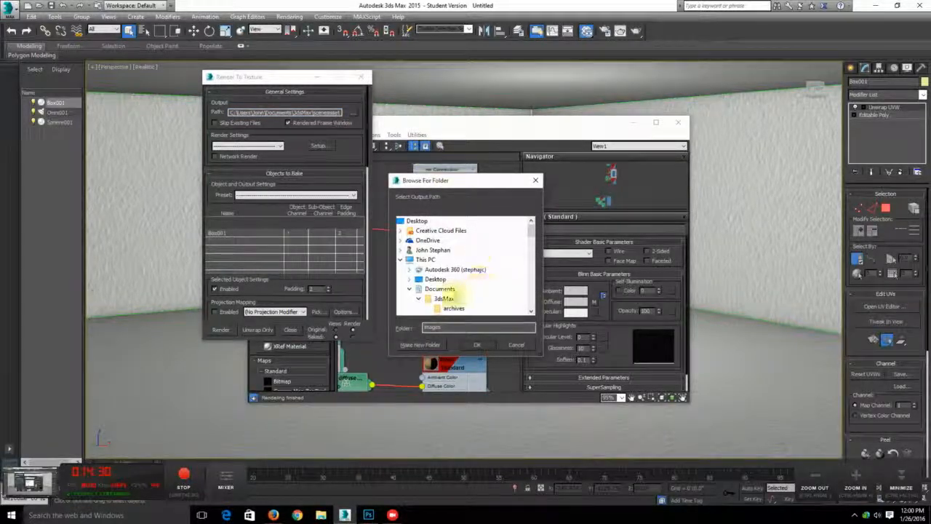
pyautogui.click(405, 263)
pyautogui.moveTo(534, 267); pyautogui.dragTo(530, 297)
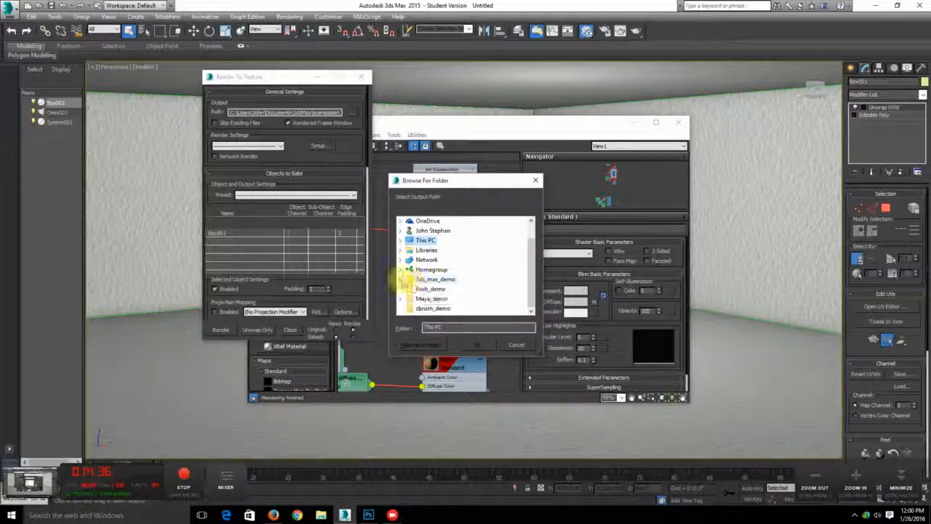
pyautogui.click(402, 279)
pyautogui.scroll(-3, 451, 287)
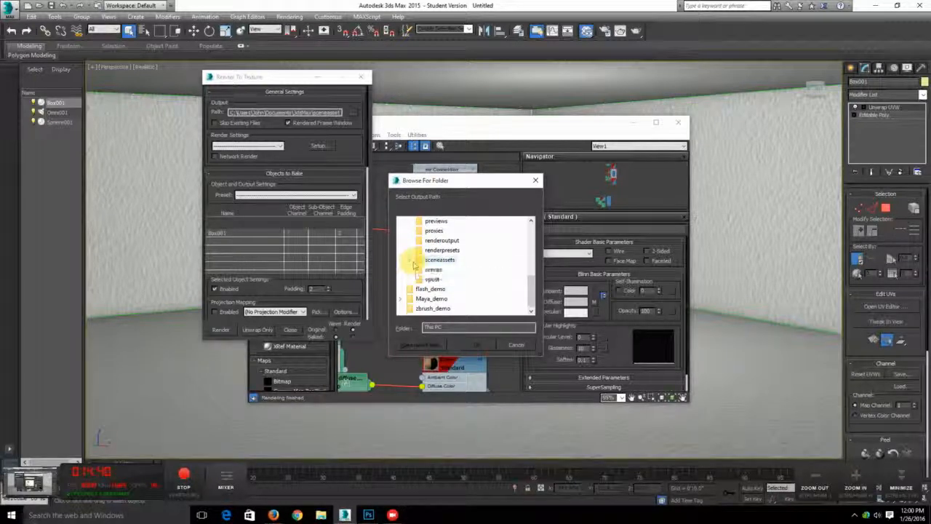
pyautogui.click(409, 260)
pyautogui.click(443, 278)
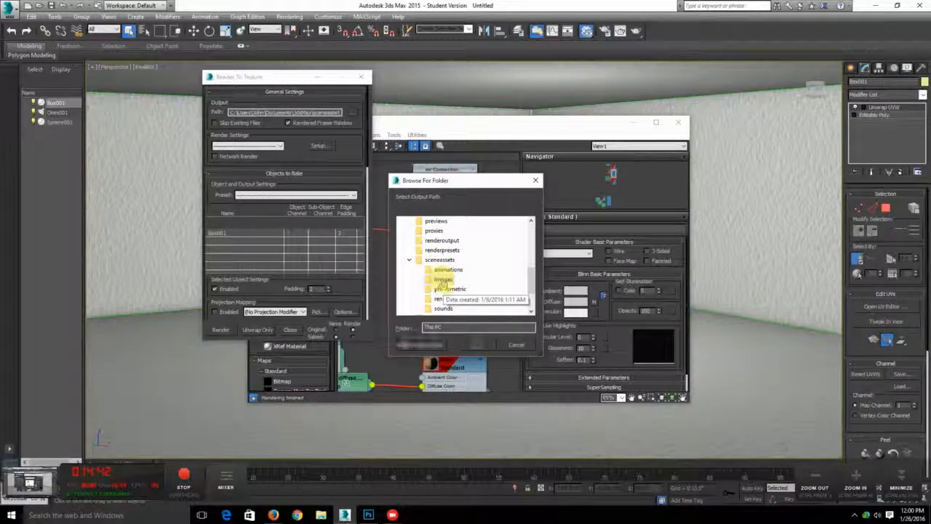
pyautogui.click(480, 347)
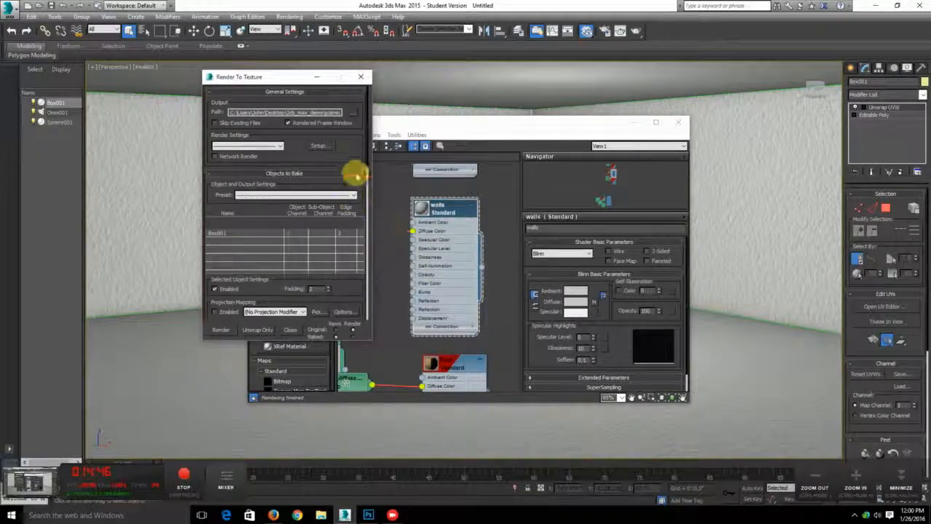
pyautogui.click(250, 93)
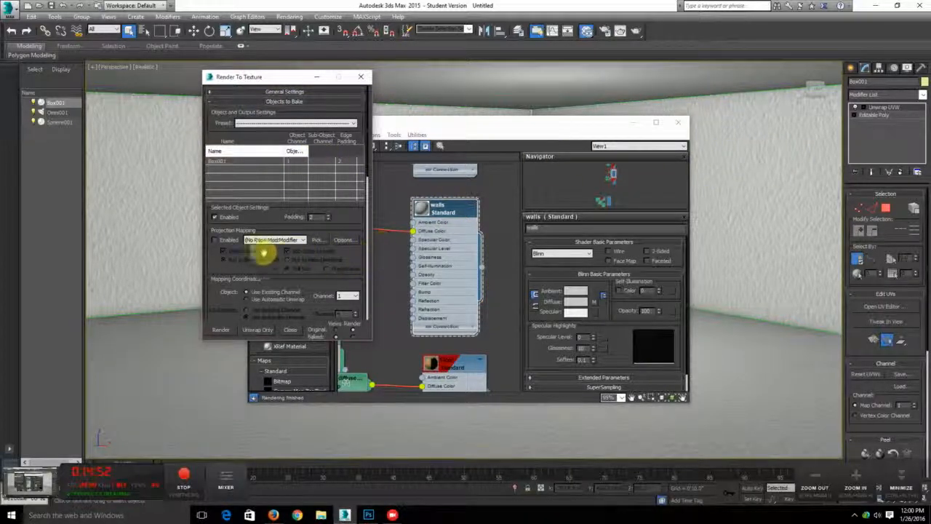
# Set the DiffuseMap element's output file to walls_bake in JPEG format, saved in the images folder
pyautogui.moveTo(223, 264); pyautogui.dragTo(233, 189)
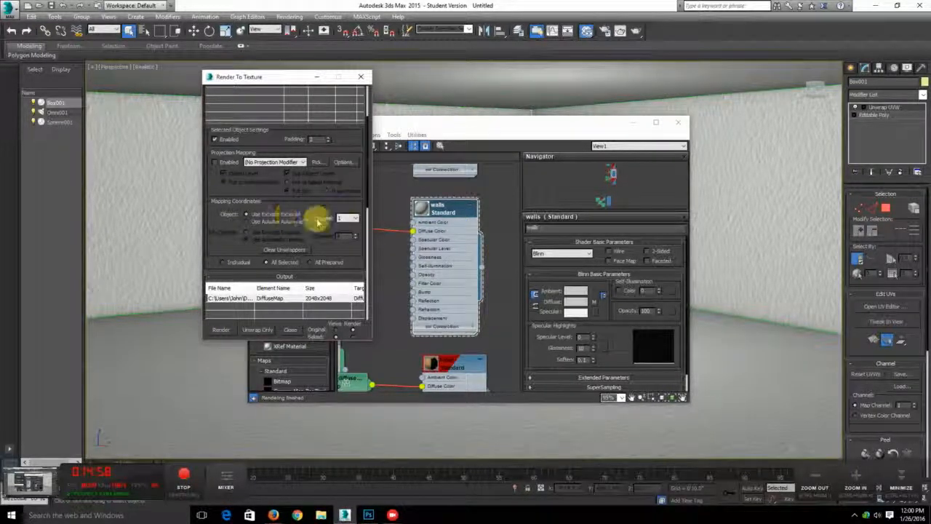
pyautogui.moveTo(232, 243); pyautogui.dragTo(223, 118)
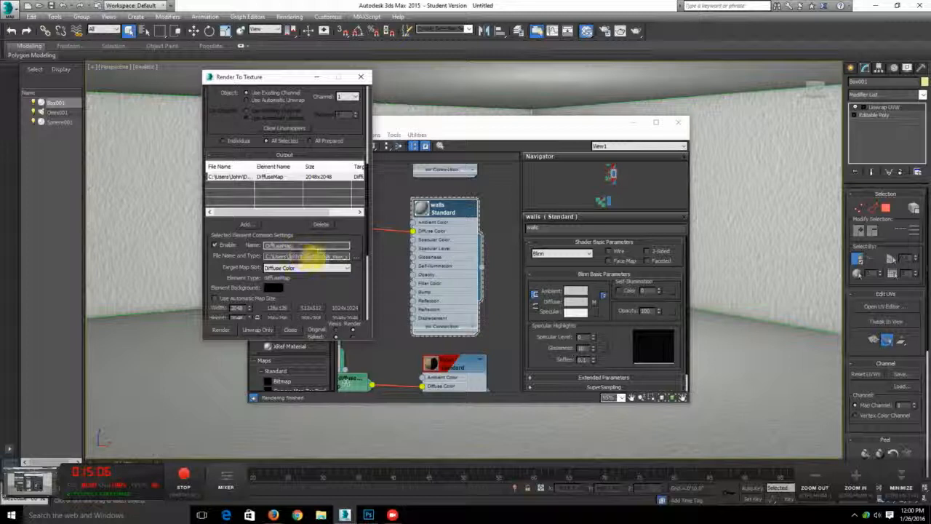
pyautogui.click(356, 256)
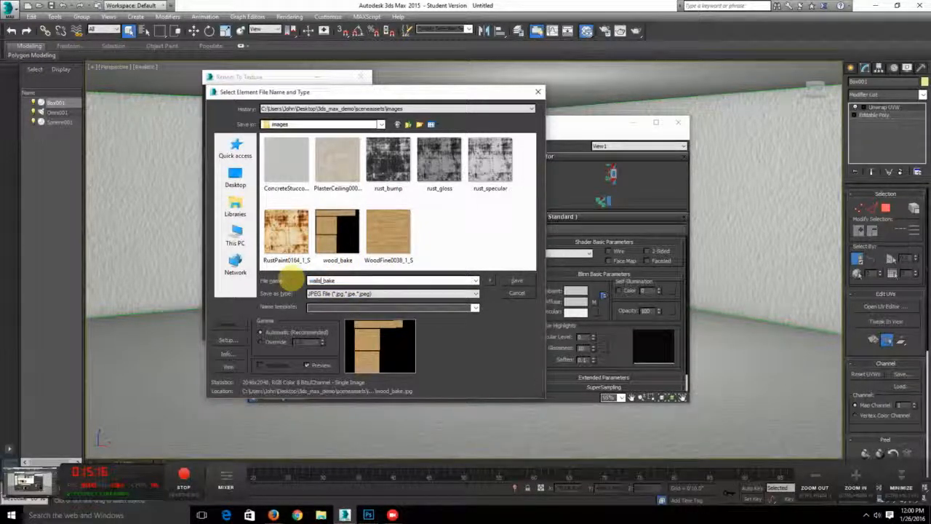
pyautogui.click(515, 282)
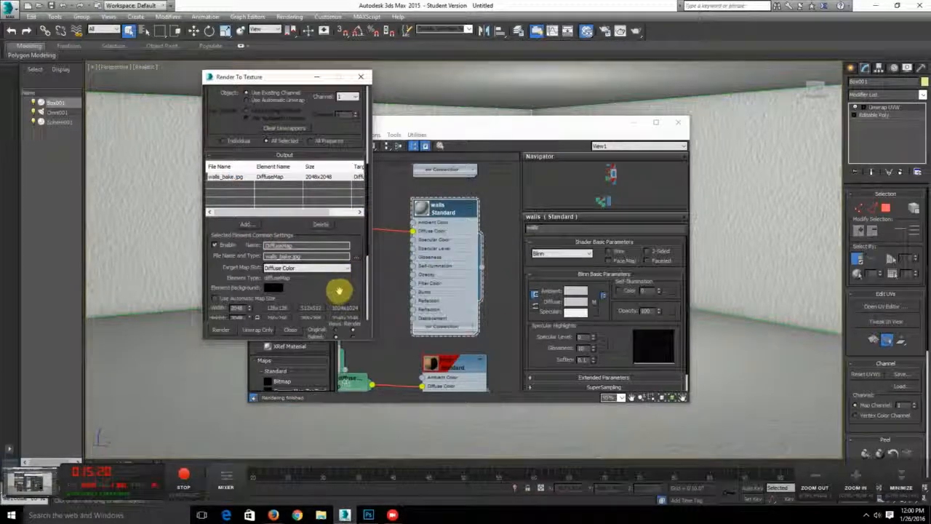
# Look through the diffuse element's target map slot choices and the texture elements available to add, leaving both unchanged
pyautogui.scroll(-1, 338, 273)
pyautogui.scroll(-2, 338, 273)
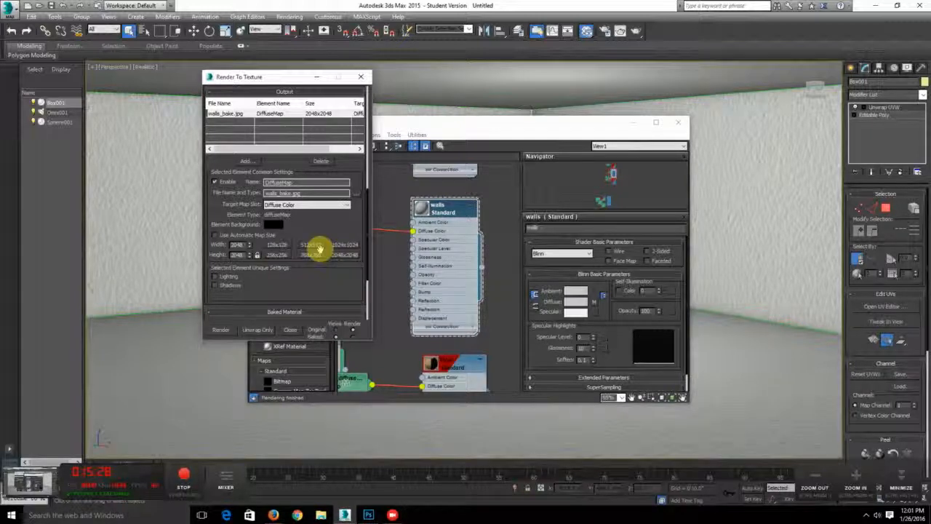
pyautogui.click(318, 205)
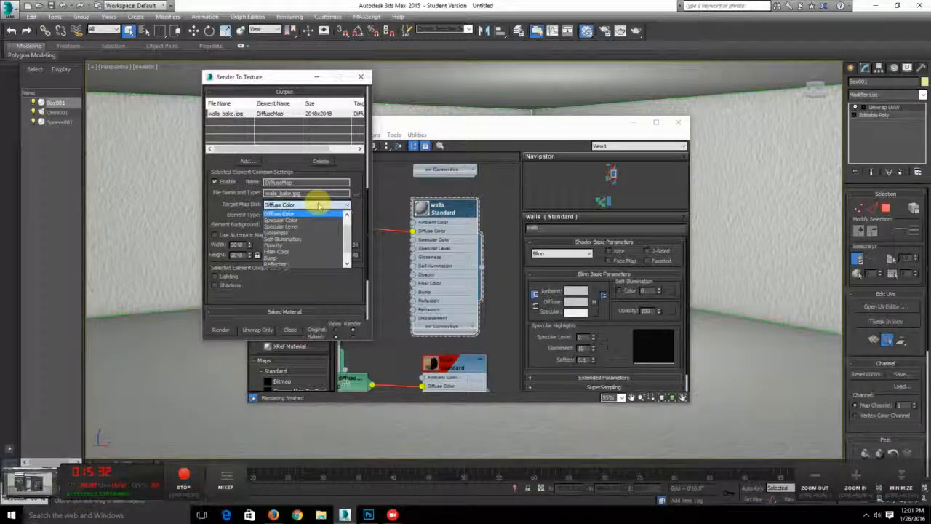
pyautogui.click(351, 170)
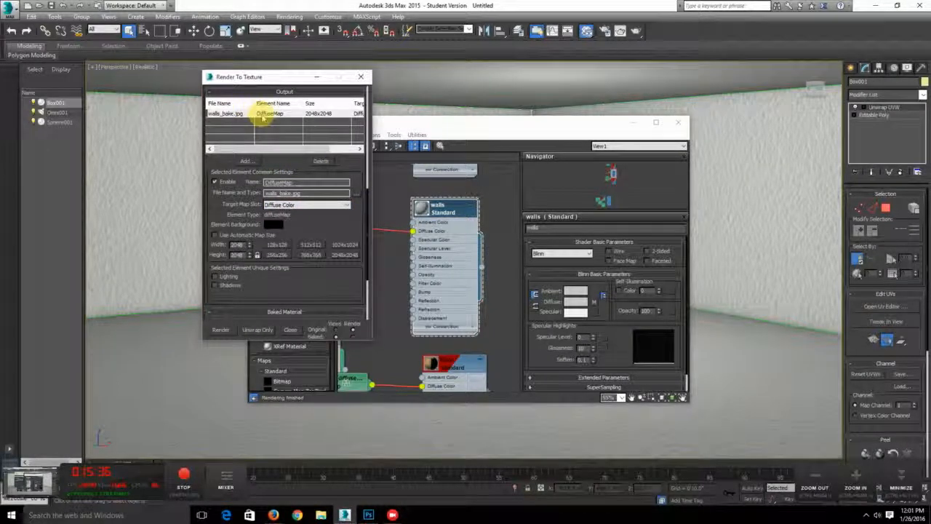
pyautogui.click(251, 161)
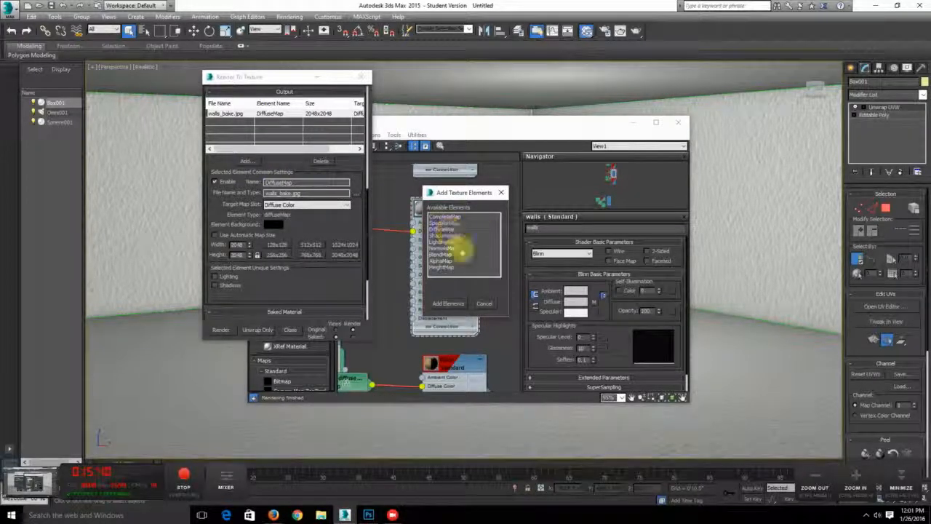
pyautogui.click(482, 306)
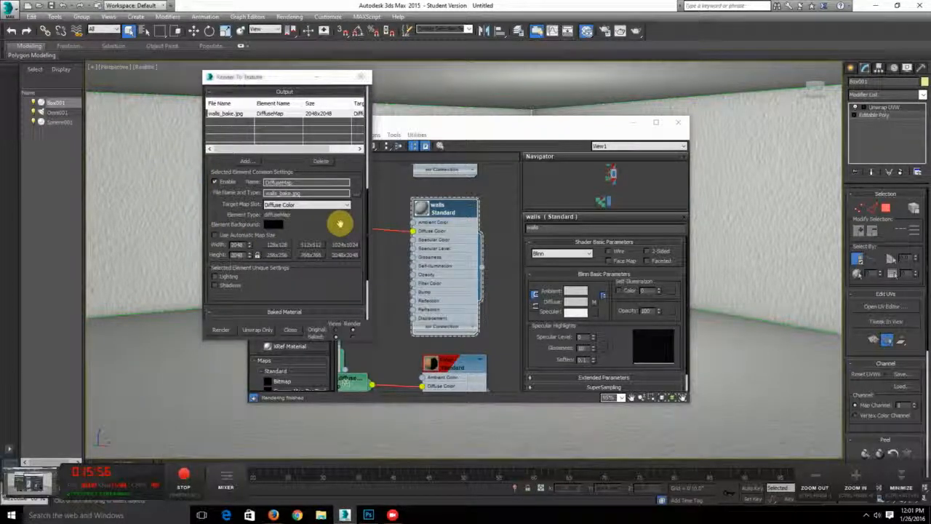
# Render the room box's walls diffuse bake with Output Into Source and close the render window
pyautogui.moveTo(339, 223); pyautogui.dragTo(339, 125)
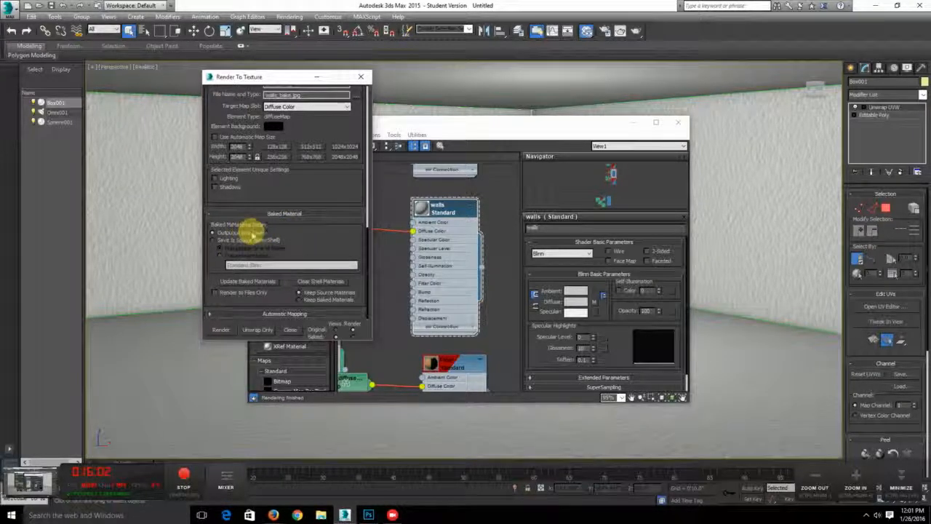
pyautogui.click(221, 330)
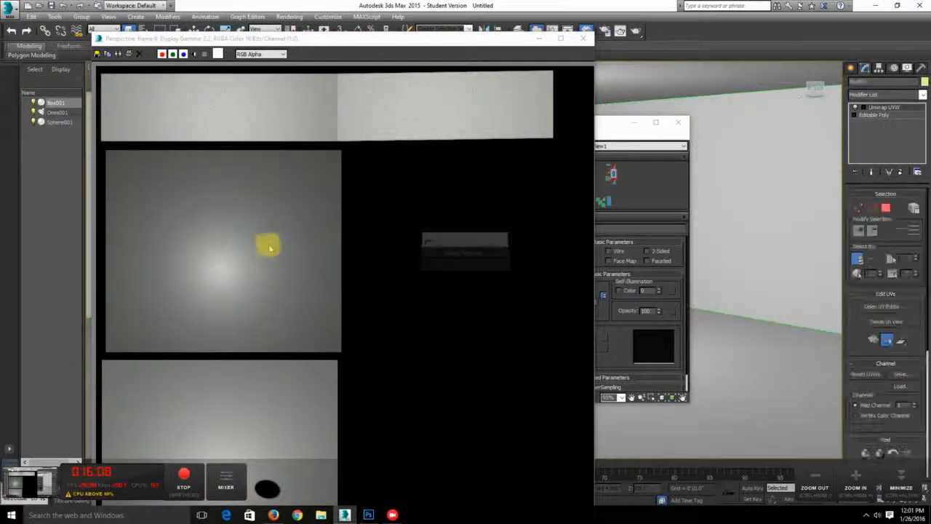
pyautogui.click(586, 38)
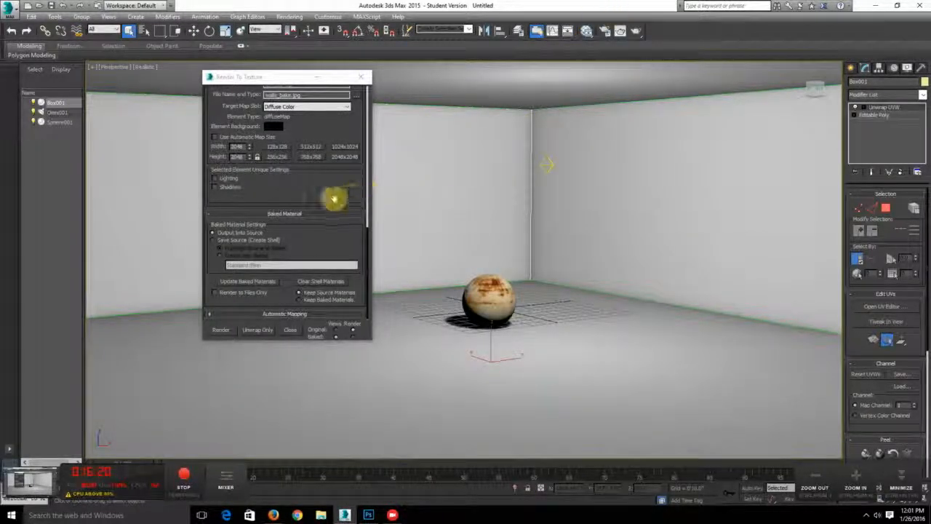
# Bring back the Slate Material Editor and separate the walls material's original bitmap node from its new diffuse bitmap node
pyautogui.click(586, 30)
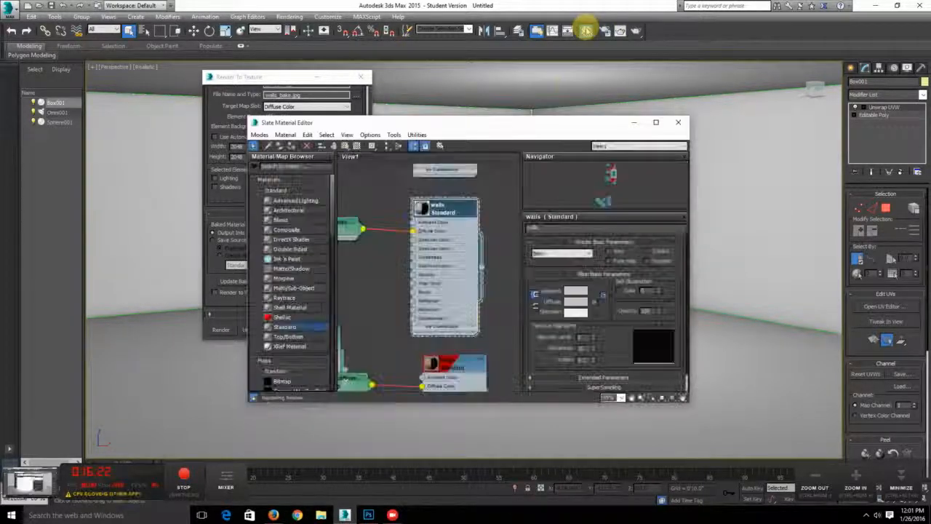
pyautogui.scroll(2, 426, 220)
pyautogui.moveTo(424, 221); pyautogui.dragTo(456, 214, button='middle')
pyautogui.moveTo(444, 289); pyautogui.dragTo(428, 301, button='middle')
pyautogui.moveTo(409, 238); pyautogui.dragTo(413, 264)
pyautogui.moveTo(409, 227); pyautogui.dragTo(391, 199)
pyautogui.moveTo(411, 253); pyautogui.dragTo(394, 238)
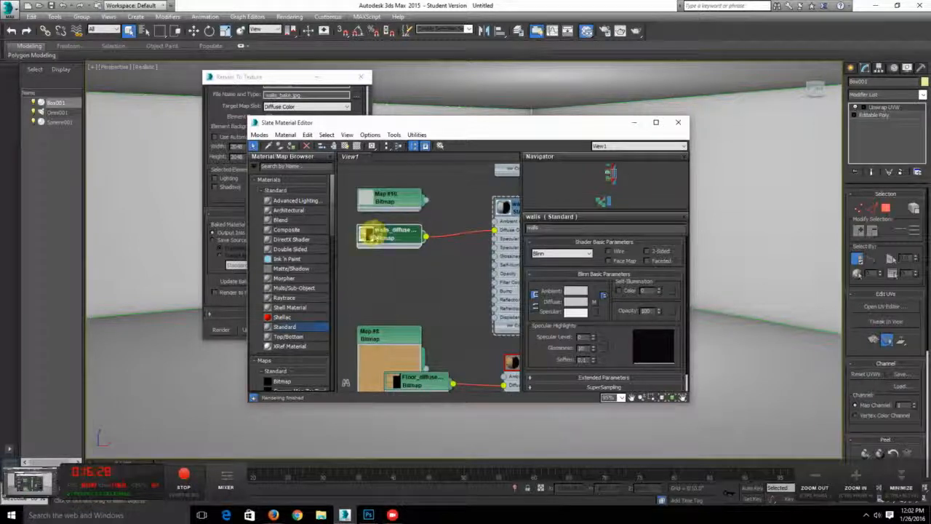
# View the walls_bake.jpg image of the walls material's new diffuse bitmap, and close the image
pyautogui.doubleClick(384, 235)
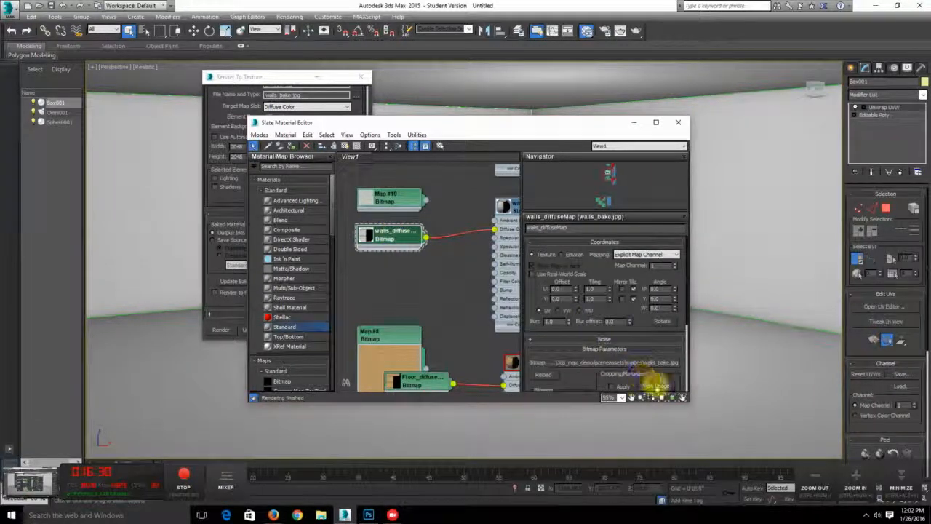
pyautogui.click(654, 384)
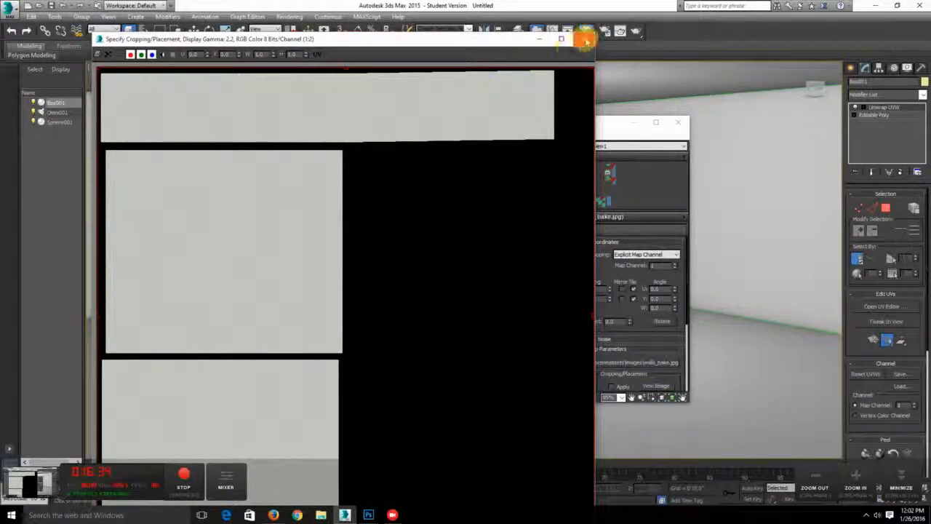
pyautogui.click(586, 39)
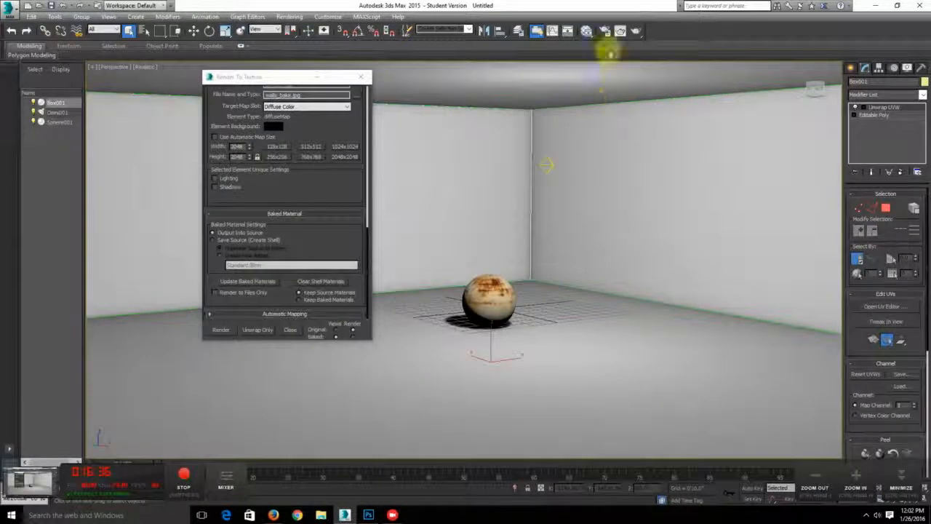
# Reopen the Slate Material Editor and assign the ceiling material to the room box
pyautogui.click(586, 31)
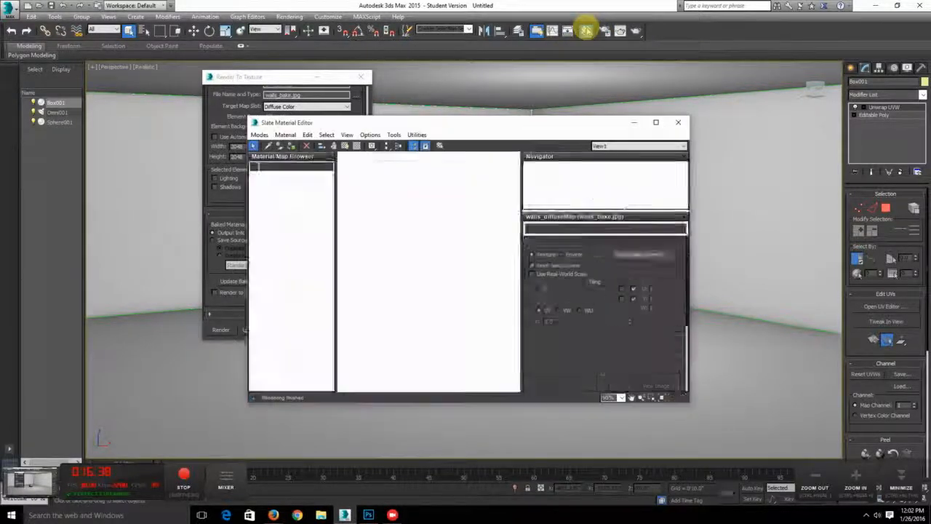
pyautogui.moveTo(452, 209); pyautogui.dragTo(405, 294, button='middle')
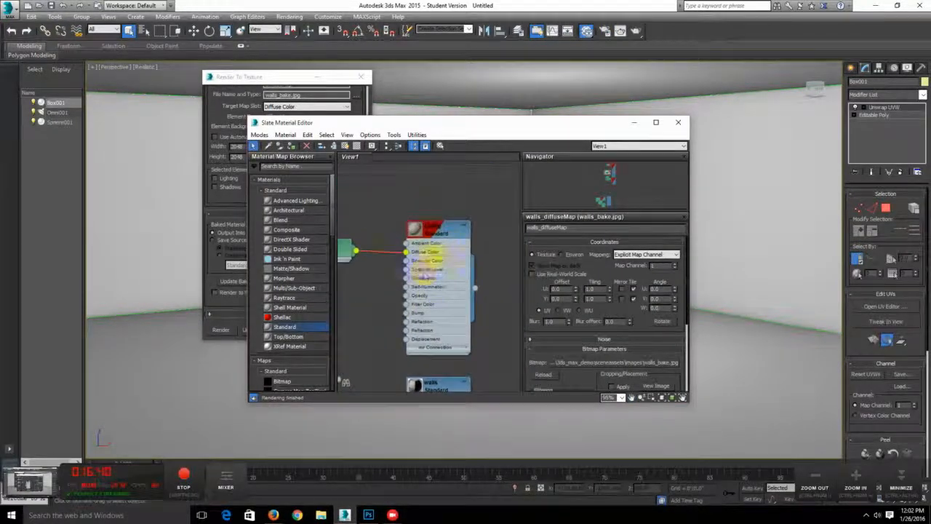
pyautogui.click(446, 231)
pyautogui.doubleClick(446, 231)
pyautogui.moveTo(476, 290); pyautogui.dragTo(757, 221)
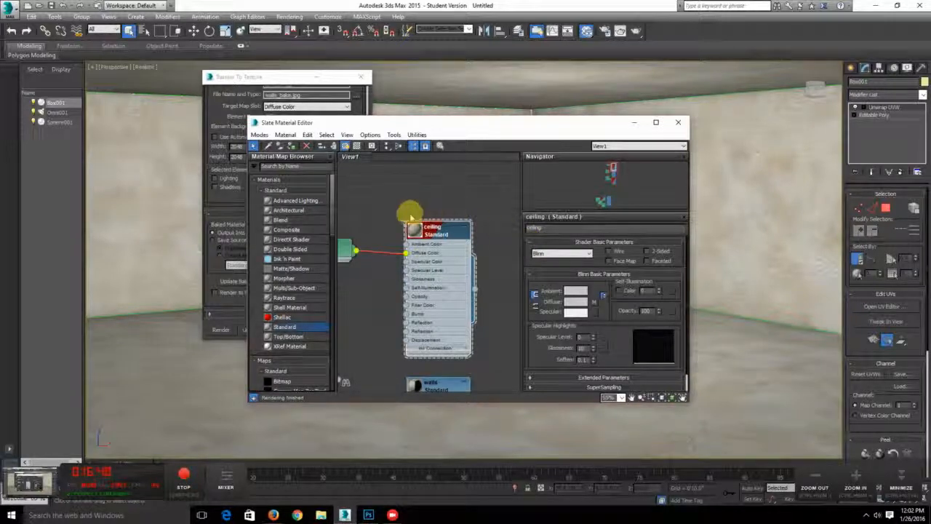
pyautogui.moveTo(384, 224); pyautogui.dragTo(425, 197, button='middle')
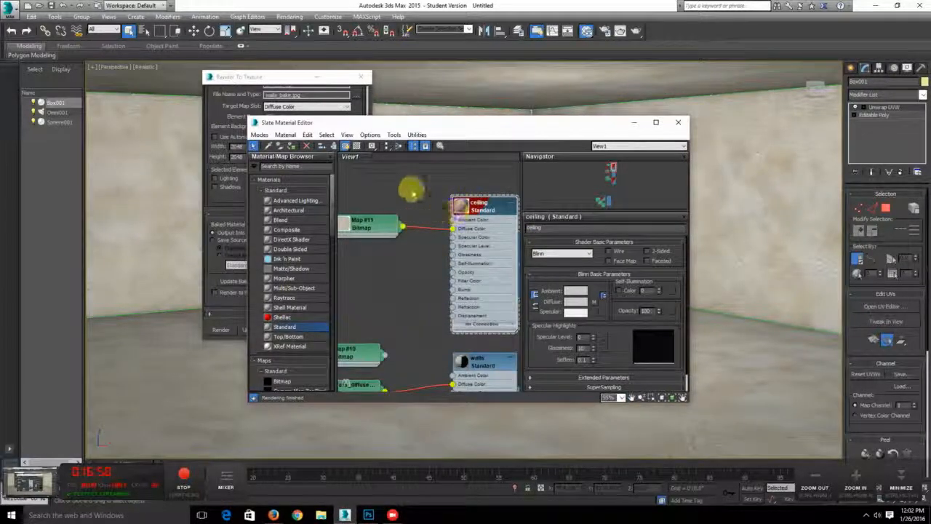
# Close the Render To Texture window and open it again for the room box with the ceiling material assigned
pyautogui.click(274, 80)
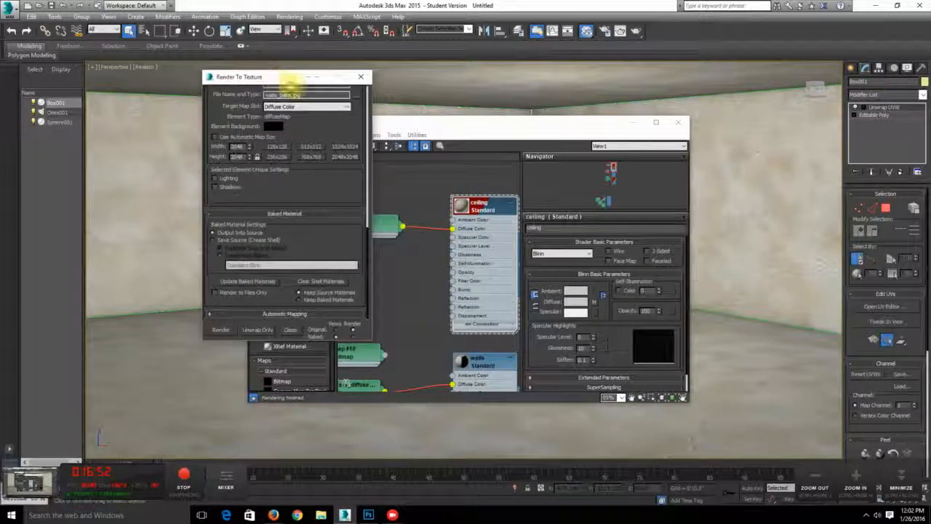
pyautogui.click(363, 78)
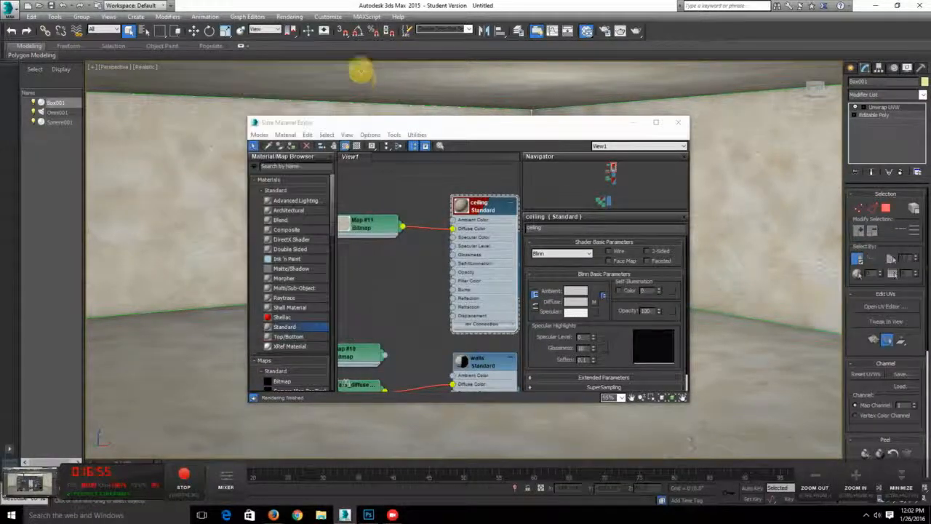
pyautogui.click(328, 16)
pyautogui.moveTo(294, 17)
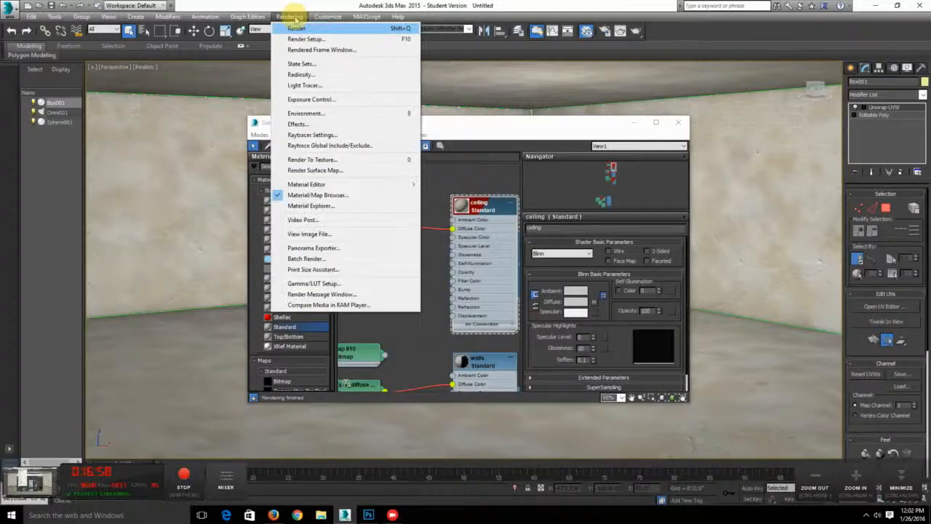
pyautogui.click(313, 159)
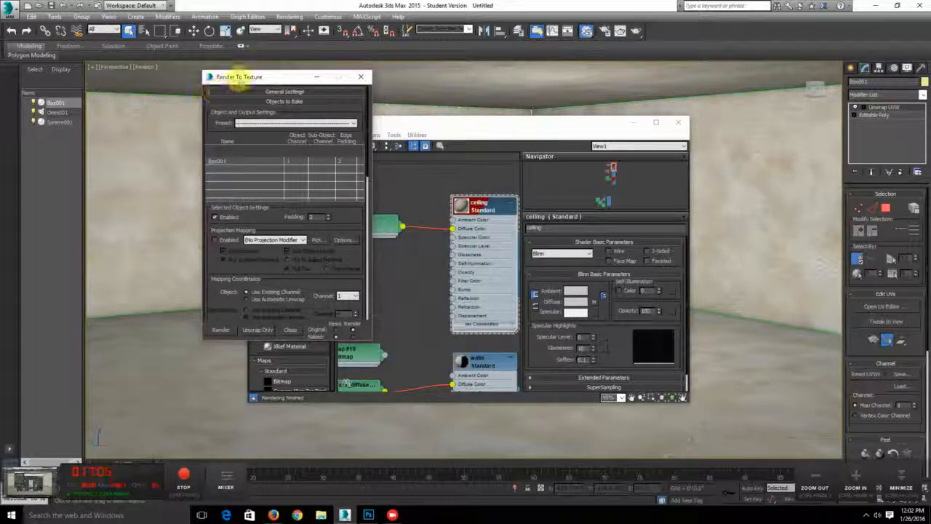
# Expand the general settings and choose the sceneassets images folder as the bake's output path
pyautogui.click(215, 93)
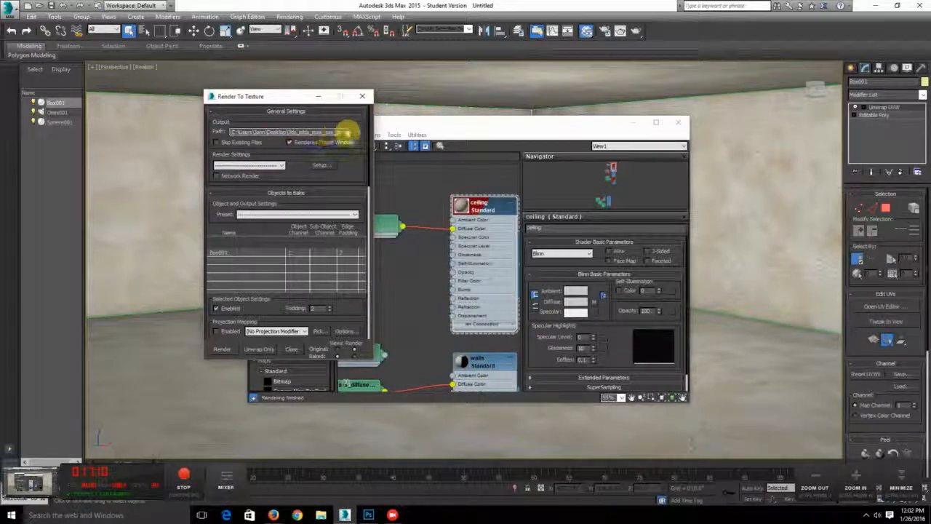
pyautogui.click(355, 133)
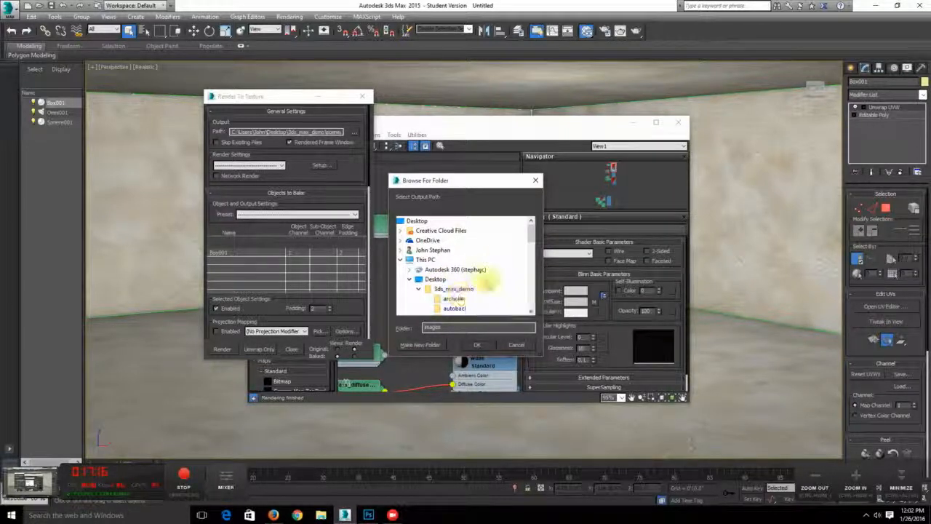
pyautogui.scroll(-5, 529, 240)
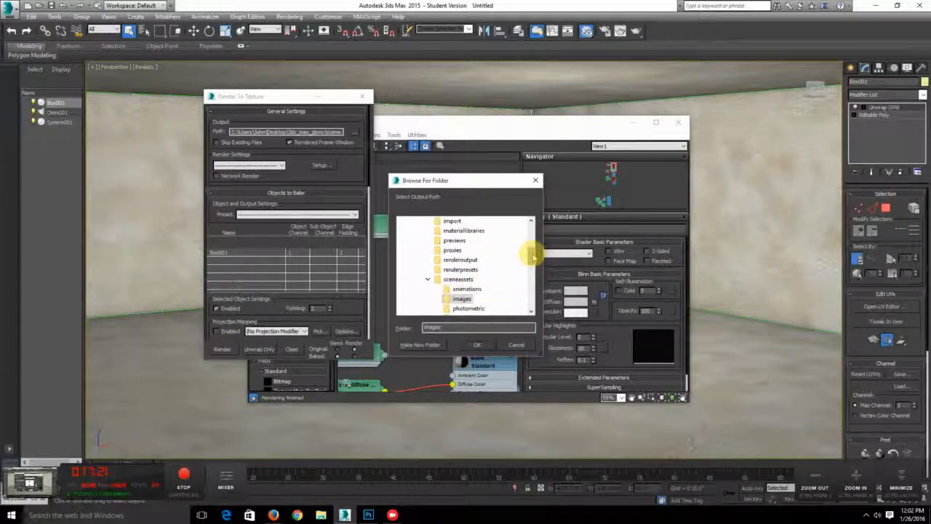
pyautogui.scroll(-2, 533, 256)
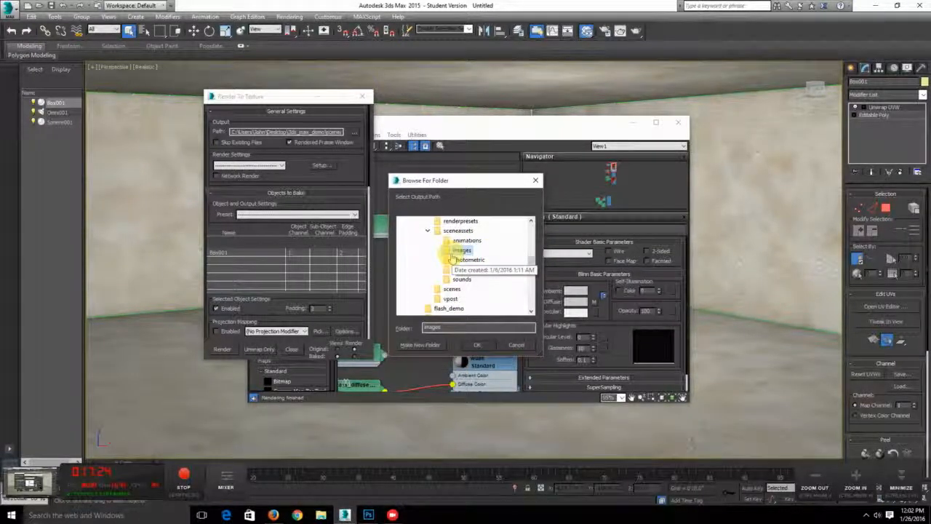
pyautogui.click(480, 345)
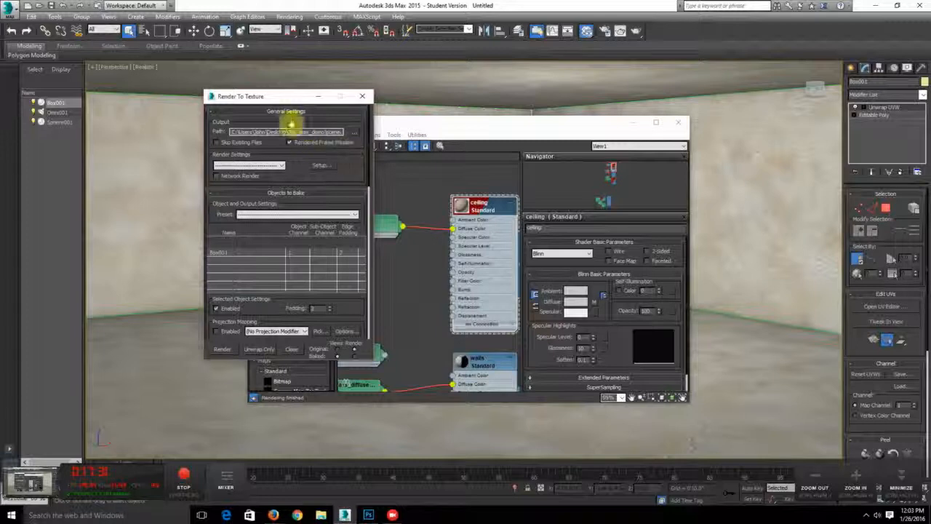
# Delete the walls_bake.jpg output element and add a new DiffuseMap texture element for the room box
pyautogui.moveTo(342, 170); pyautogui.dragTo(347, 96)
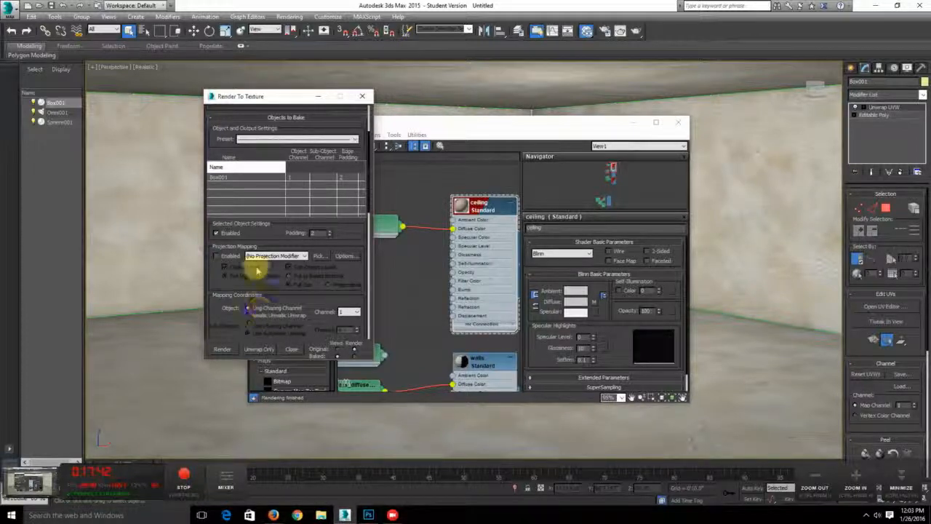
pyautogui.moveTo(213, 307); pyautogui.dragTo(218, 165)
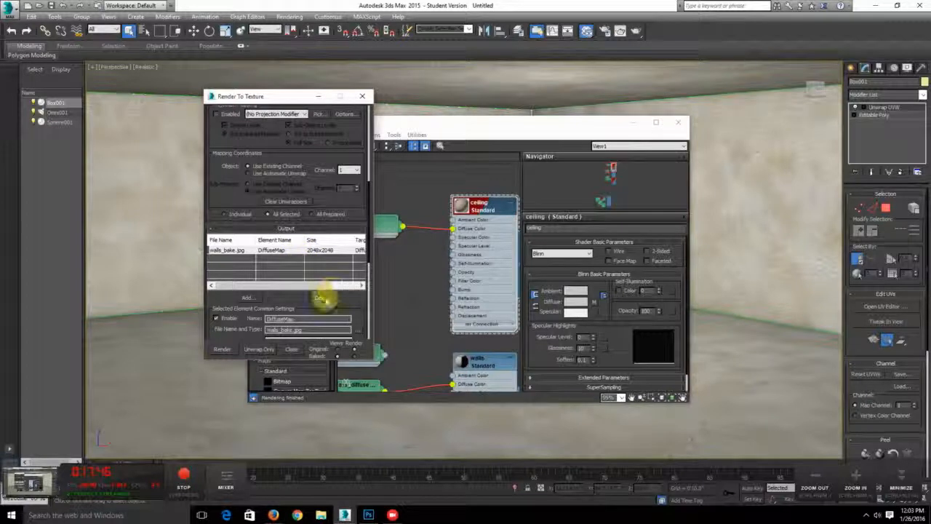
pyautogui.click(322, 297)
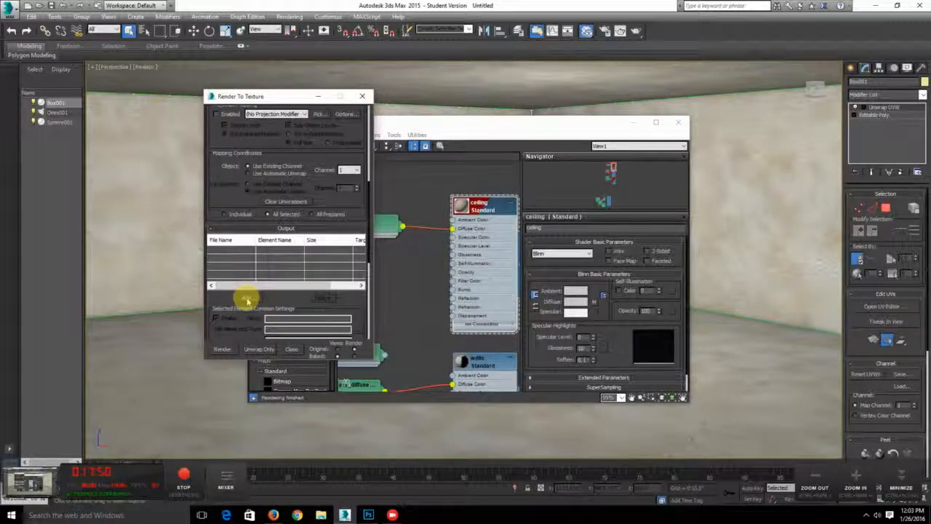
pyautogui.click(247, 298)
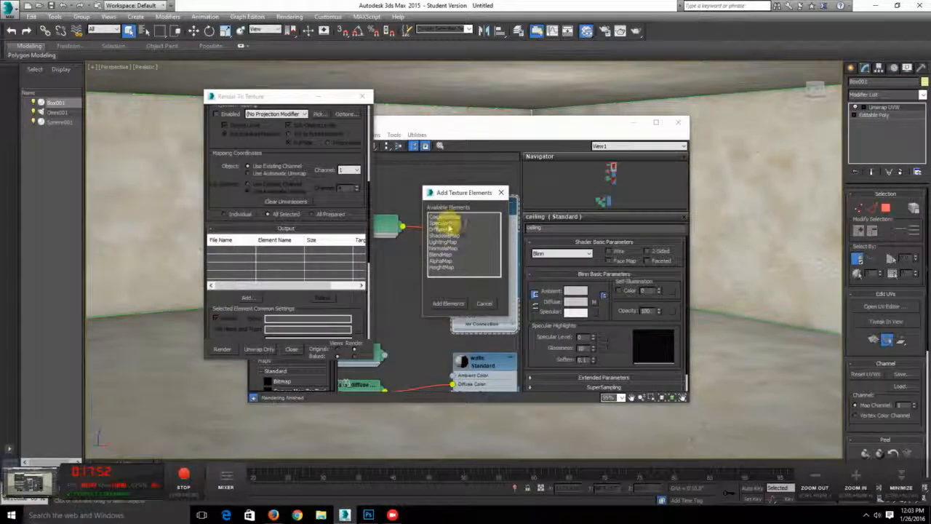
pyautogui.click(445, 229)
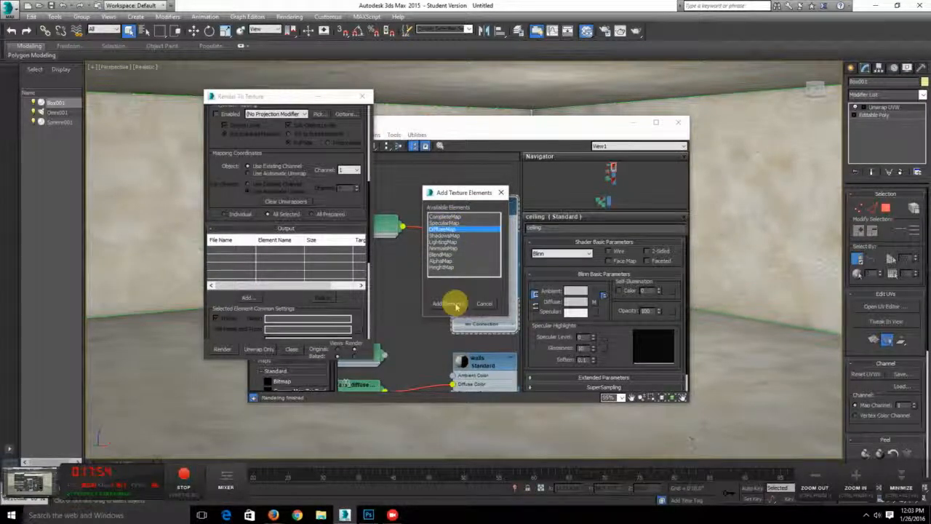
pyautogui.click(451, 304)
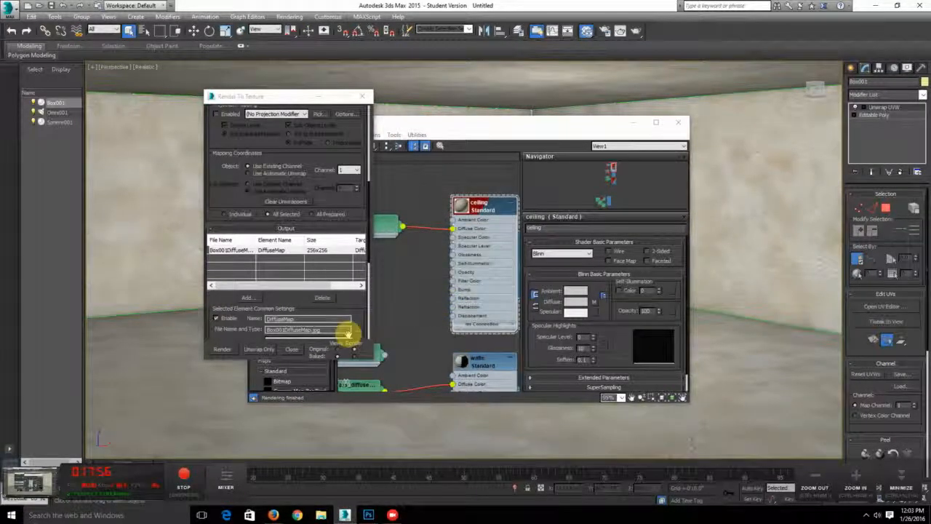
# Name the DiffuseMap element's output file ceiling_bake as a JPEG in the images folder and accept the JPEG quality settings
pyautogui.moveTo(357, 316); pyautogui.dragTo(353, 276)
pyautogui.scroll(-1, 353, 276)
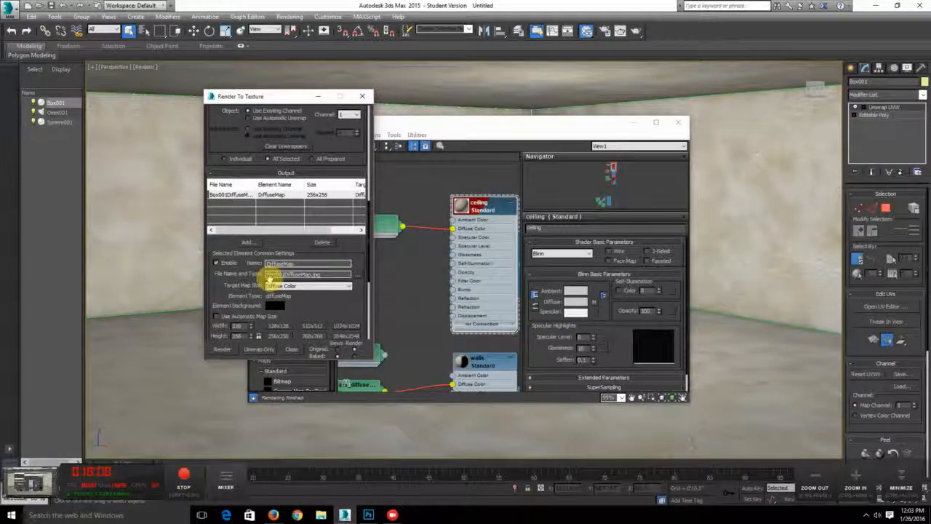
pyautogui.click(356, 275)
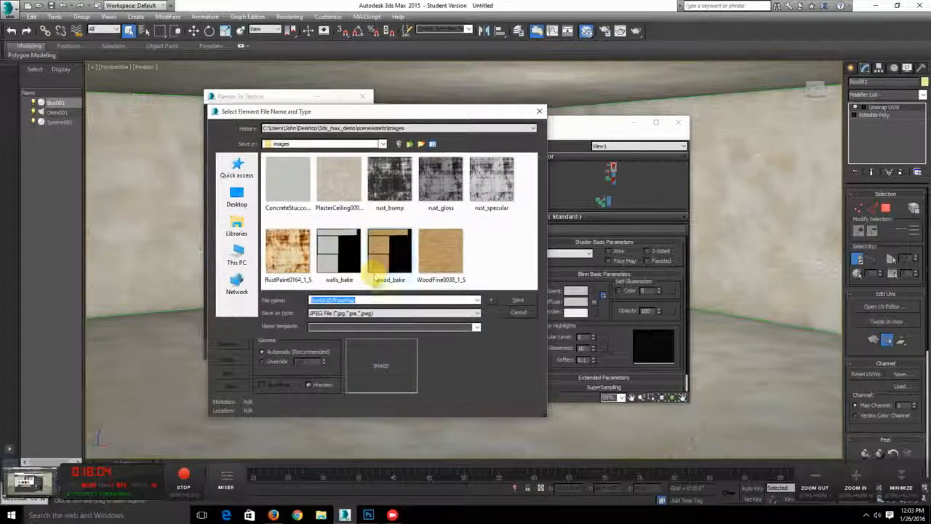
pyautogui.click(342, 258)
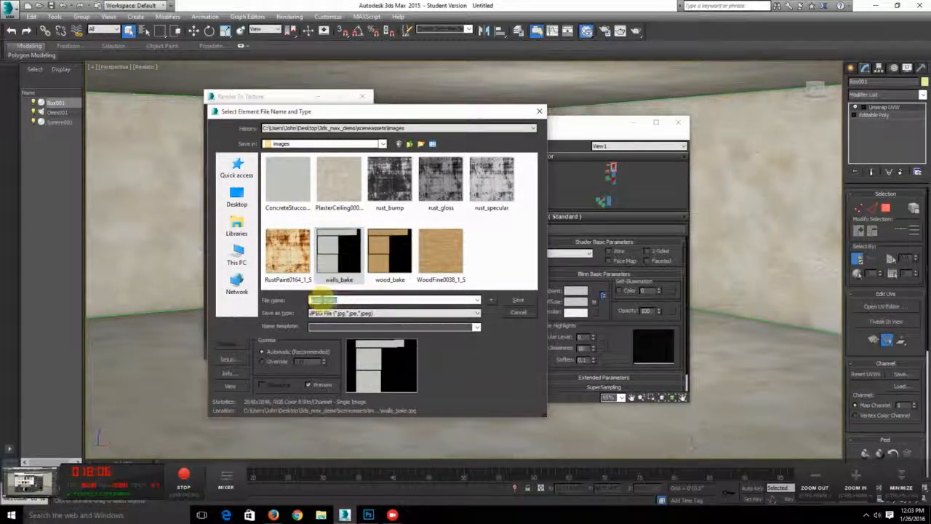
pyautogui.moveTo(323, 299); pyautogui.dragTo(296, 299)
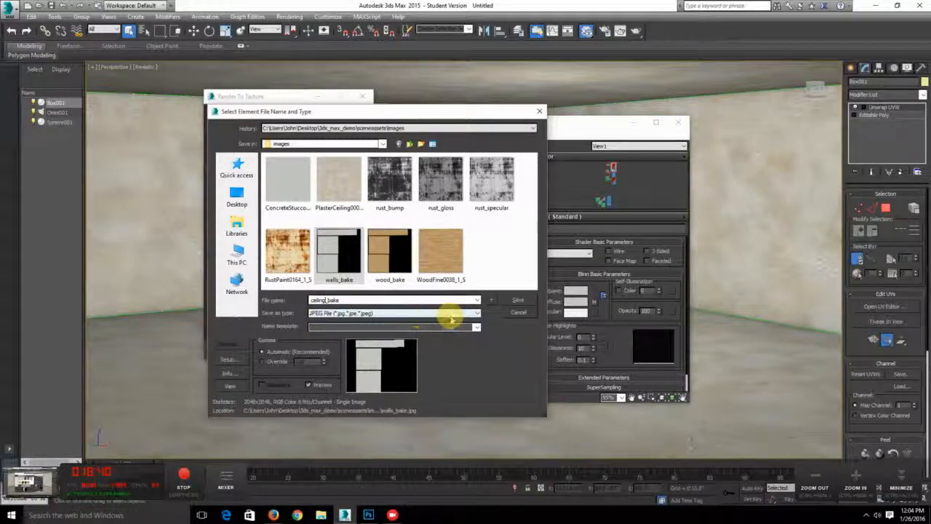
pyautogui.click(518, 300)
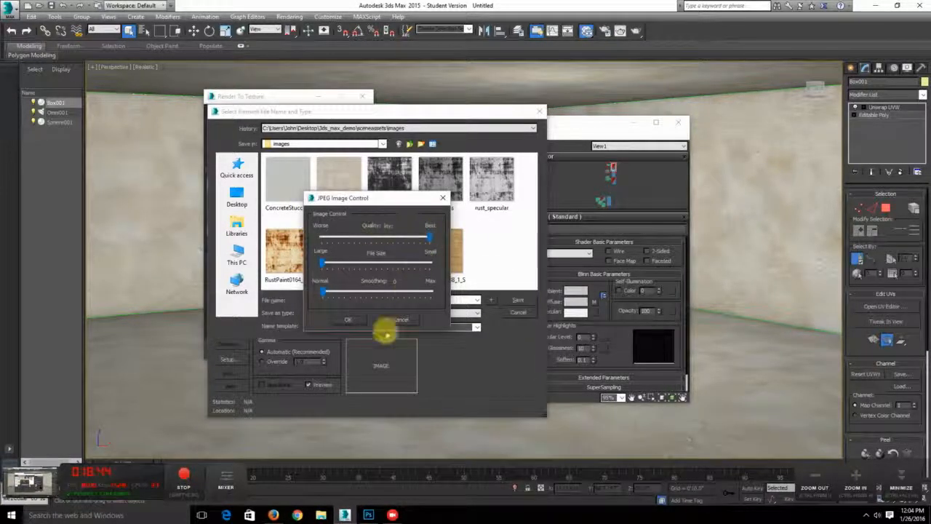
pyautogui.click(349, 319)
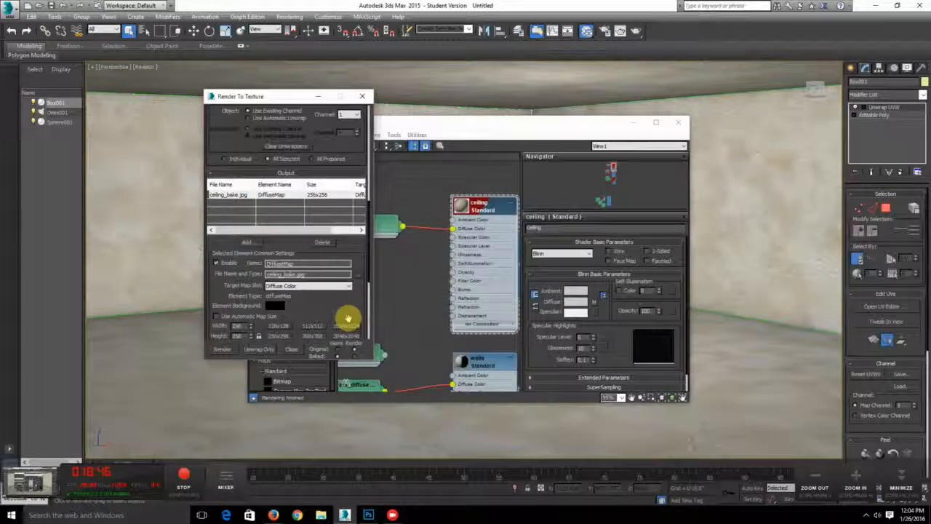
# Target the ceiling bake at the Diffuse Color map slot and set its size to 2048x2048
pyautogui.click(306, 285)
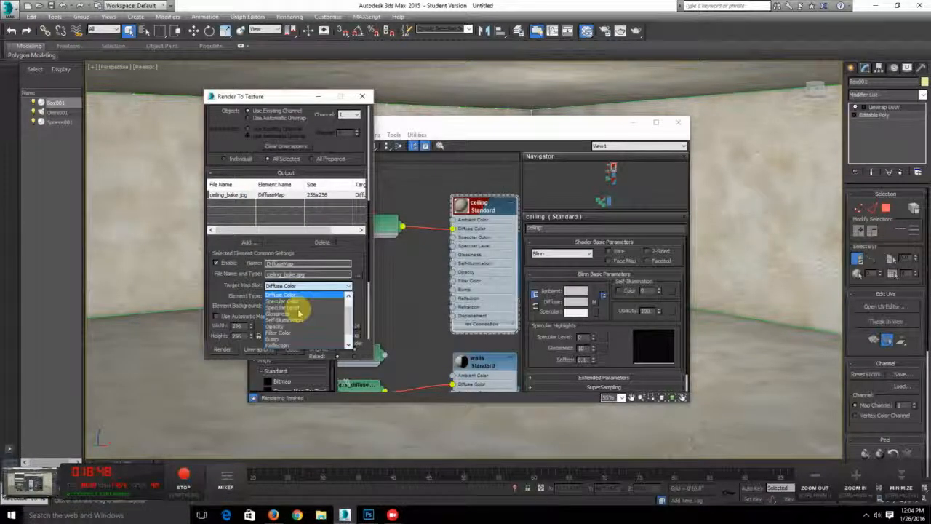
pyautogui.click(295, 295)
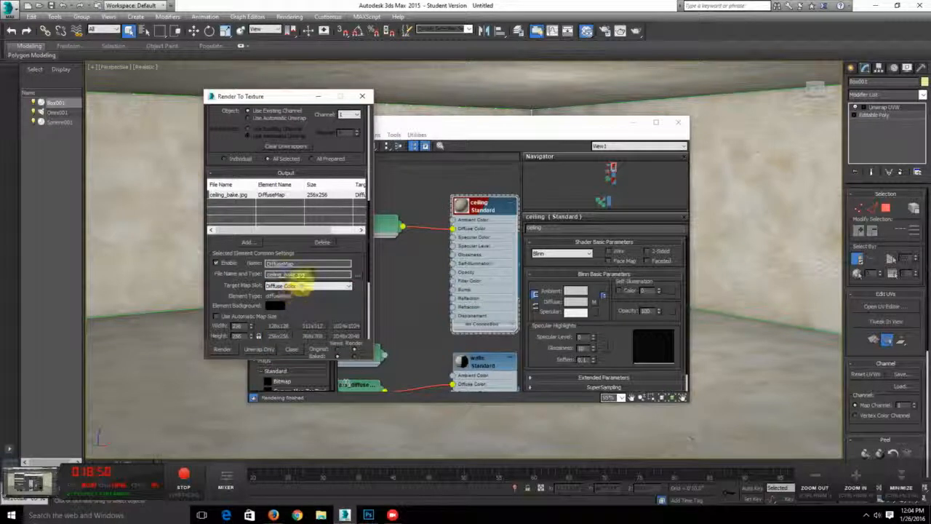
pyautogui.moveTo(322, 299); pyautogui.dragTo(332, 203)
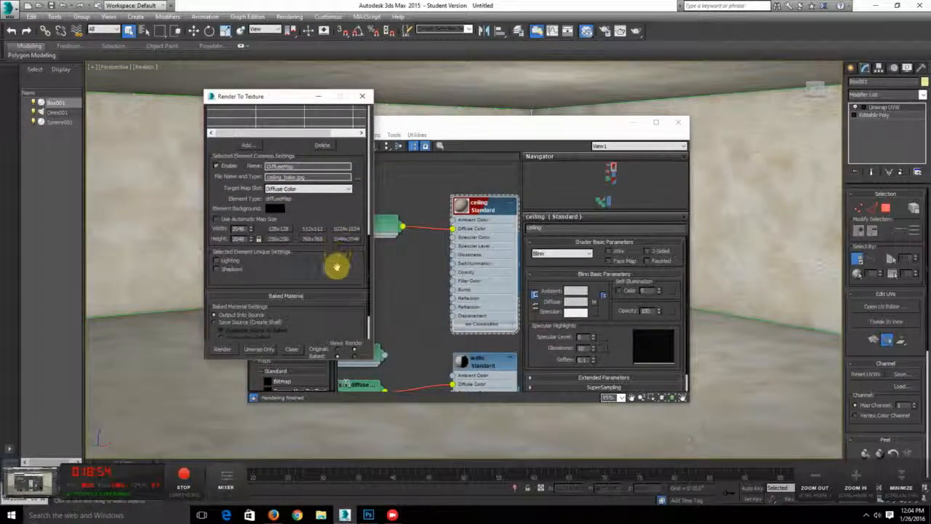
# Render the room box's ceiling diffuse bake with Output Into Source and close the render window
pyautogui.moveTo(339, 269); pyautogui.dragTo(327, 213)
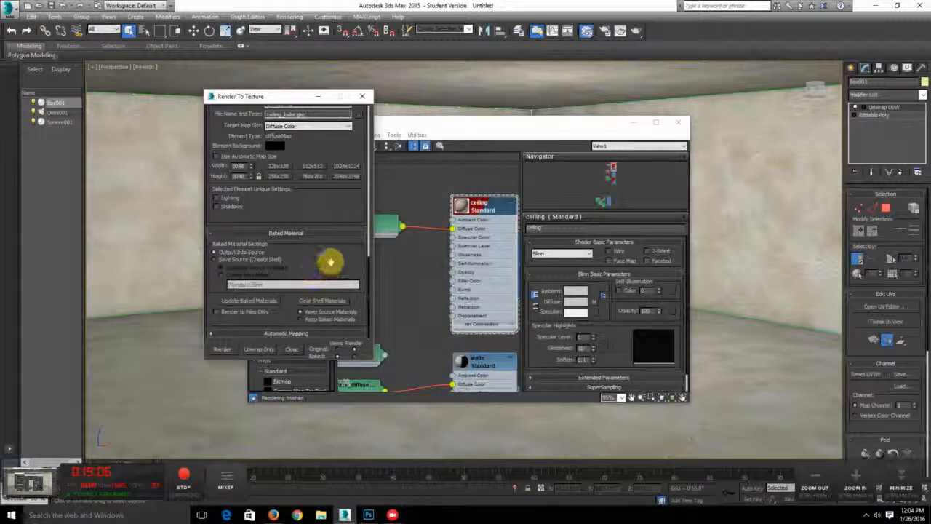
pyautogui.click(219, 351)
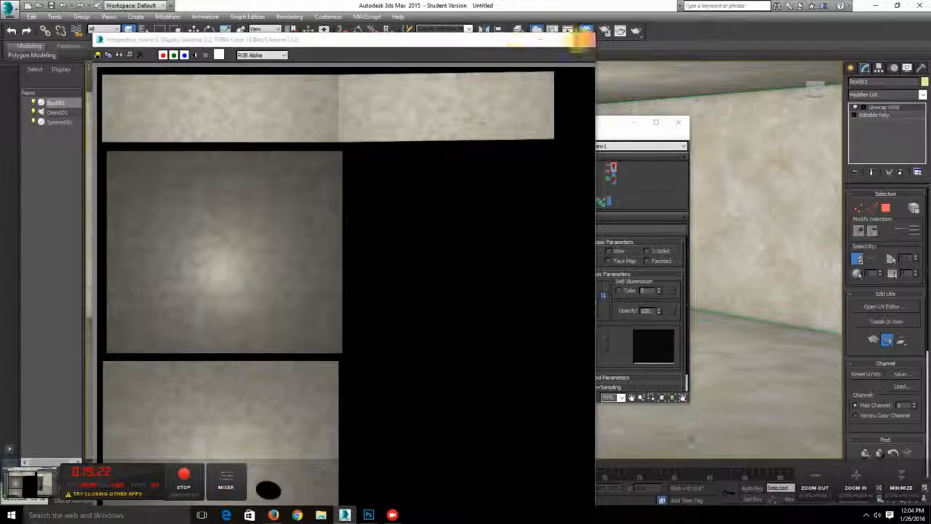
pyautogui.click(584, 38)
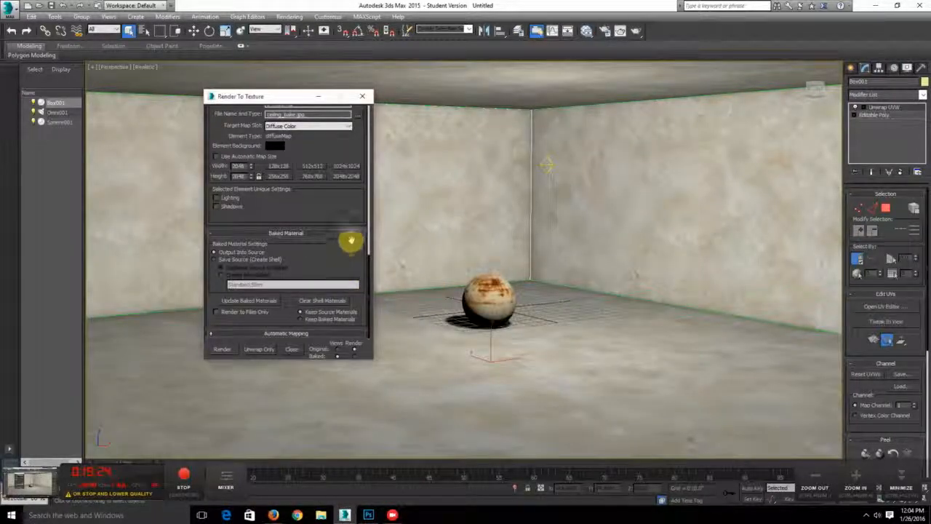
# In the Slate Material Editor, separate the ceiling material's new diffuse bitmap node from the original and view its ceiling_bake.jpg image
pyautogui.click(586, 30)
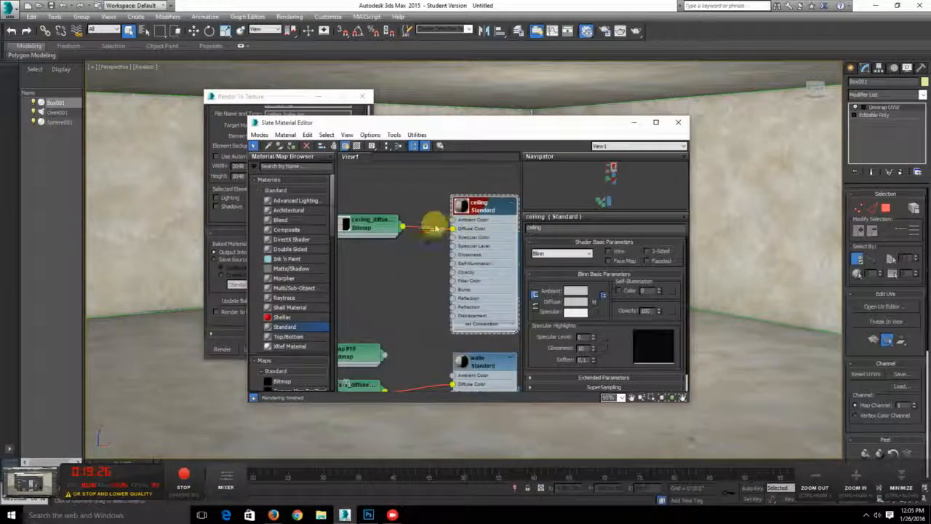
pyautogui.moveTo(411, 210); pyautogui.dragTo(403, 229)
pyautogui.doubleClick(403, 229)
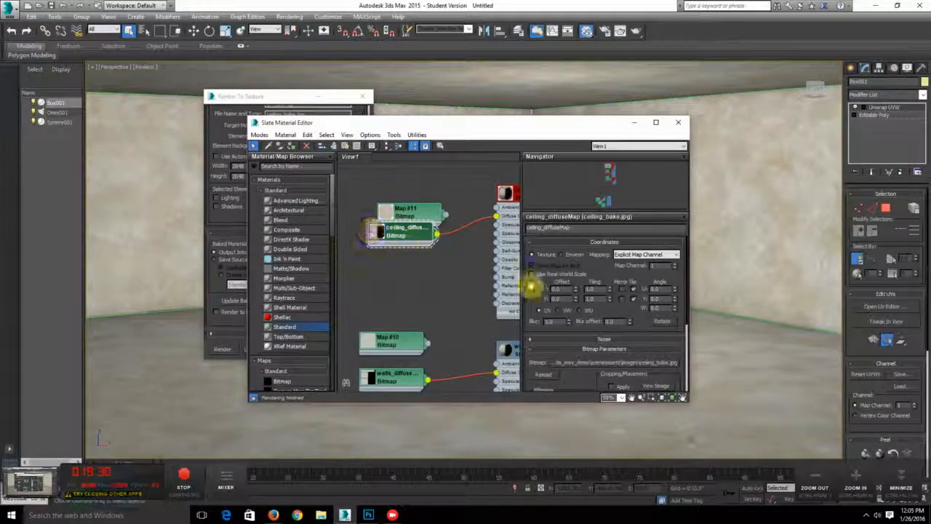
pyautogui.click(654, 385)
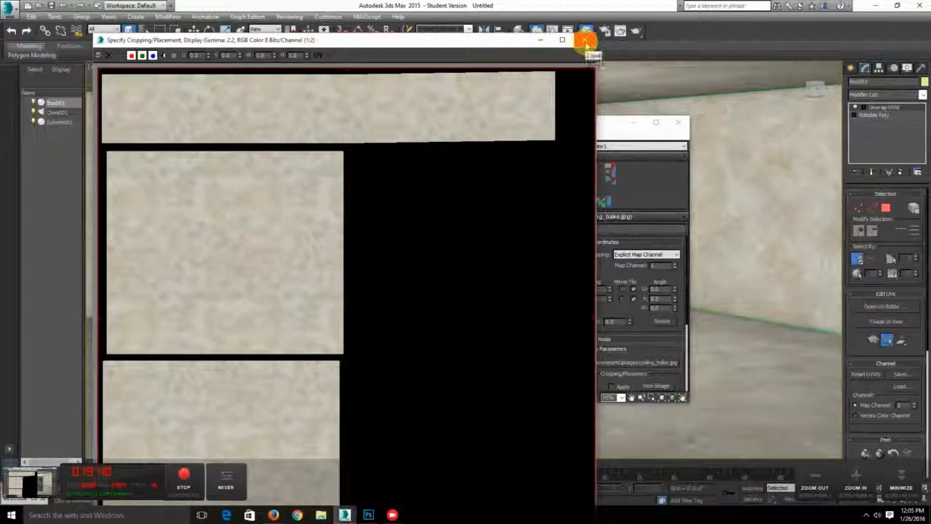
pyautogui.click(586, 40)
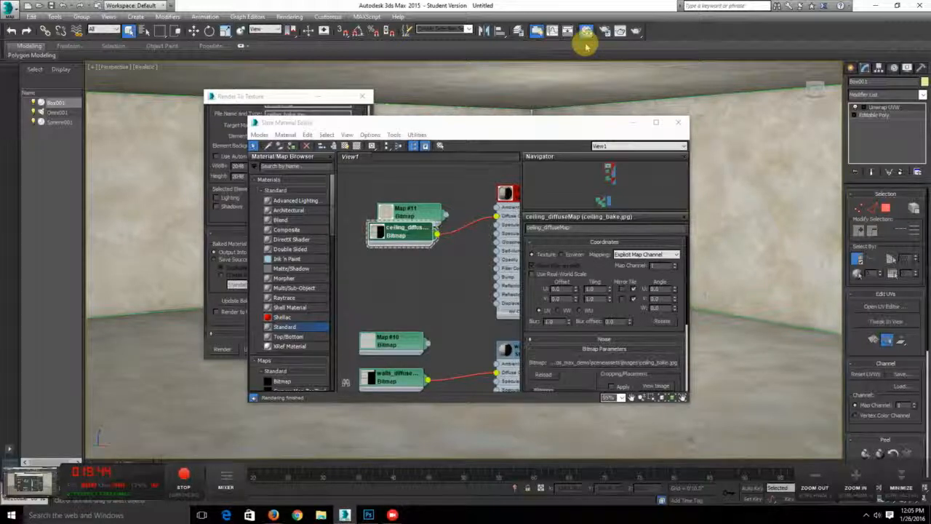
# Look over the baked ceiling, walls and floor material nodes, and switch to Photoshop
pyautogui.moveTo(498, 263); pyautogui.dragTo(415, 259, button='middle')
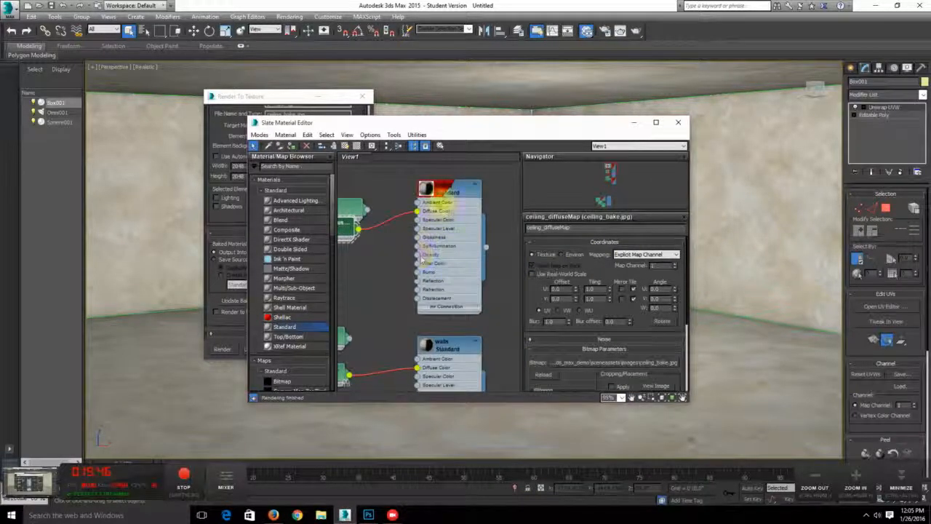
pyautogui.moveTo(461, 325); pyautogui.dragTo(458, 226, button='middle')
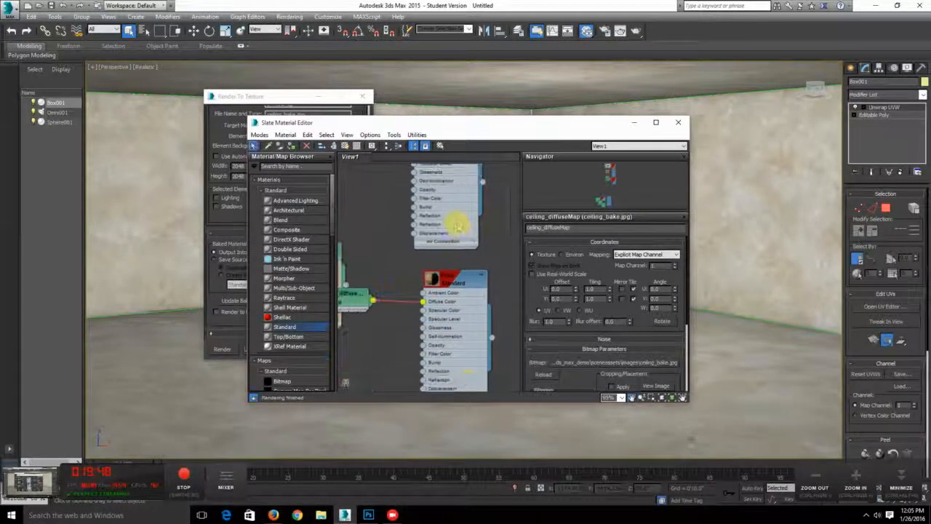
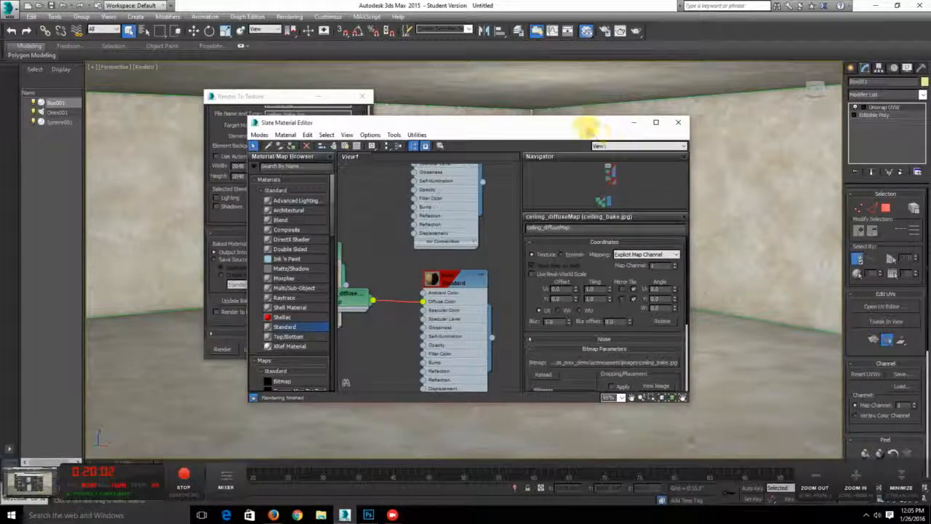
pyautogui.click(366, 513)
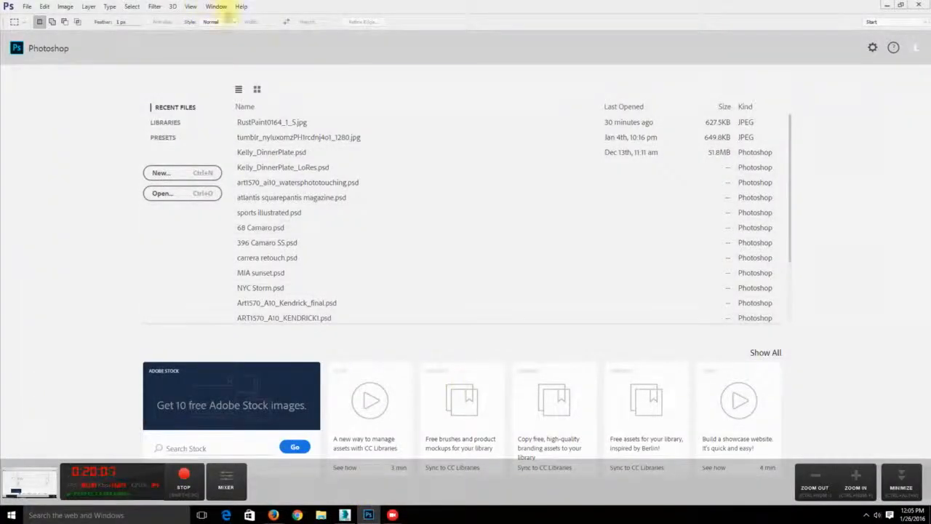
# Open the ceiling_bake, walls_bake and wood_bake images together from the sceneassets images folder
pyautogui.click(27, 6)
pyautogui.click(27, 6)
pyautogui.click(26, 6)
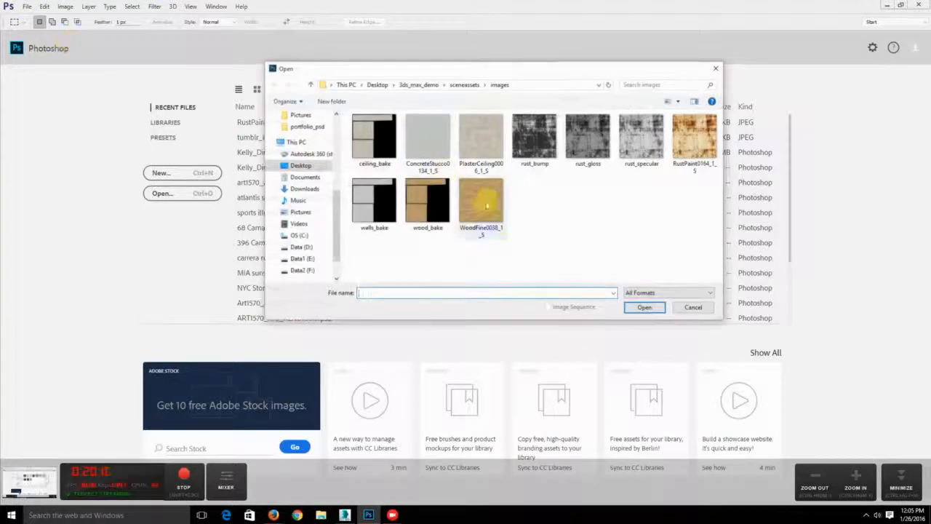
pyautogui.moveTo(426, 250); pyautogui.dragTo(371, 186)
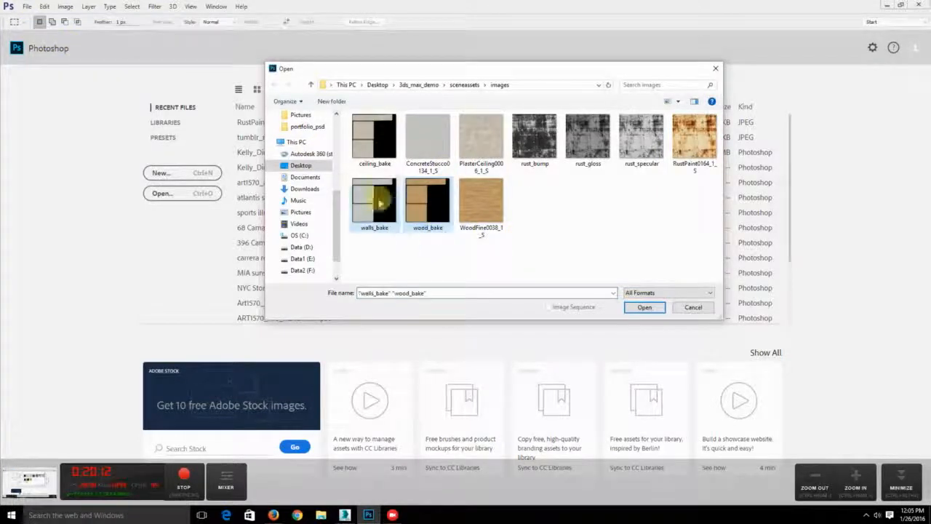
pyautogui.keyDown('ctrl'); pyautogui.click(373, 138); pyautogui.keyUp('ctrl')
pyautogui.click(644, 307)
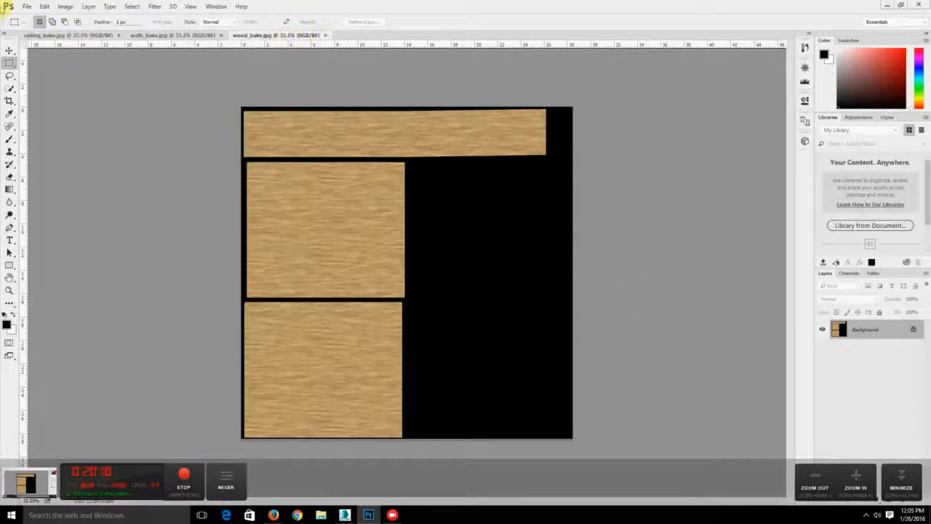
pyautogui.click(26, 6)
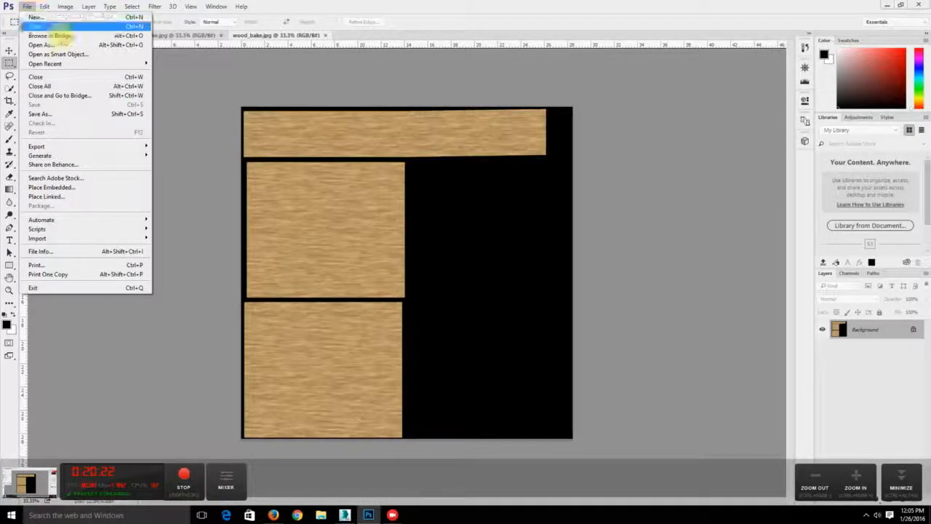
pyautogui.click(429, 9)
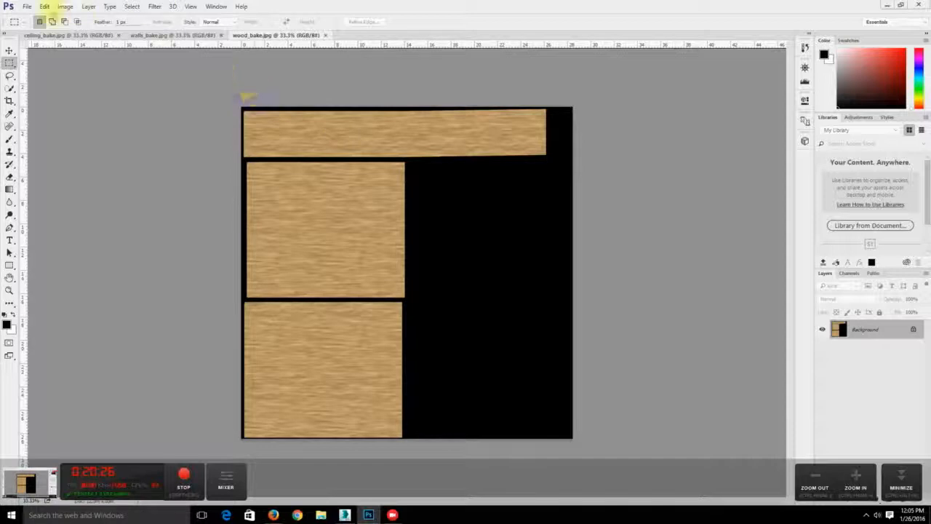
pyautogui.click(26, 6)
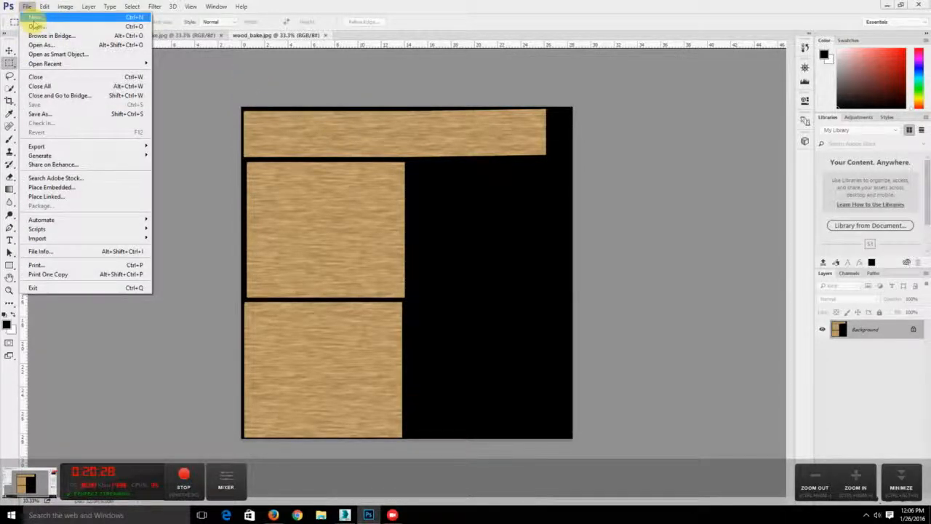
pyautogui.click(289, 7)
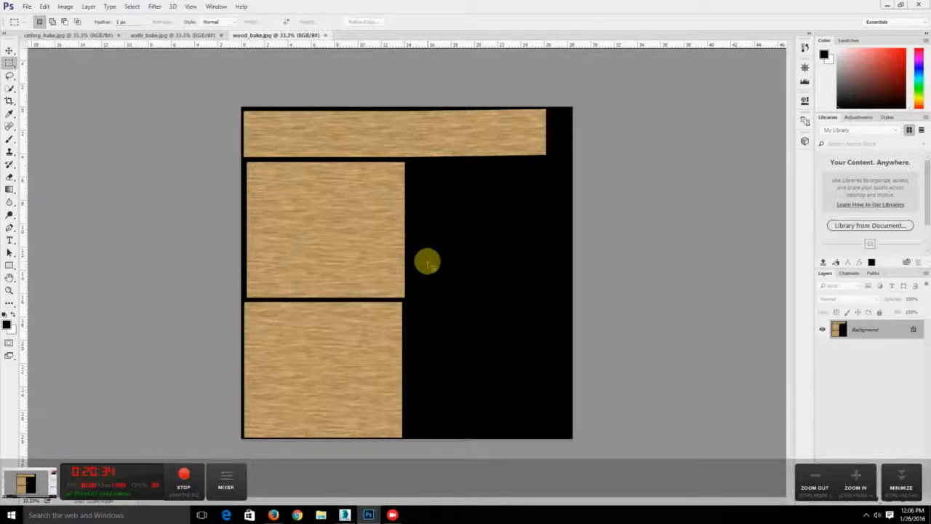
# Copy the entire wood_bake image and create a new 2048 x 2048 pixel RGB document at 72 pixels/inch with a white background
pyautogui.hotkey('ctrl', 'a')
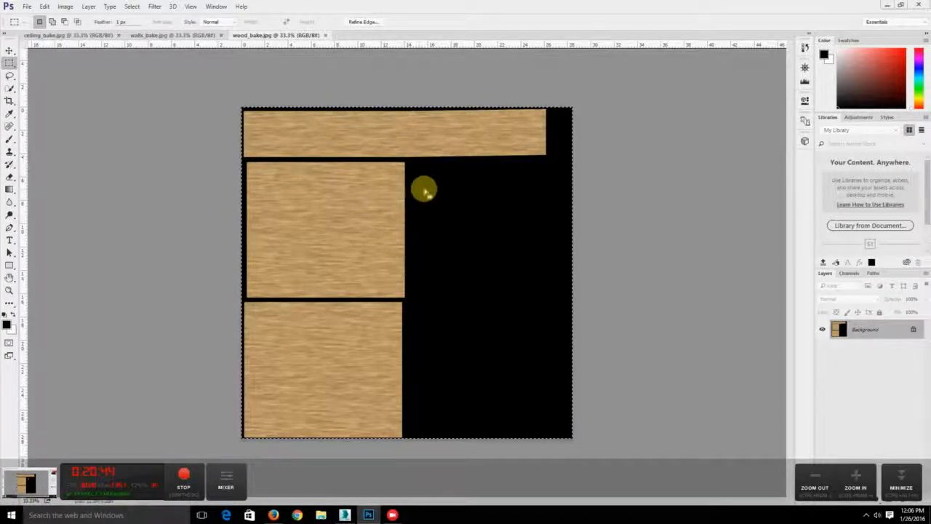
pyautogui.click(27, 6)
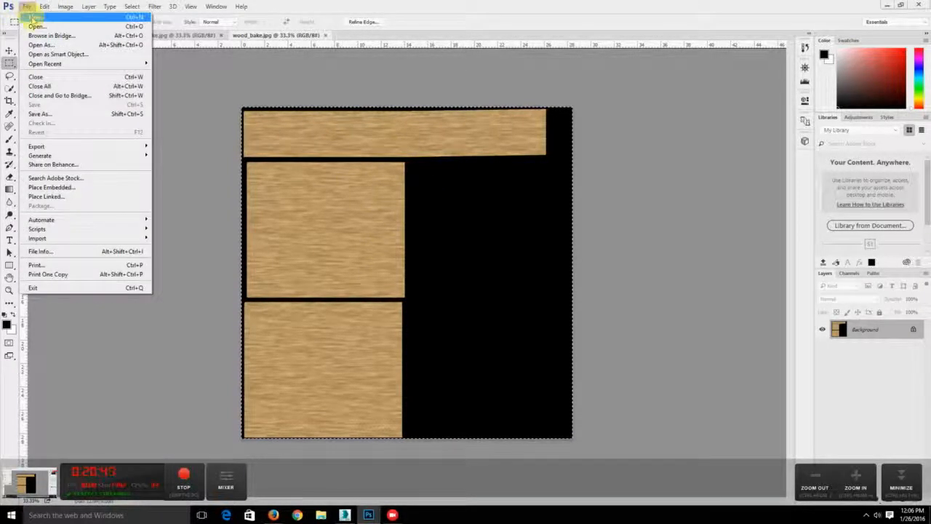
pyautogui.click(35, 17)
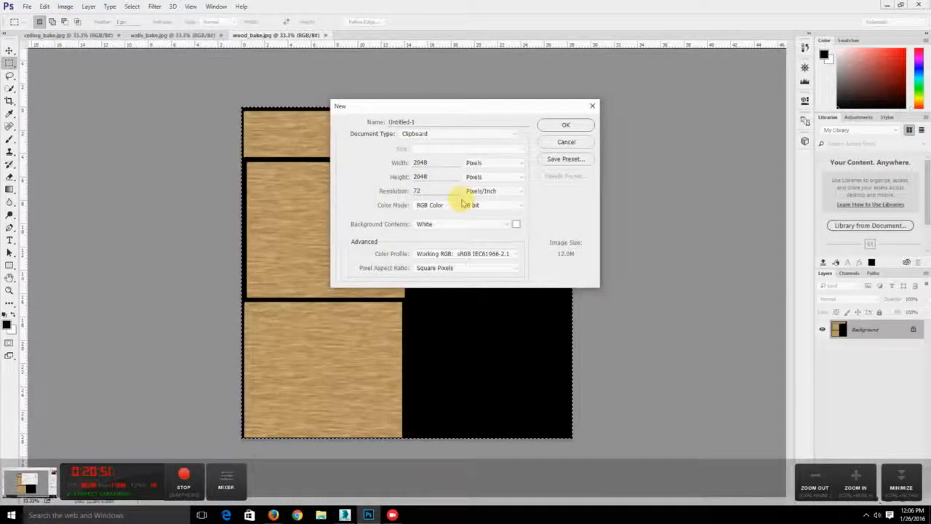
pyautogui.click(567, 126)
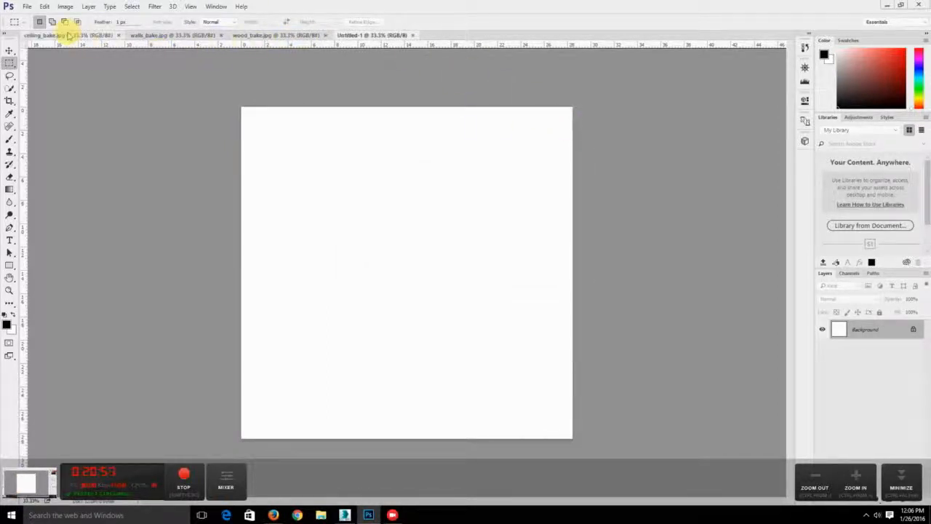
# Look through the open wood_bake, walls_bake and ceiling_bake images and return to the blank document
pyautogui.click(256, 36)
pyautogui.hotkey('ctrl', 'a')
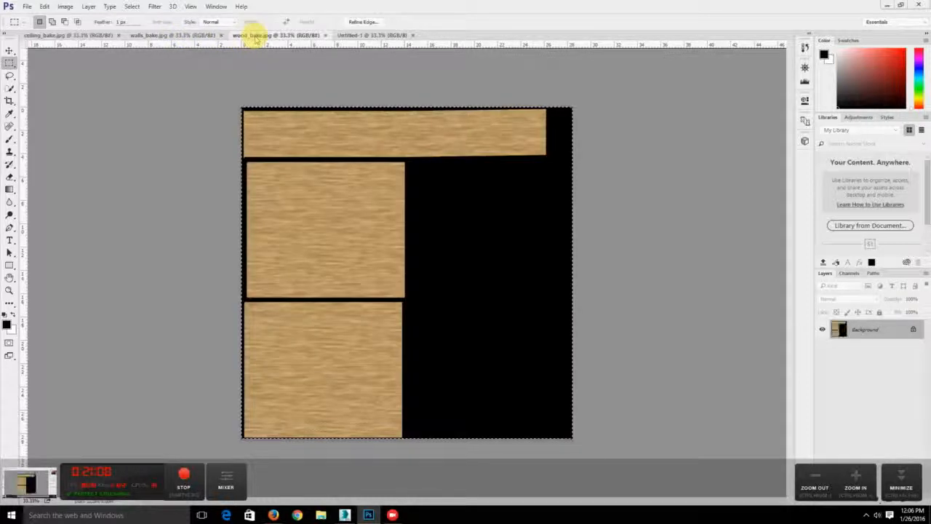
pyautogui.click(178, 36)
pyautogui.doubleClick(80, 41)
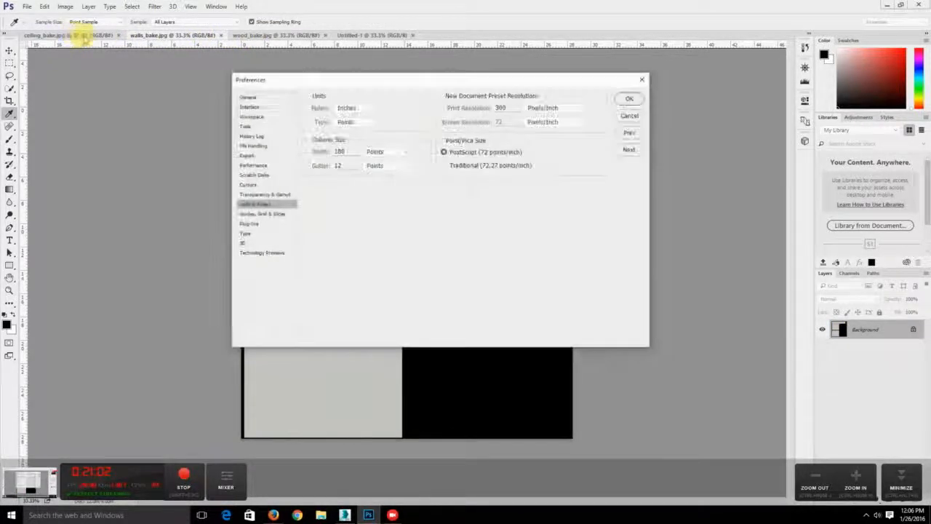
pyautogui.click(626, 116)
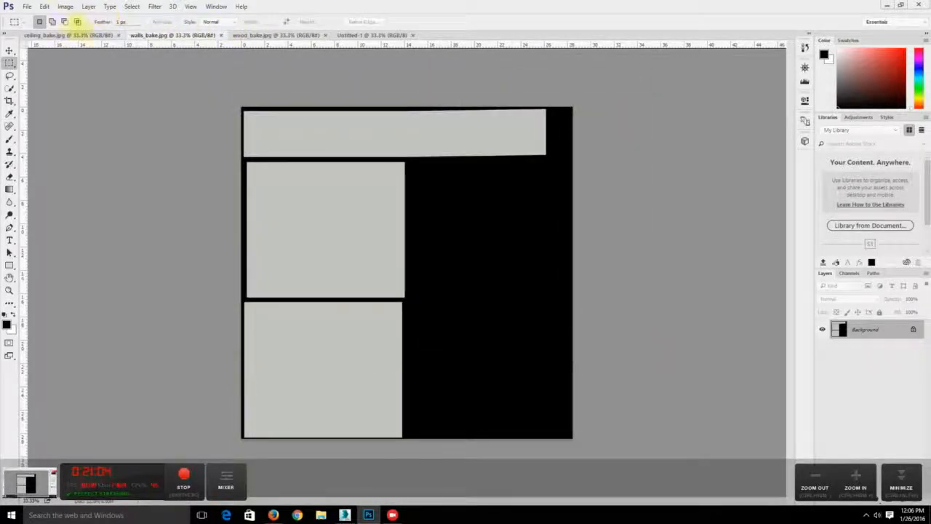
pyautogui.click(72, 34)
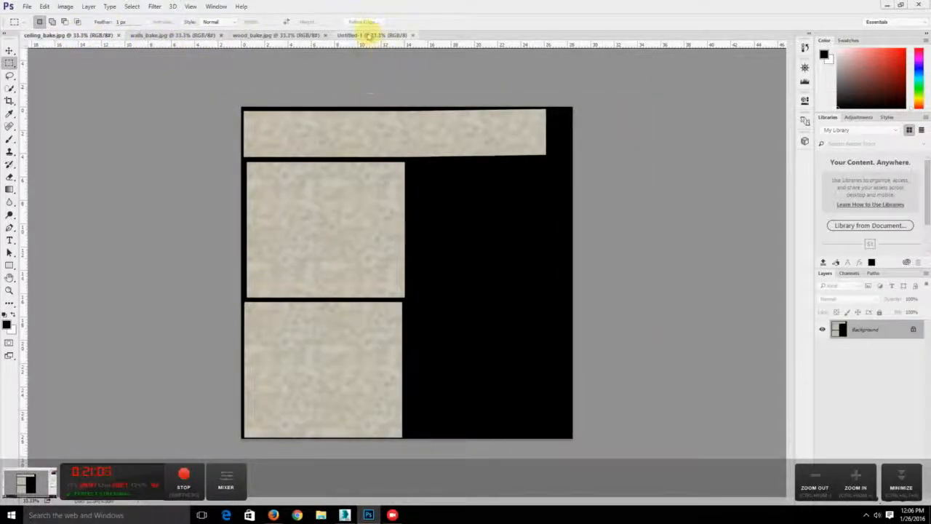
pyautogui.click(369, 35)
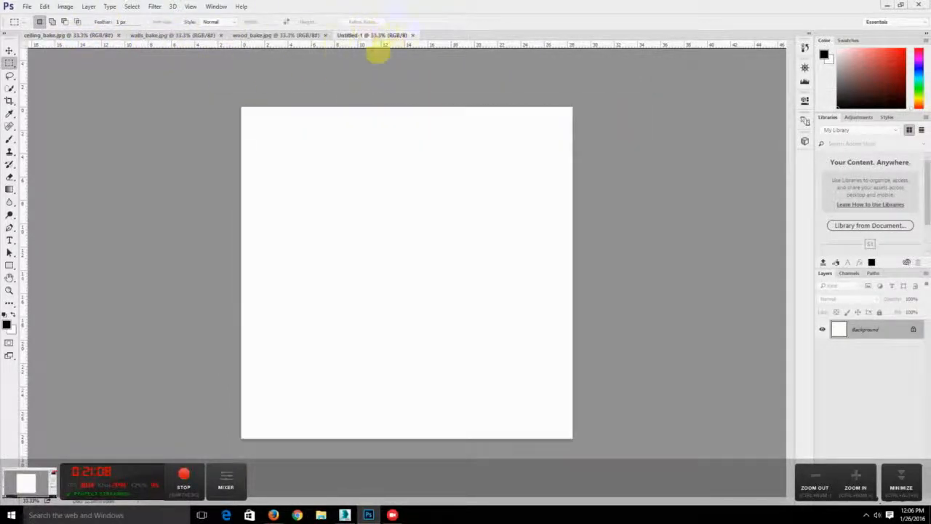
# Copy the entire ceiling_bake image and paste it into the blank document as a new layer
pyautogui.click(91, 35)
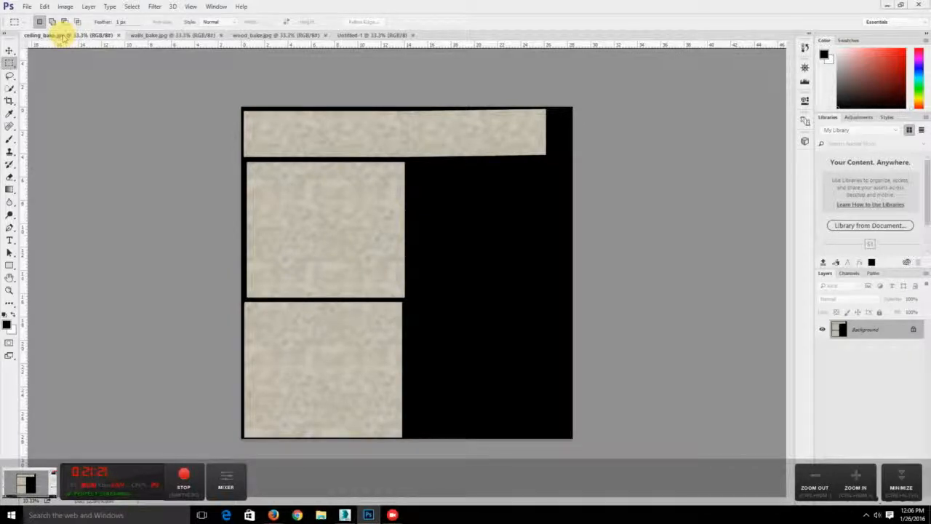
pyautogui.hotkey('ctrl', 'a')
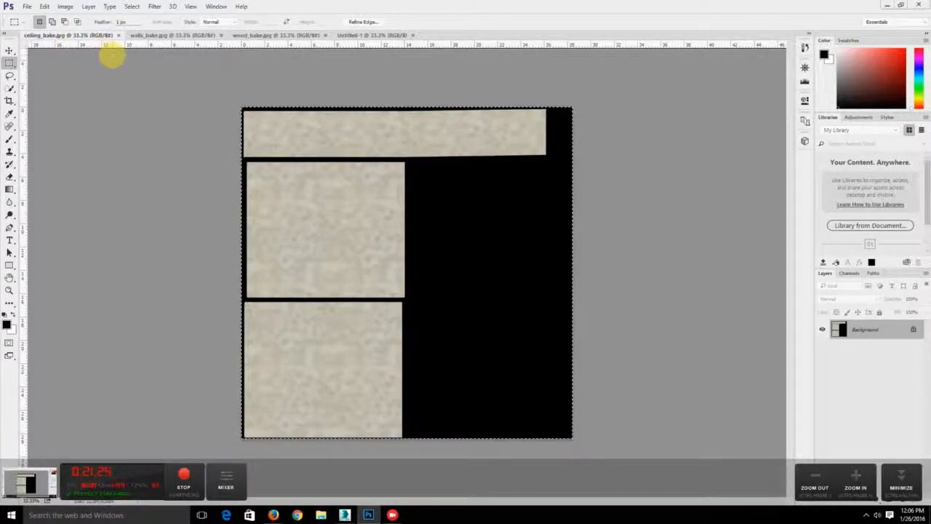
pyautogui.click(375, 35)
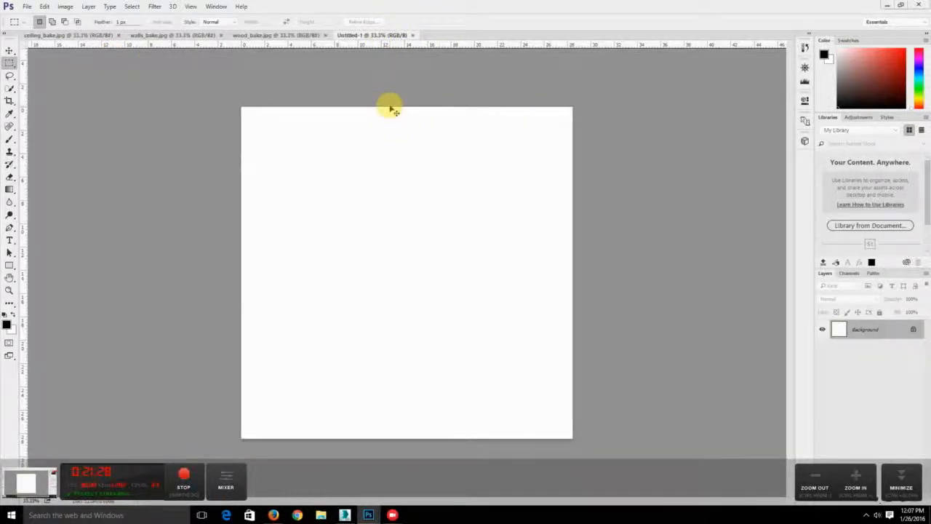
pyautogui.click(45, 7)
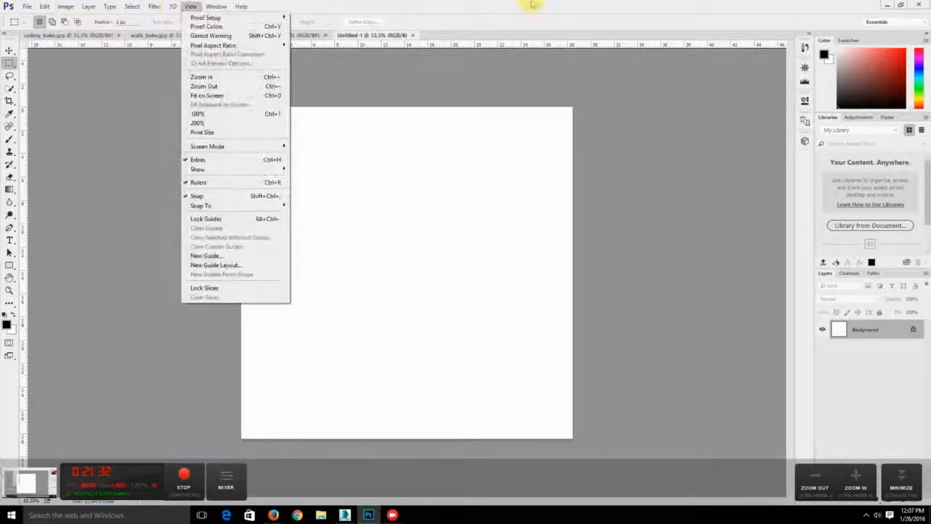
pyautogui.click(530, 10)
pyautogui.hotkey('ctrl', 'v')
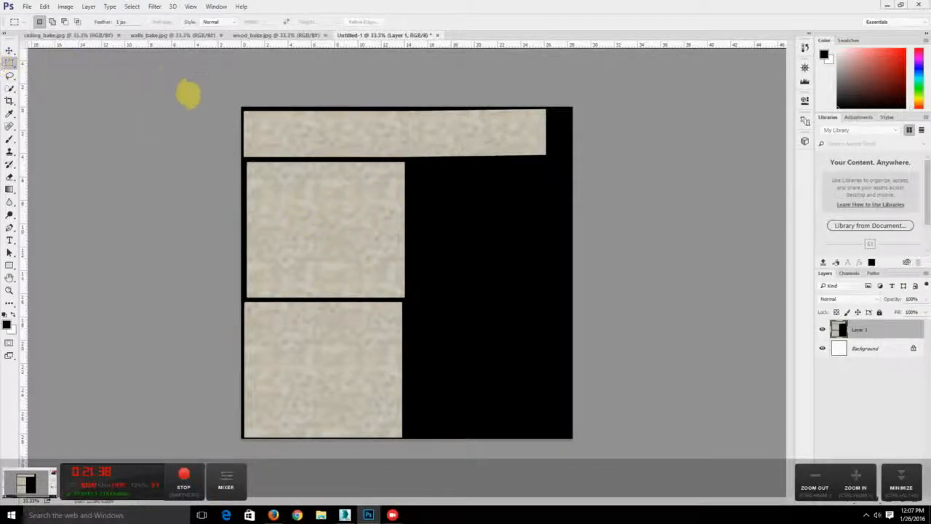
# Delete the upper strip and the lower section of the pasted ceiling layer, keeping only the band with the middle panel
pyautogui.moveTo(204, 88); pyautogui.dragTo(588, 160)
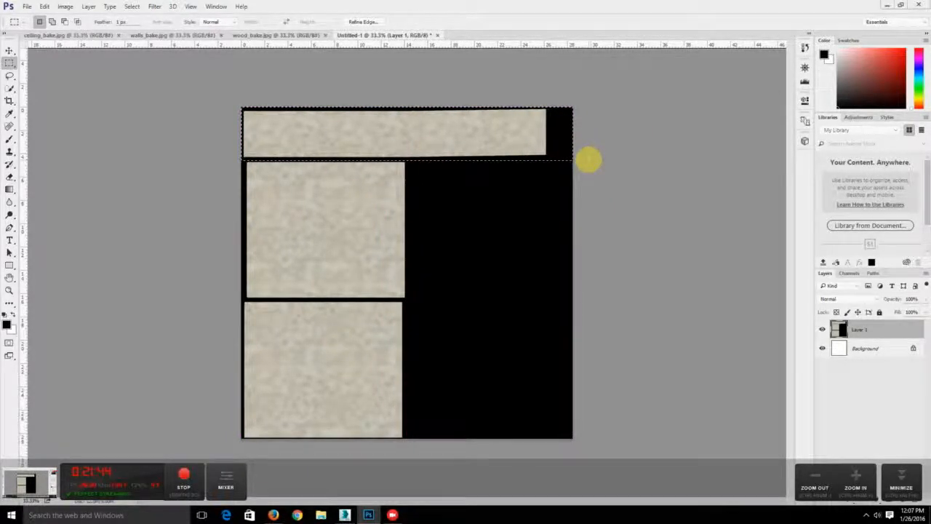
pyautogui.press('Delete')
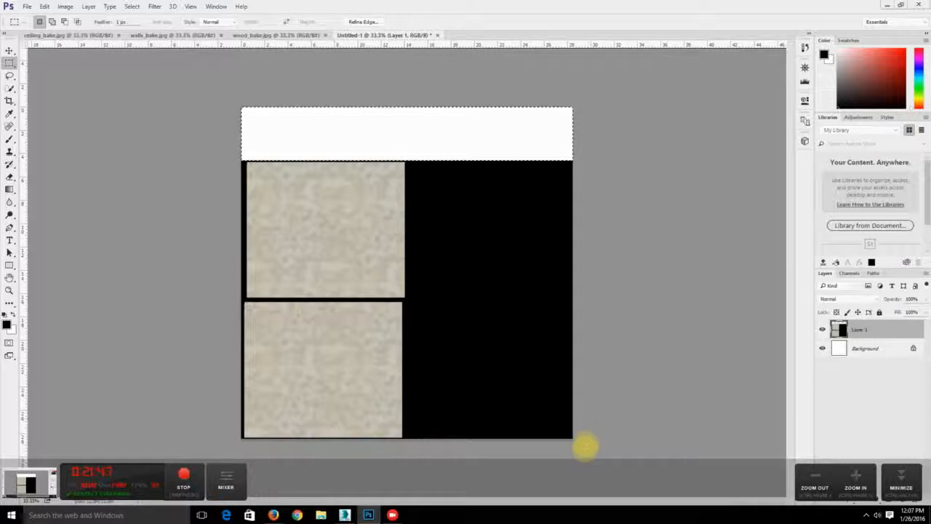
pyautogui.moveTo(587, 445); pyautogui.dragTo(186, 298)
pyautogui.press('Delete')
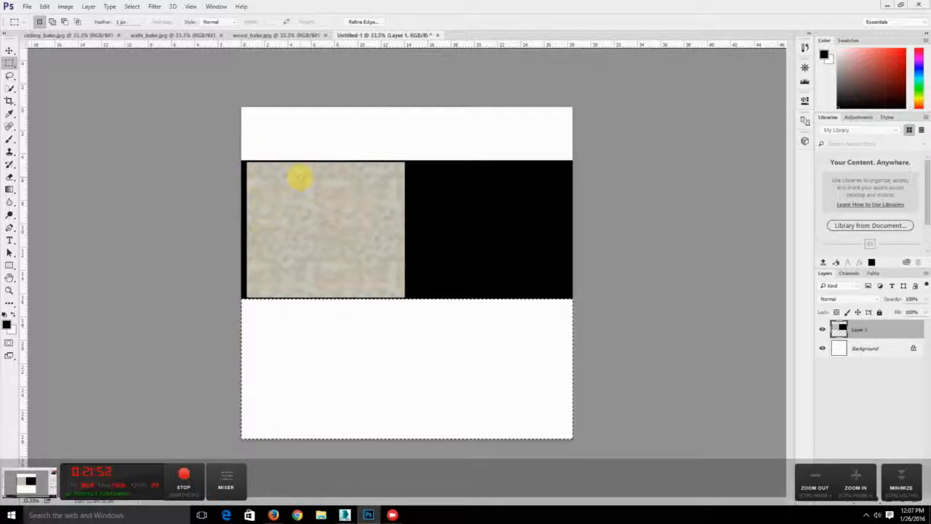
# Paste the entire walls_bake image as a new layer in the combined document and delete everything below its upper strip
pyautogui.click(169, 35)
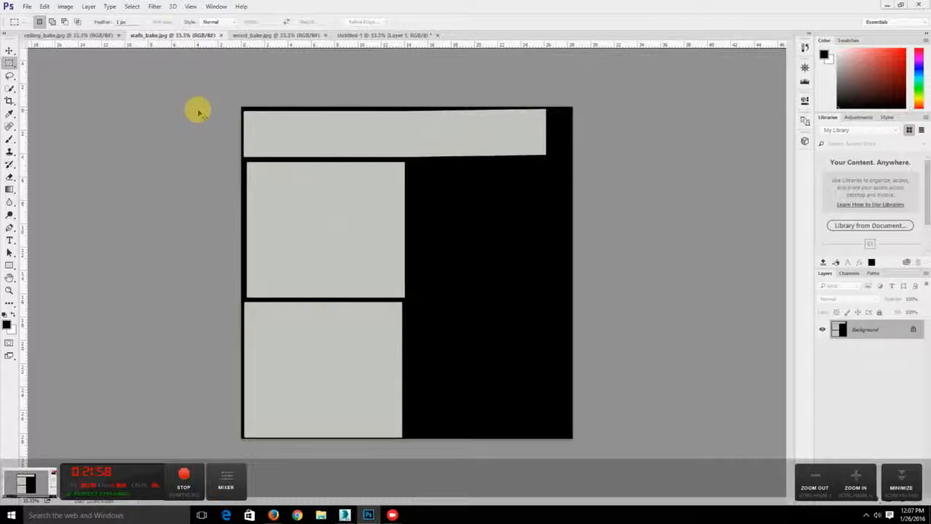
pyautogui.click(365, 35)
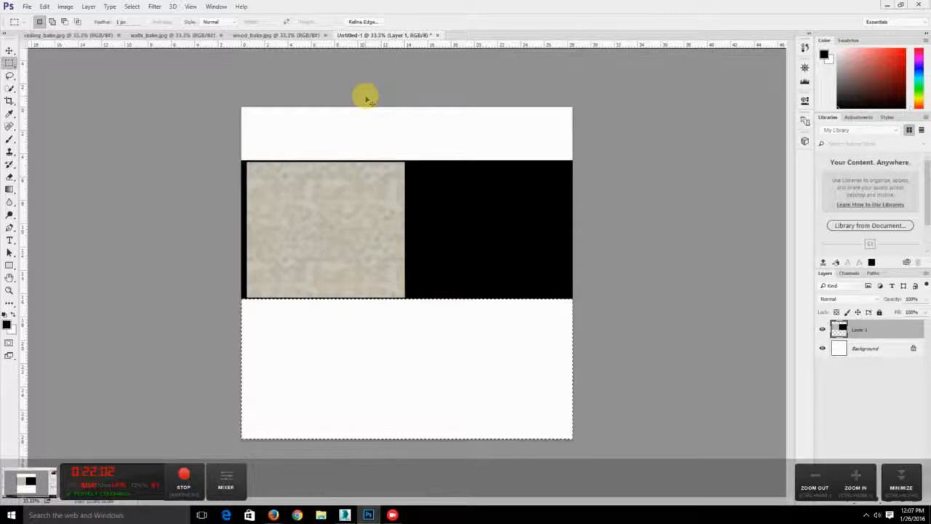
pyautogui.hotkey('ctrl', 'v')
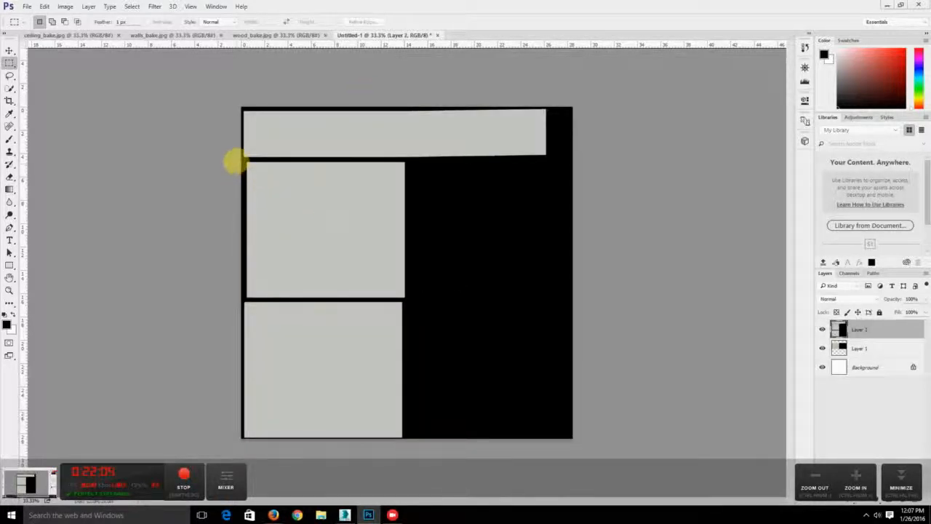
pyautogui.moveTo(237, 161); pyautogui.dragTo(593, 474)
pyautogui.press('Delete')
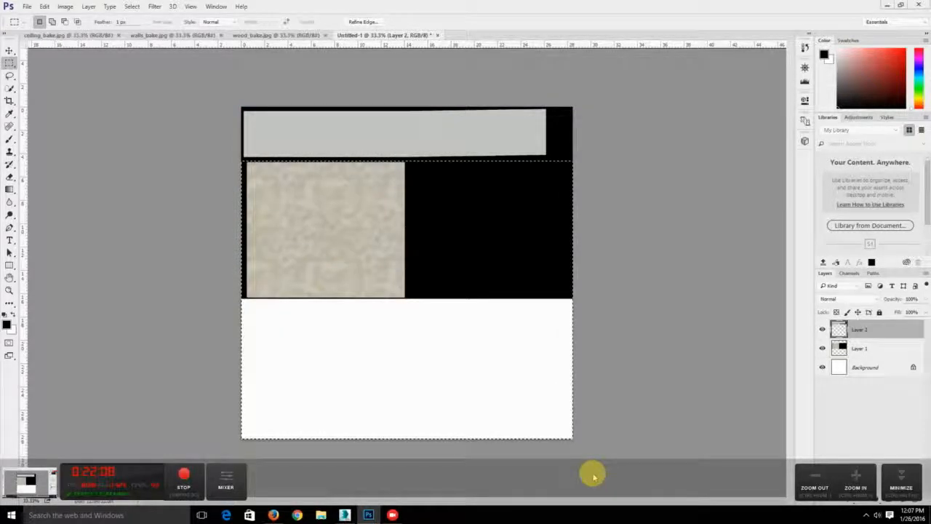
pyautogui.hotkey('ctrl', 'd')
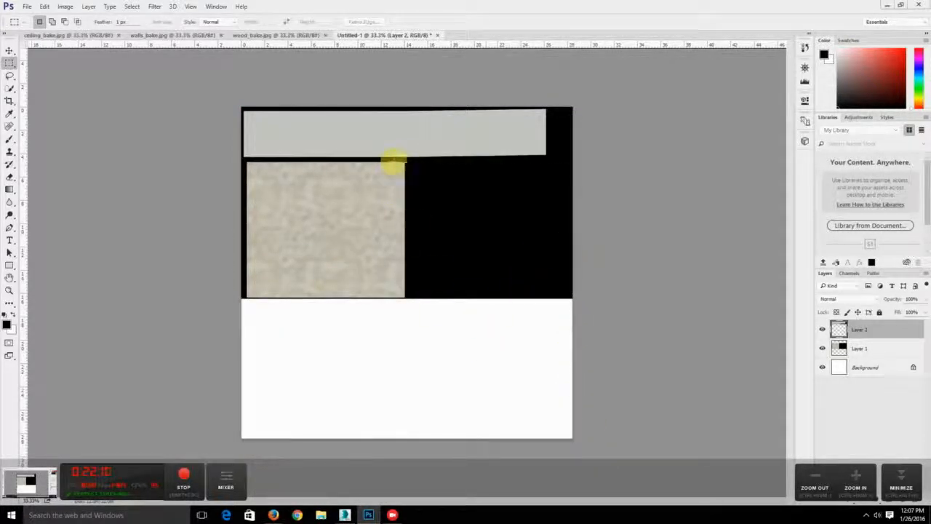
# Paste the entire wood_bake image as a new layer in the combined document and delete everything above its lowest panel
pyautogui.click(245, 37)
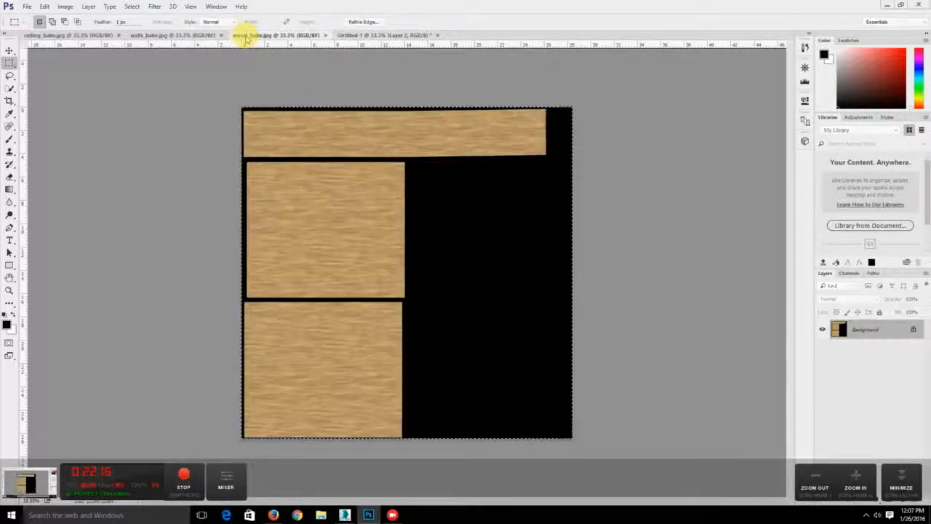
pyautogui.hotkey('ctrl', 'a')
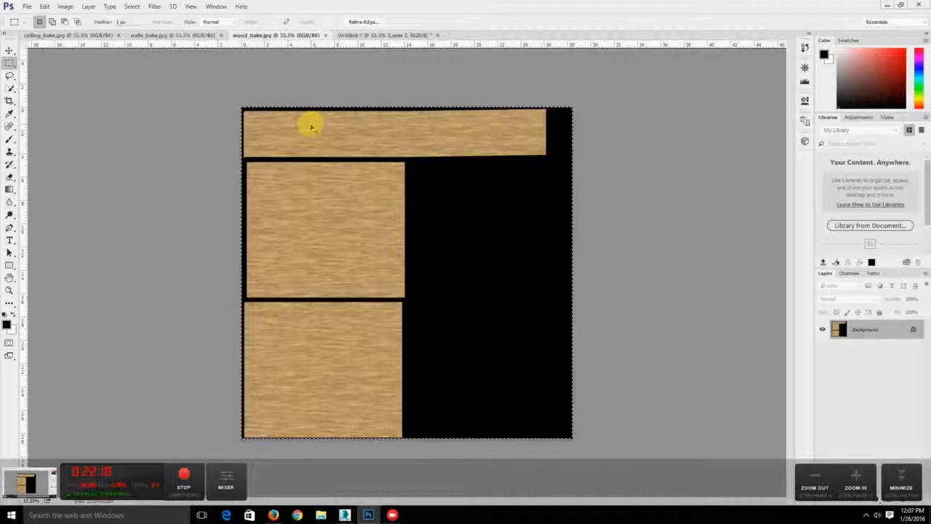
pyautogui.click(371, 35)
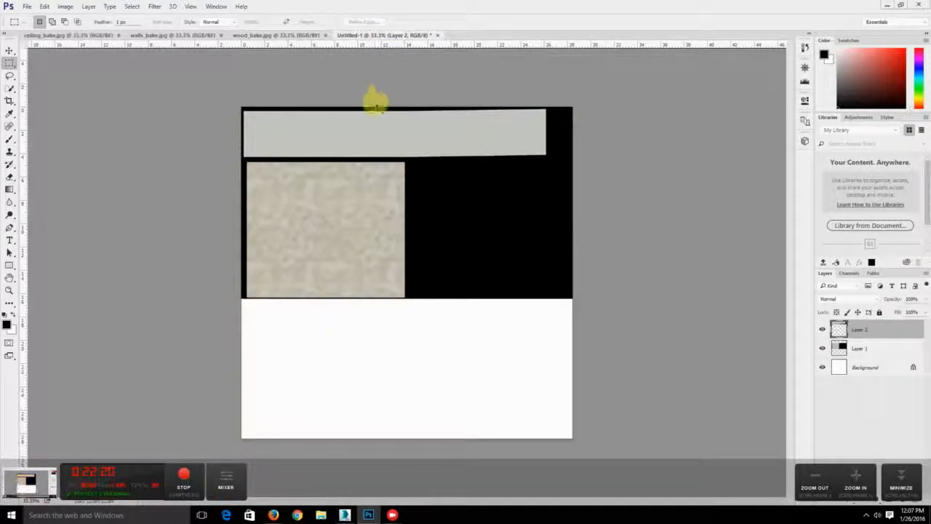
pyautogui.hotkey('ctrl', 'v')
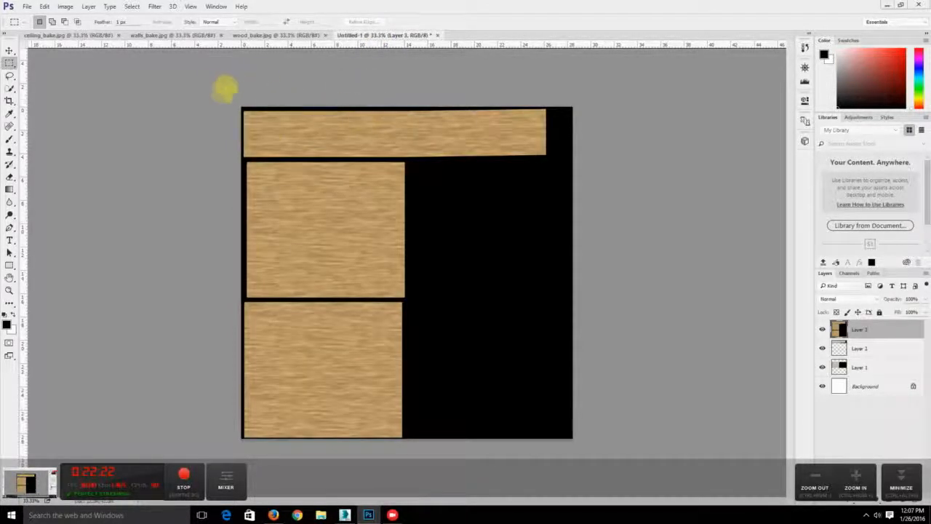
pyautogui.moveTo(242, 108); pyautogui.dragTo(586, 299)
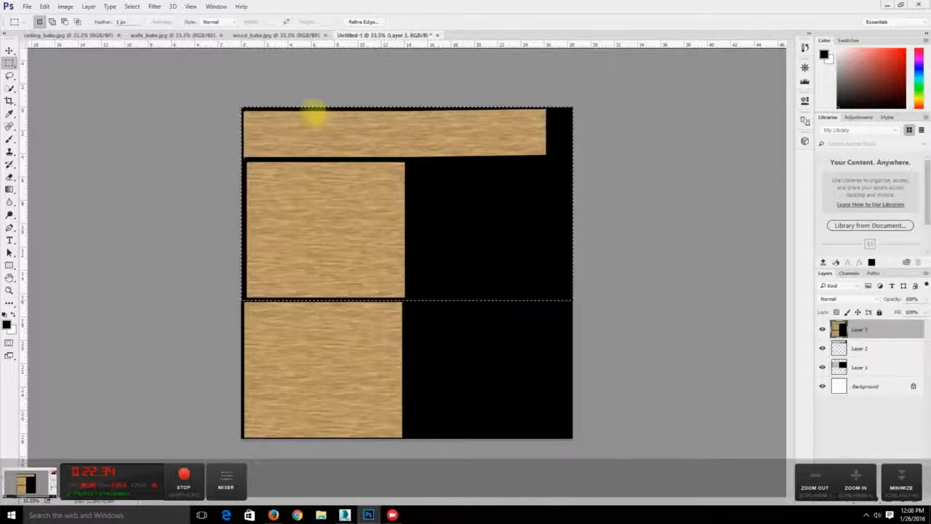
pyautogui.moveTo(234, 91); pyautogui.dragTo(567, 300)
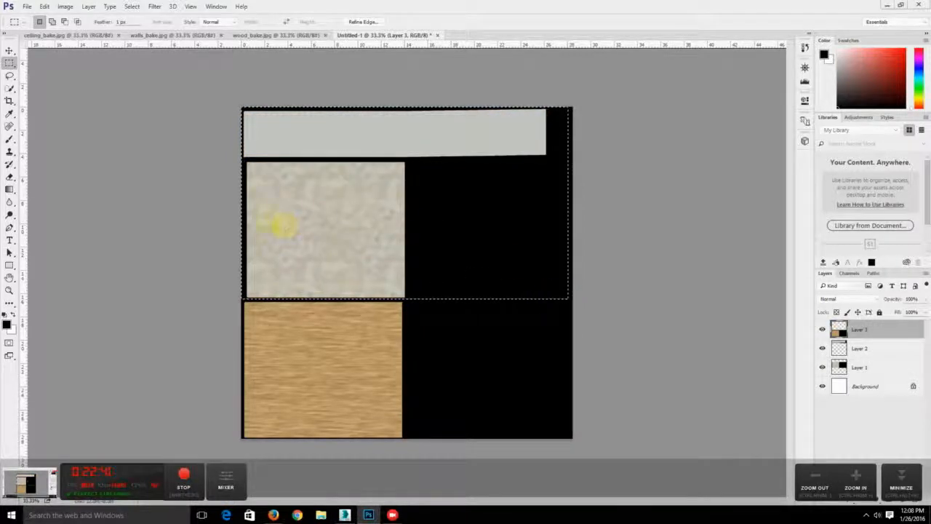
# Clear the selection and save the combined document as room_diffuse in Photoshop format in the images folder, keeping maximized compatibility
pyautogui.click(185, 228)
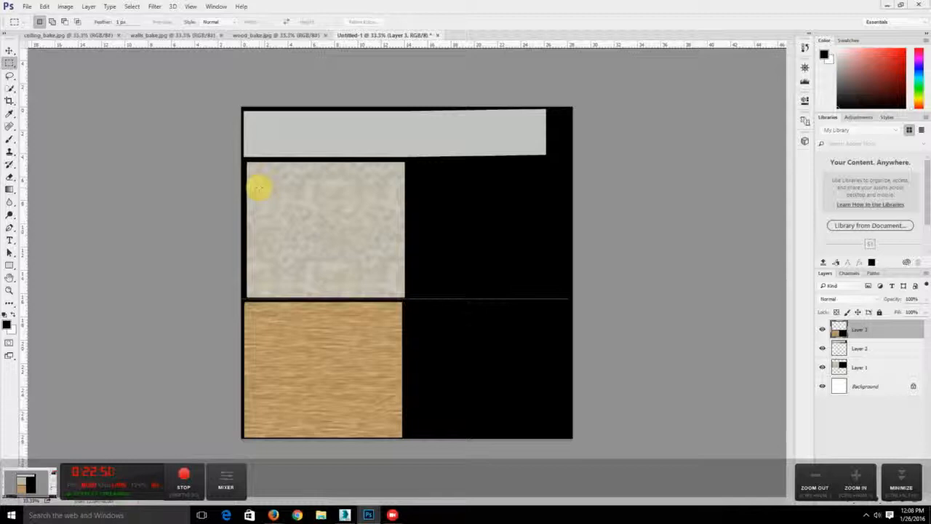
pyautogui.click(26, 6)
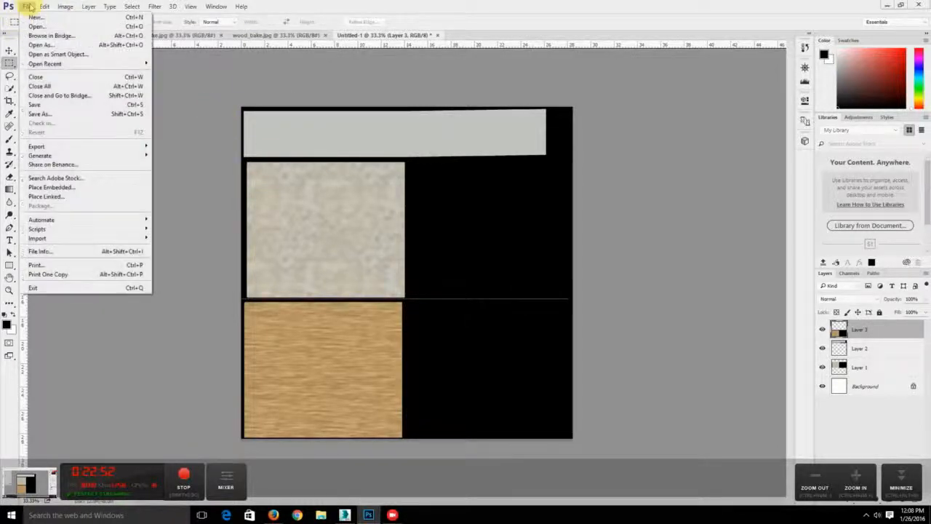
pyautogui.click(73, 113)
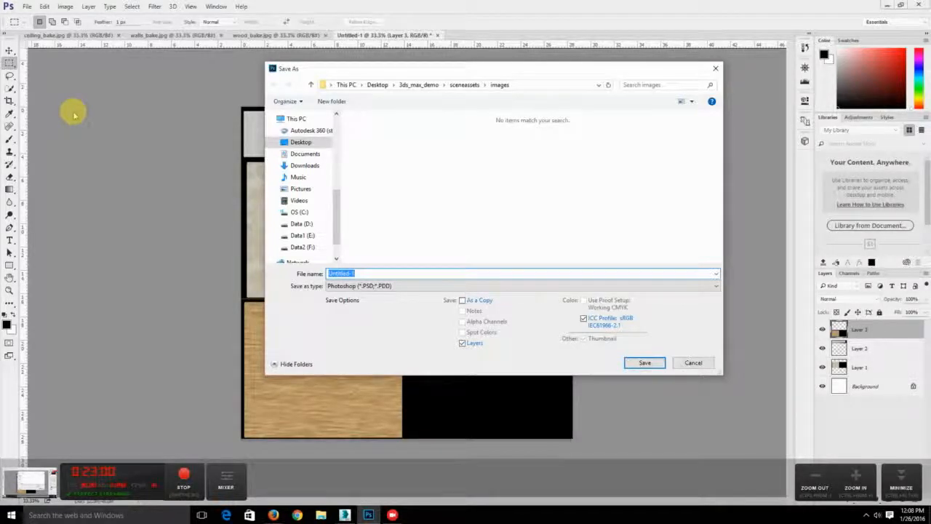
pyautogui.write('room_diffuse')
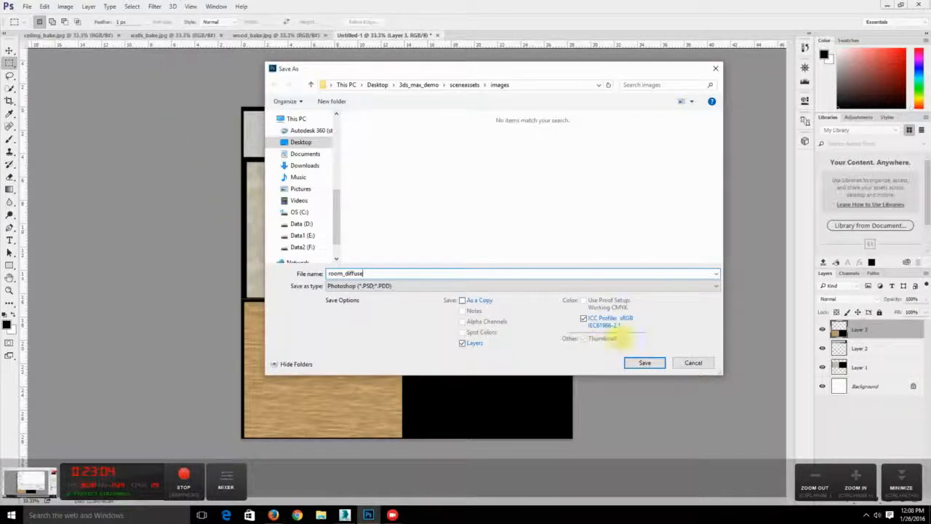
pyautogui.click(644, 363)
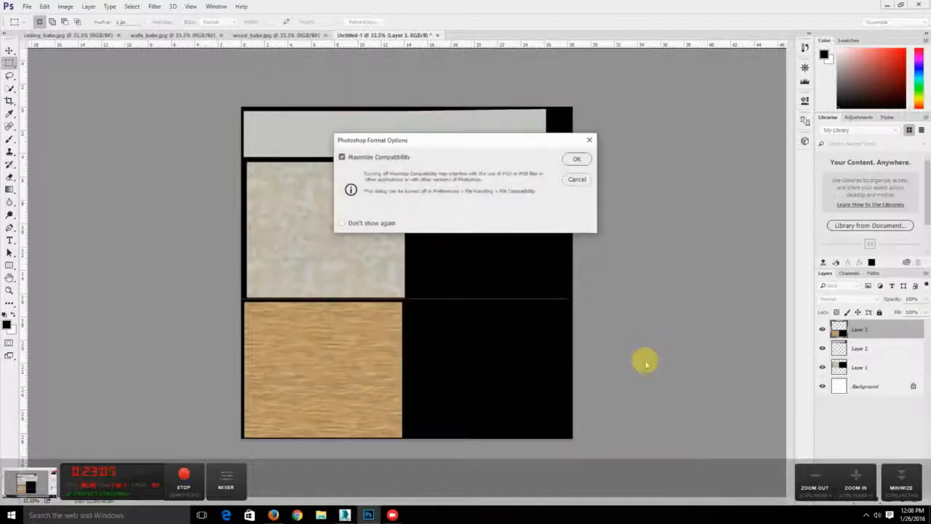
pyautogui.click(576, 160)
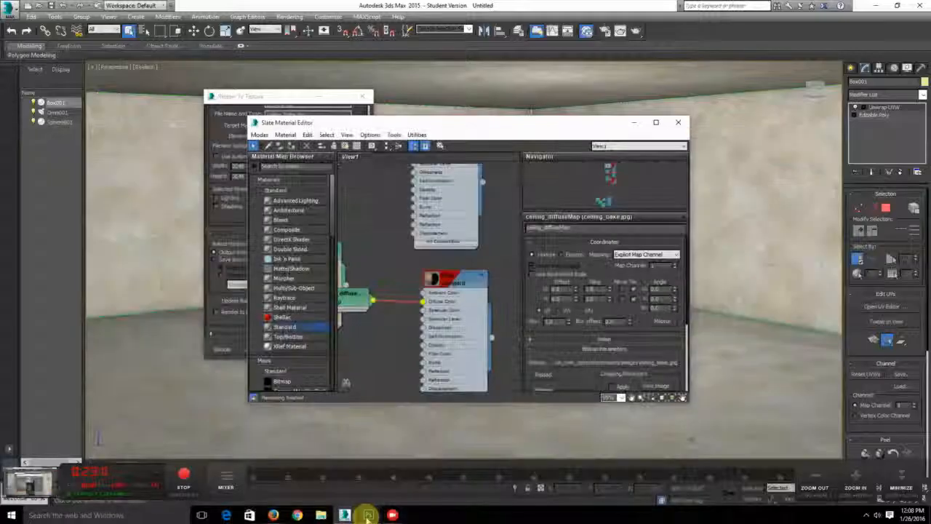
# Switch to 3ds Max and add a new Standard material in an empty area of the Slate Material Editor, opening its parameters
pyautogui.click(347, 514)
pyautogui.scroll(-6, 410, 266)
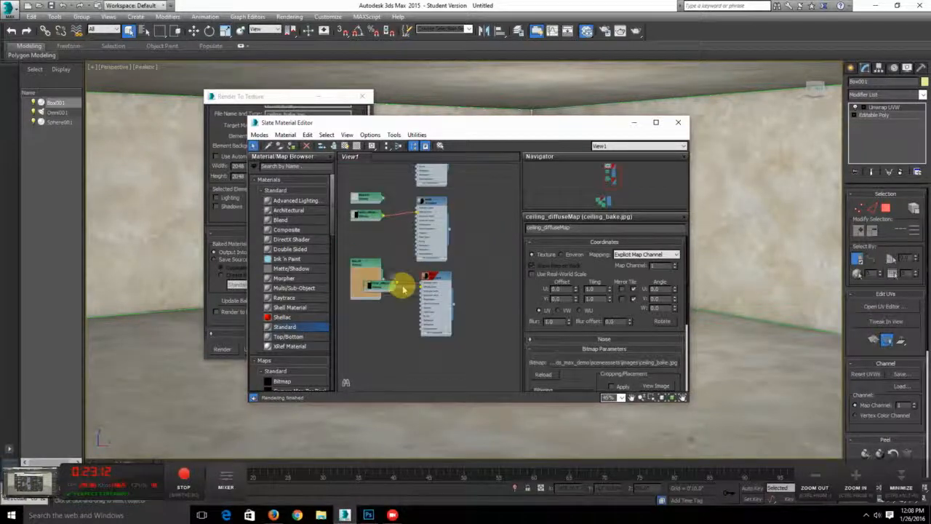
pyautogui.scroll(2, 435, 244)
pyautogui.scroll(2, 425, 263)
pyautogui.moveTo(381, 265); pyautogui.dragTo(426, 231, button='middle')
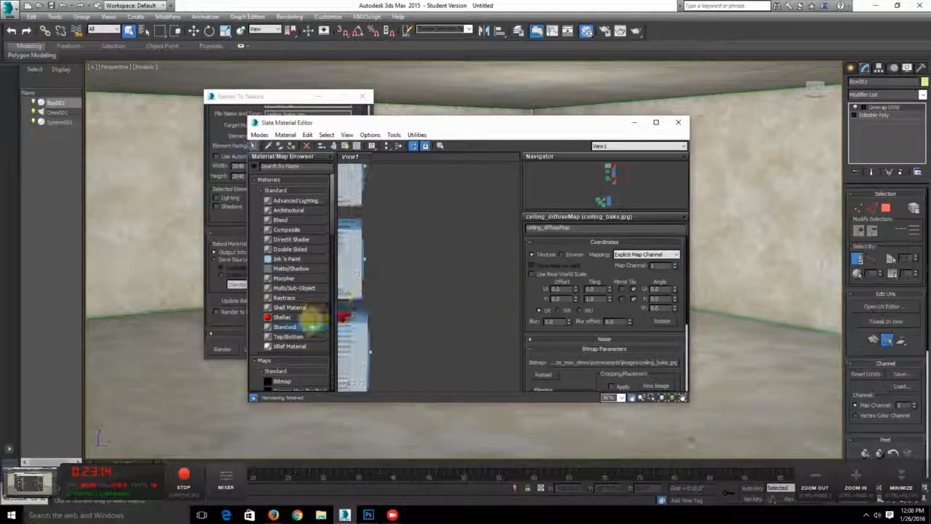
pyautogui.moveTo(294, 326); pyautogui.dragTo(466, 240)
pyautogui.doubleClick(464, 244)
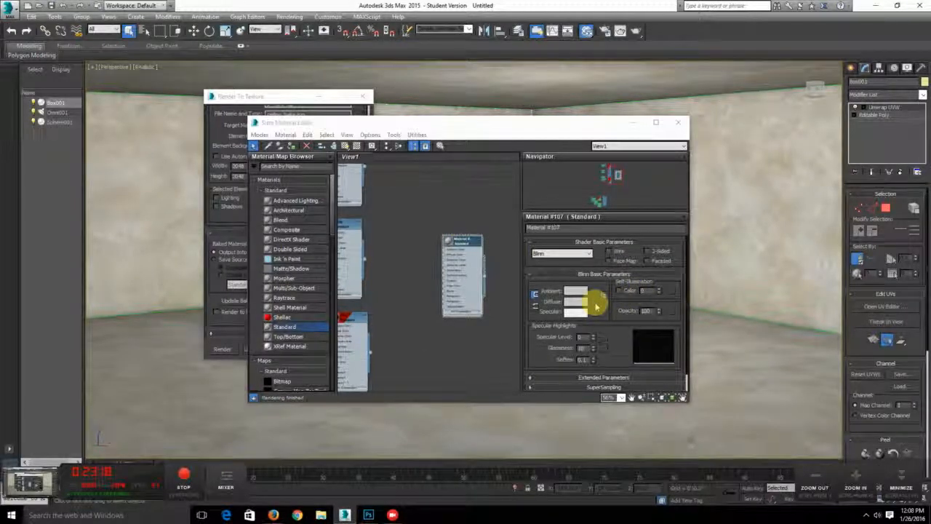
# Load room_diffuse.psd as a Bitmap in the new material's diffuse channel, using collapsed layers
pyautogui.click(597, 306)
pyautogui.doubleClick(386, 146)
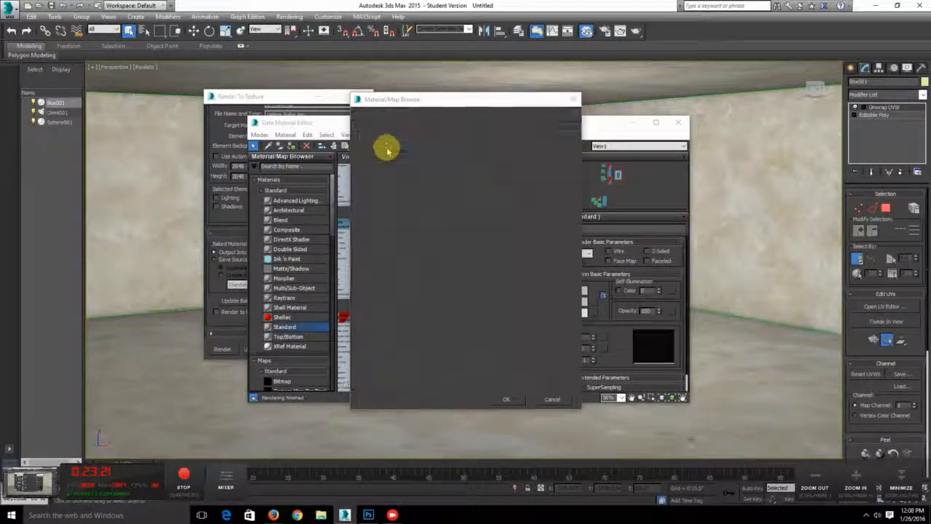
pyautogui.click(238, 77)
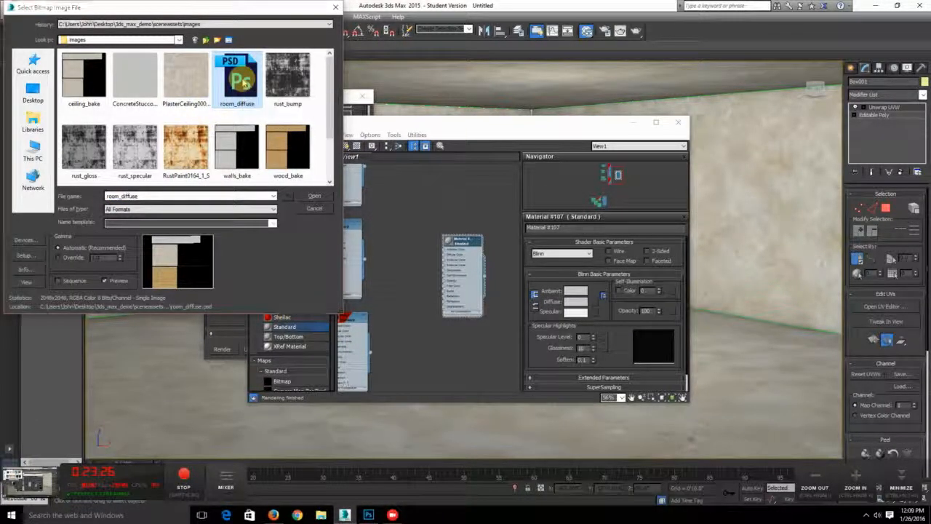
pyautogui.doubleClick(240, 78)
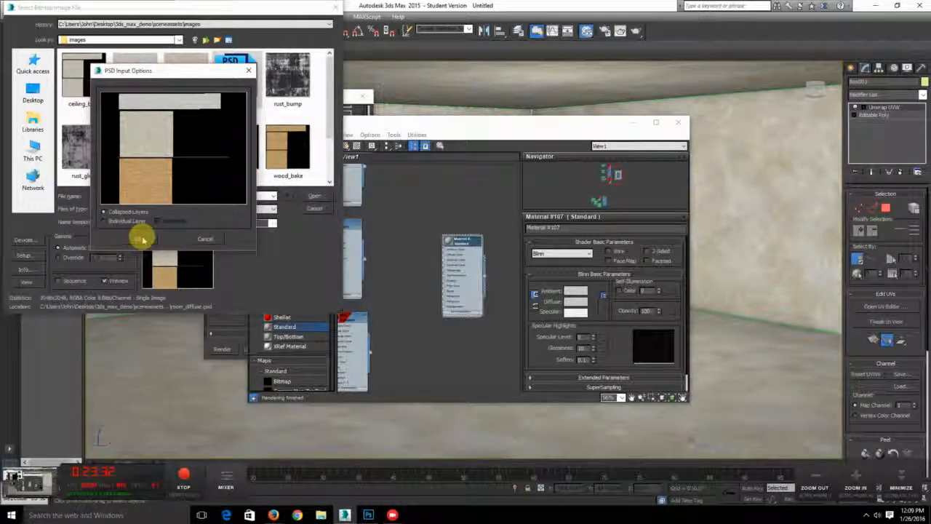
pyautogui.click(143, 238)
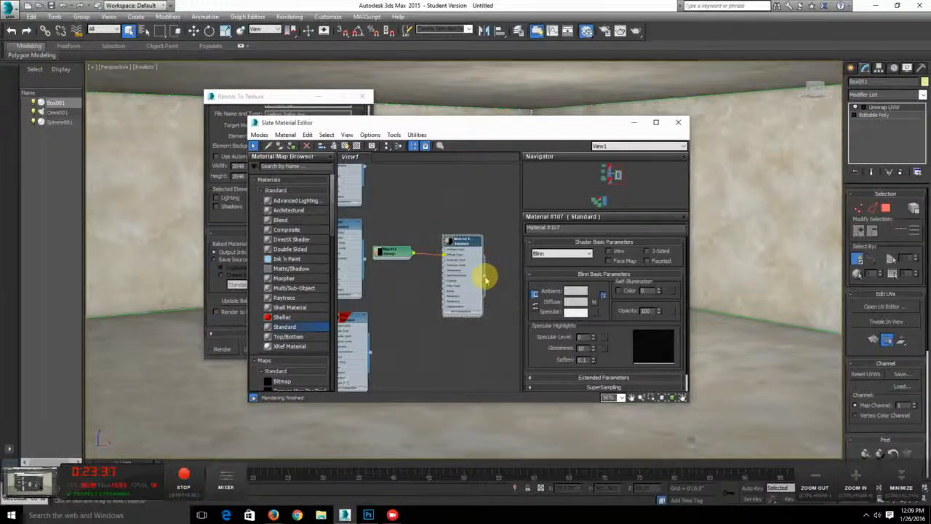
# Assign the new material to the room box, display it shaded in the viewport and minimize the material editor
pyautogui.moveTo(484, 274); pyautogui.dragTo(754, 242)
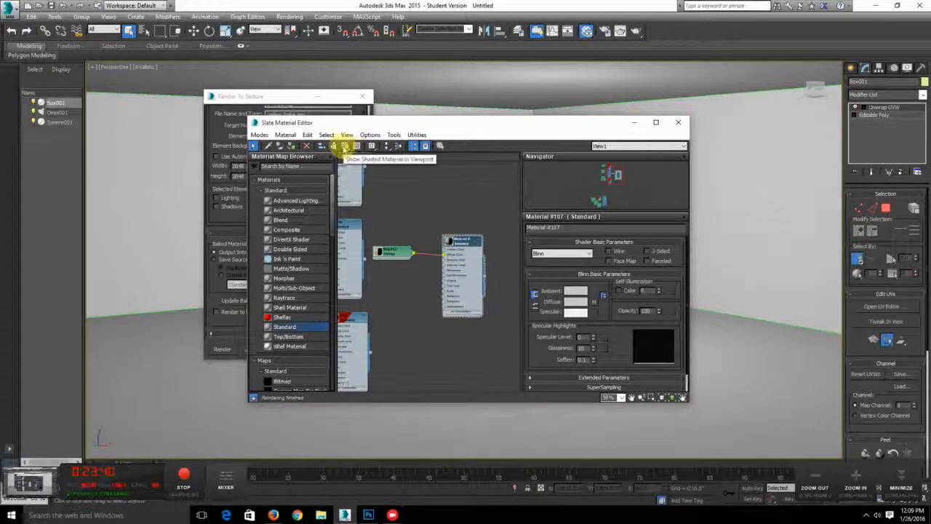
pyautogui.click(345, 146)
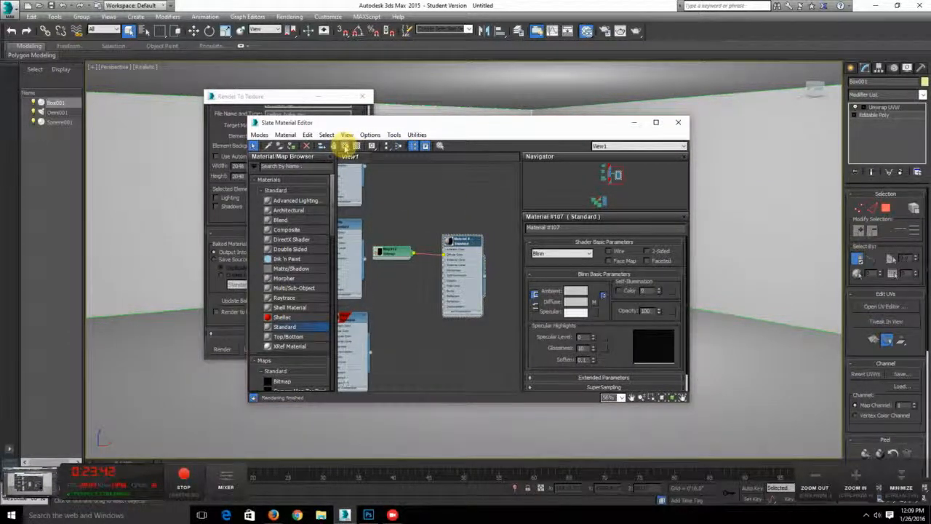
pyautogui.click(634, 123)
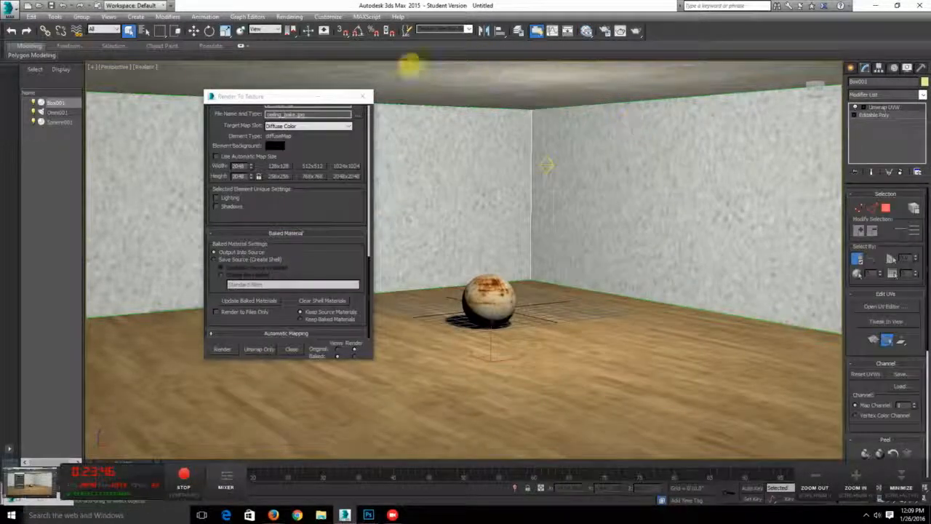
# Close the Render To Texture dialog, render the perspective view to check the combined texture, and close the render window
pyautogui.click(362, 96)
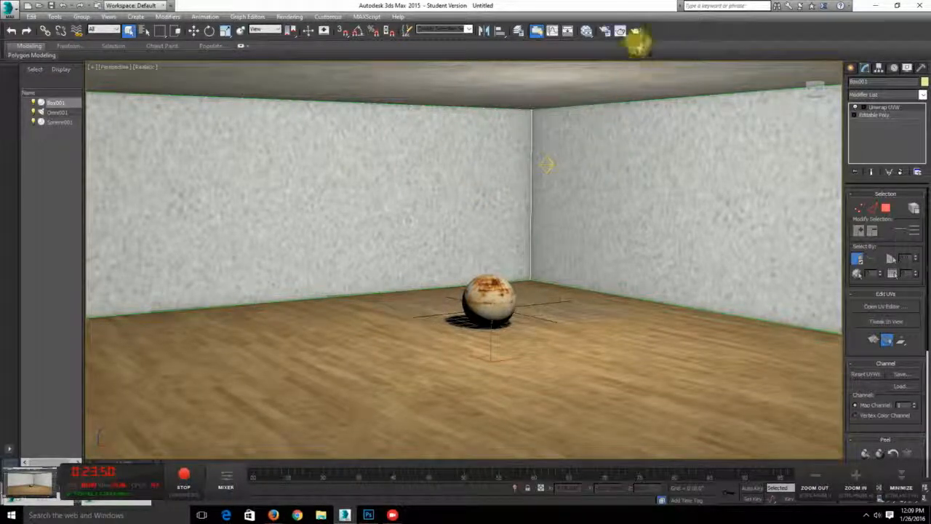
pyautogui.click(637, 30)
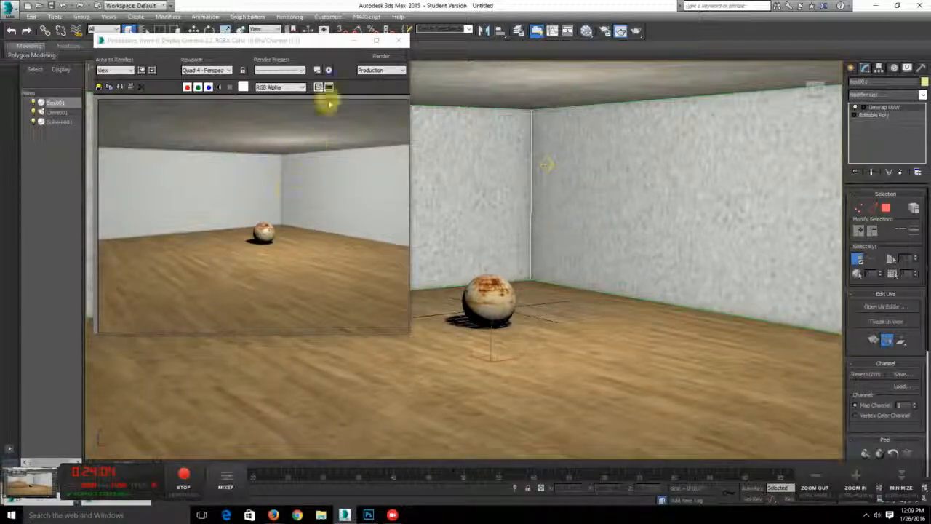
pyautogui.click(399, 42)
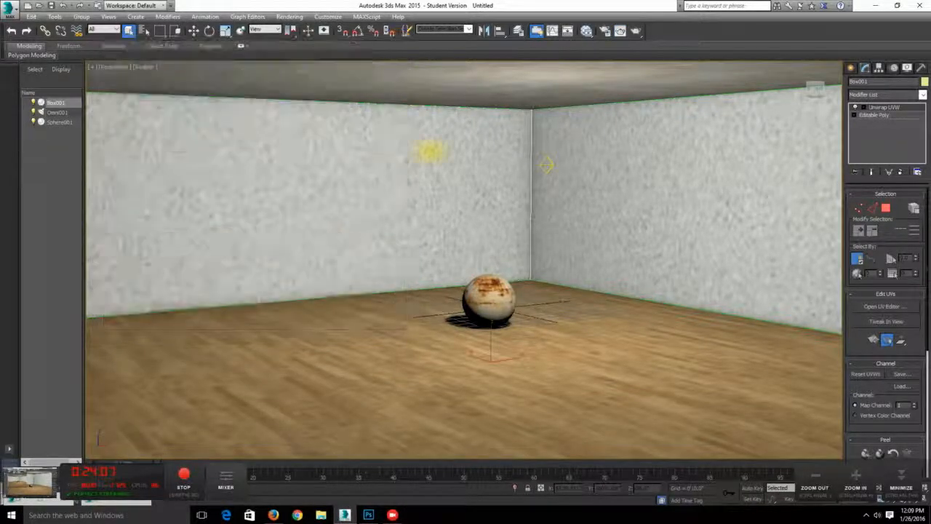
# Switch to Photoshop's room_diffuse document and select the Brush tool
pyautogui.click(368, 515)
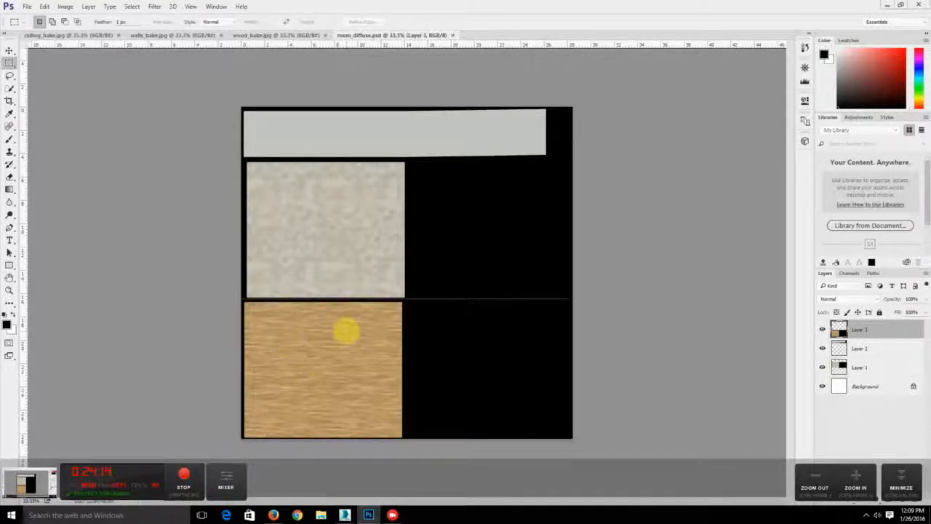
pyautogui.click(11, 138)
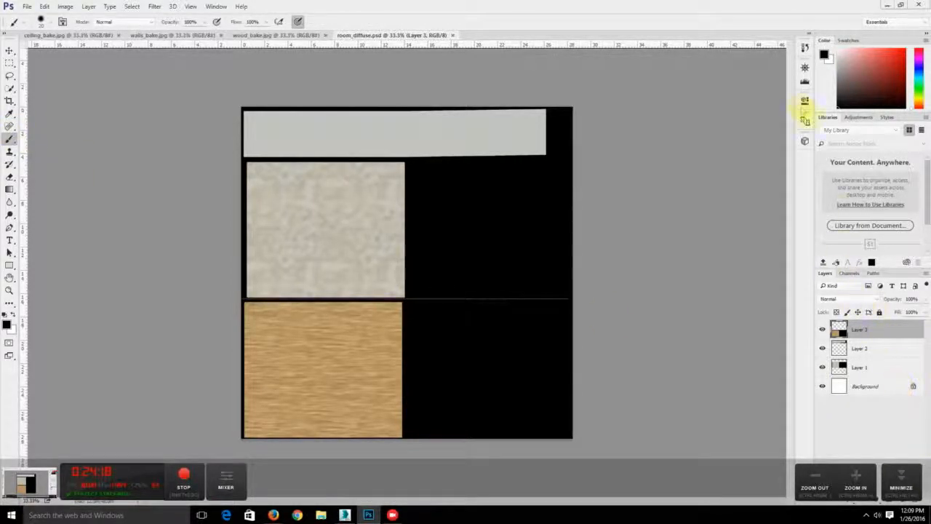
pyautogui.doubleClick(857, 6)
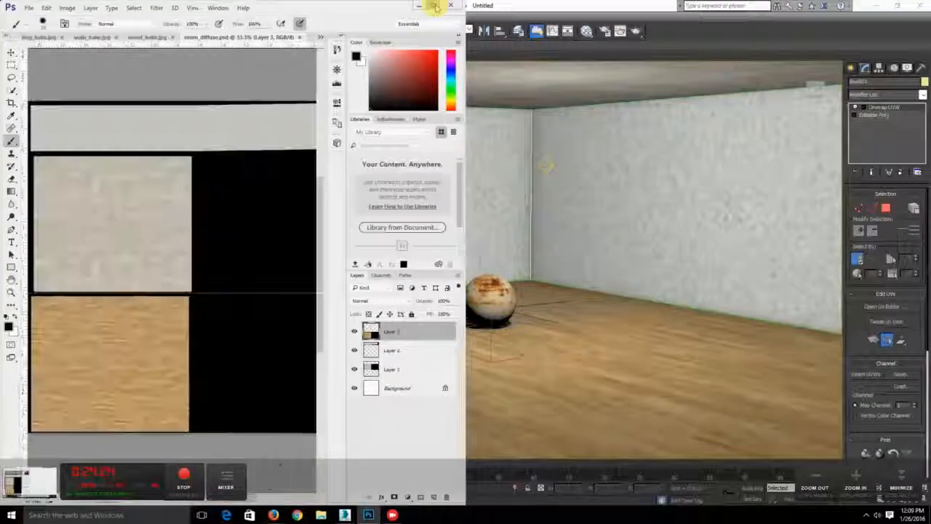
pyautogui.click(434, 6)
pyautogui.moveTo(578, 53); pyautogui.dragTo(524, 40)
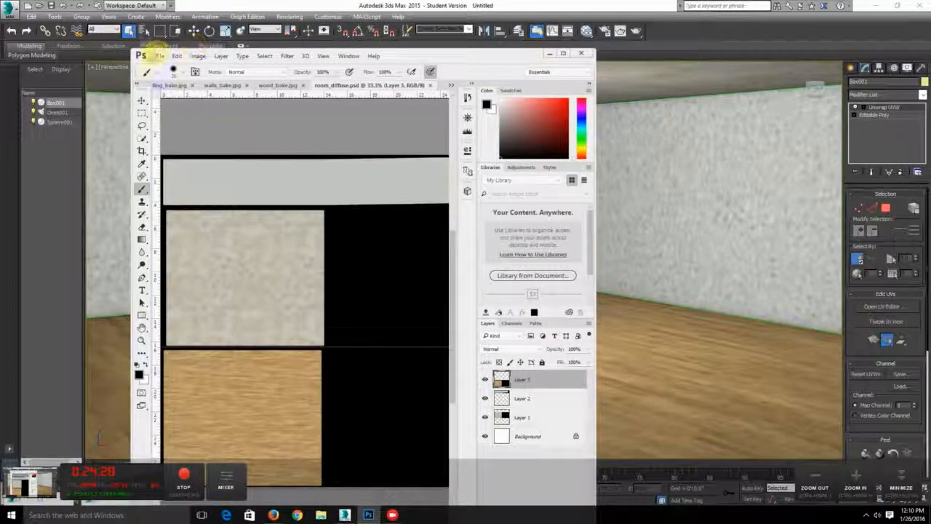
pyautogui.click(562, 53)
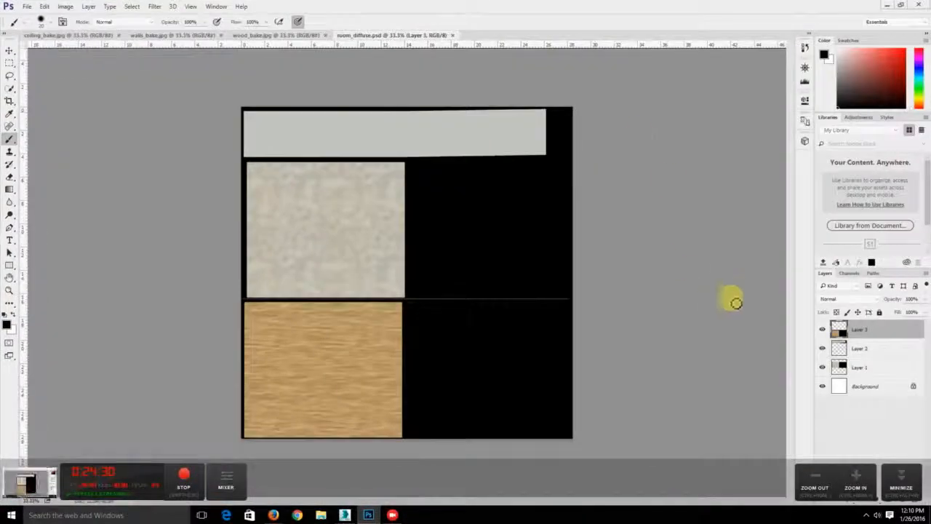
pyautogui.rightClick(876, 330)
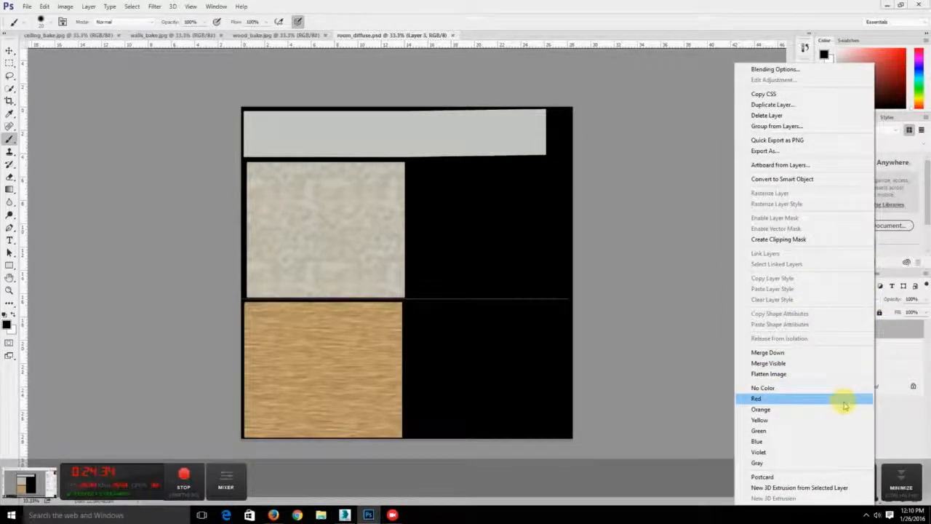
pyautogui.click(881, 399)
pyautogui.click(882, 400)
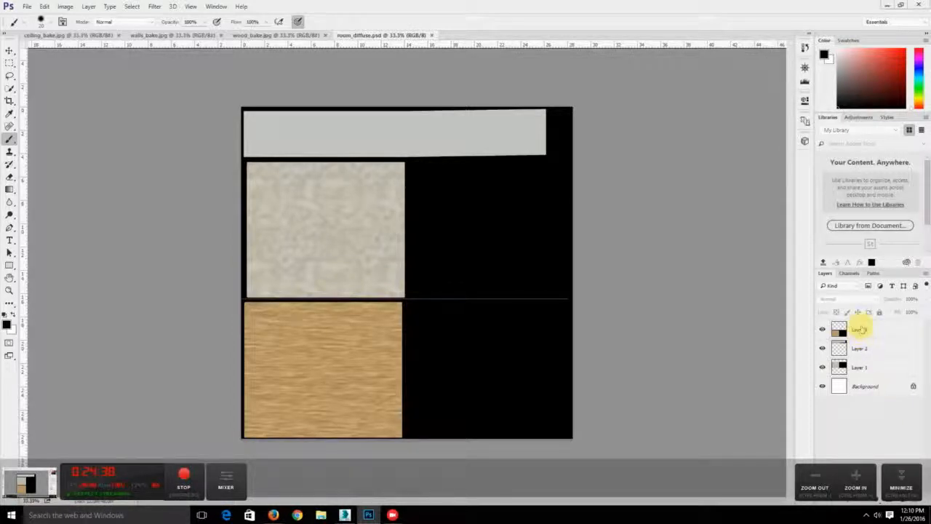
# Add a new layer, fill a thin horizontal strip across the uppermost wall band with black, and deselect it
pyautogui.click(903, 481)
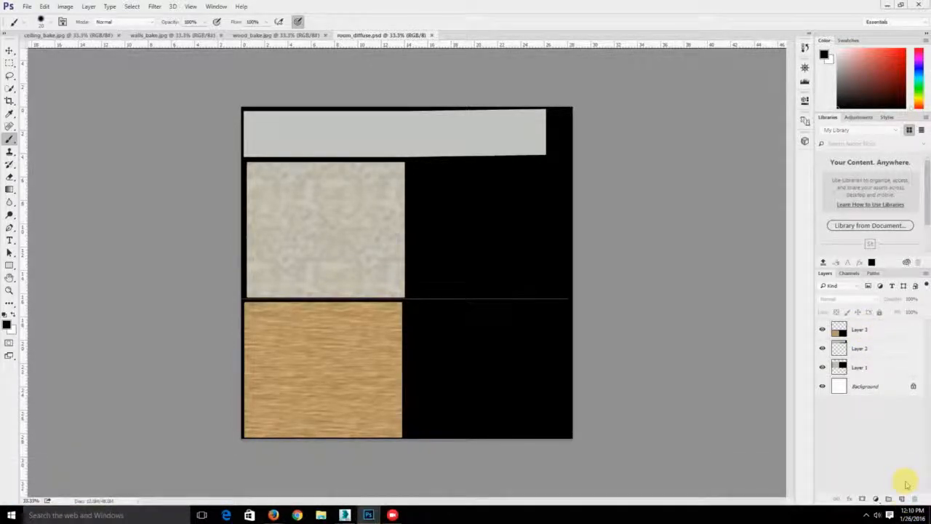
pyautogui.click(902, 498)
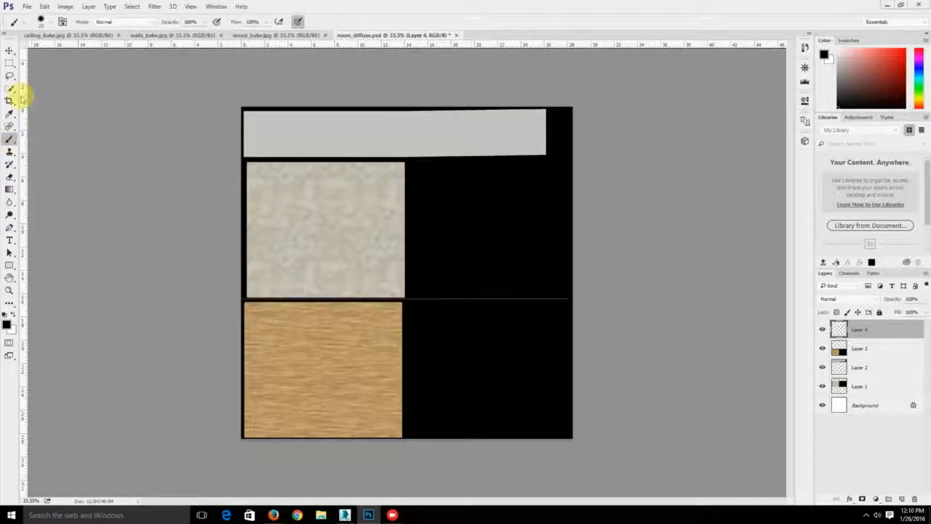
pyautogui.click(9, 63)
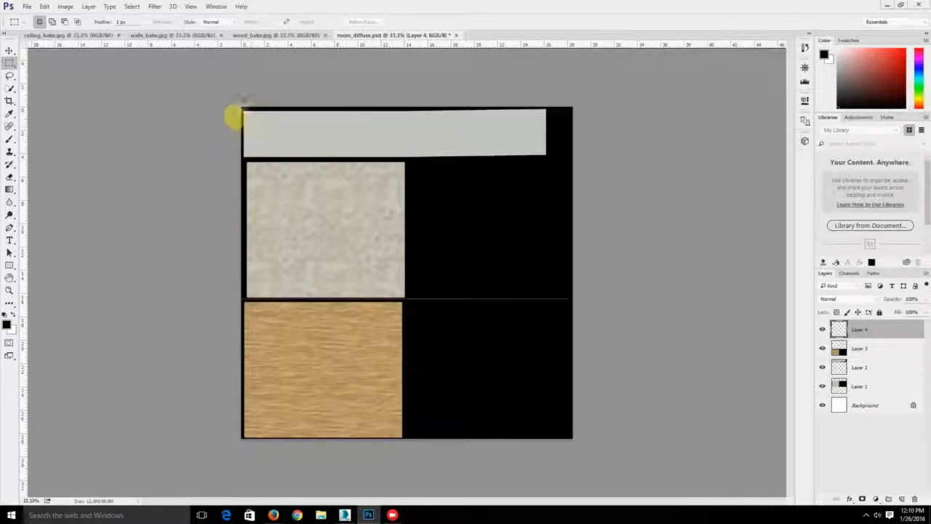
pyautogui.moveTo(242, 120); pyautogui.dragTo(558, 133)
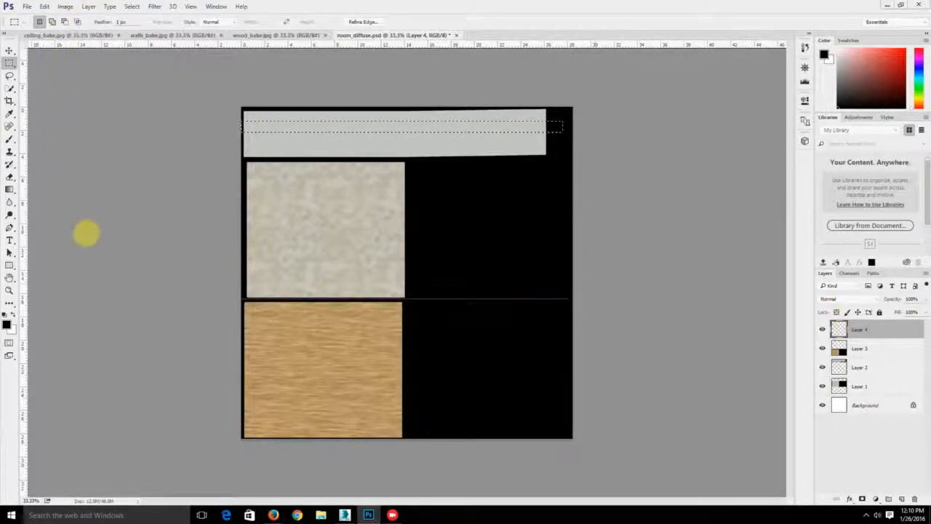
pyautogui.click(9, 189)
pyautogui.click(32, 198)
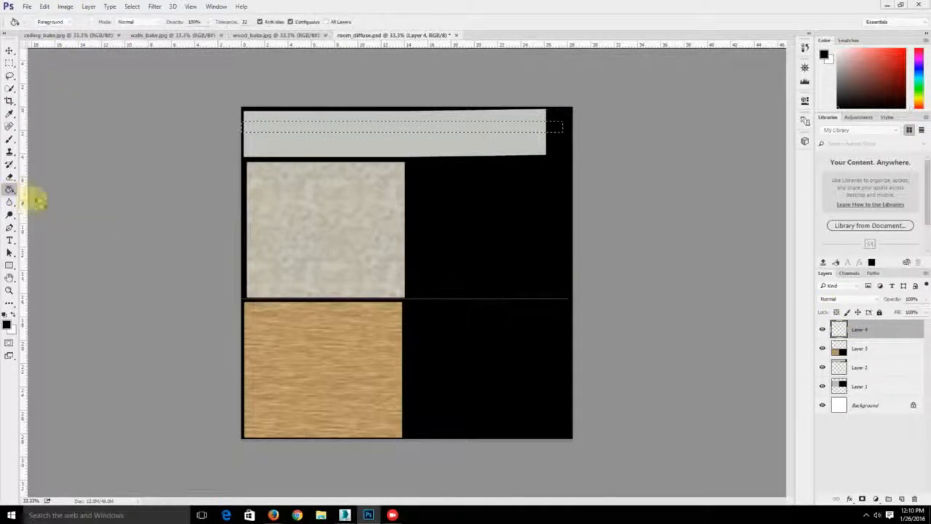
pyautogui.click(260, 131)
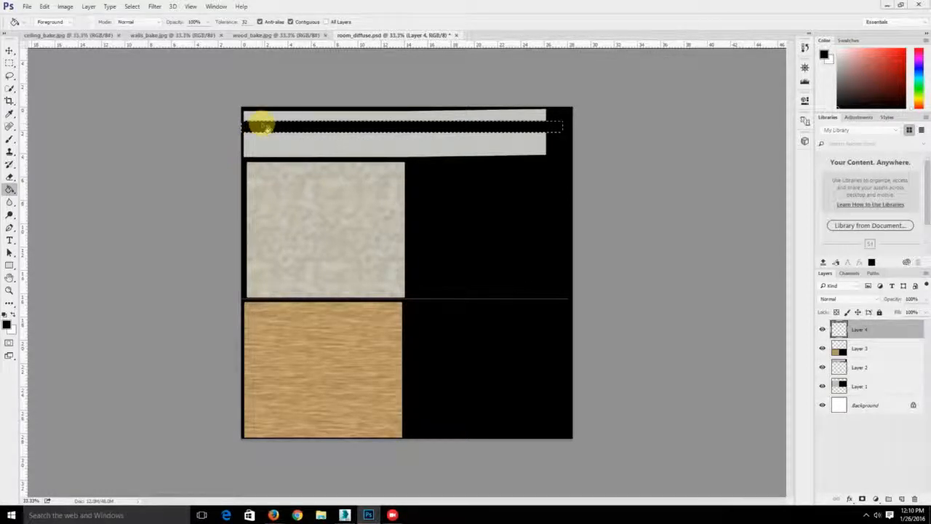
pyautogui.click(10, 64)
pyautogui.click(312, 194)
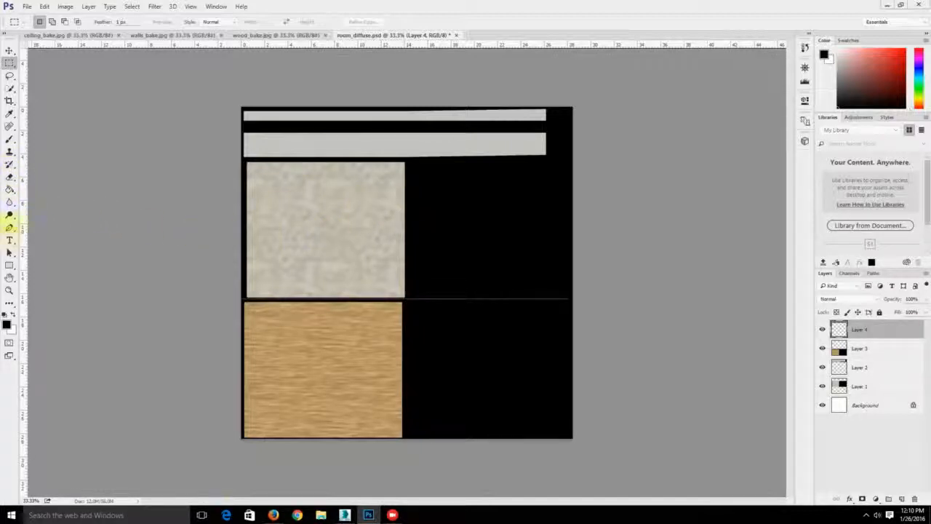
# Choose the Burn tool from the toning tools
pyautogui.click(10, 215)
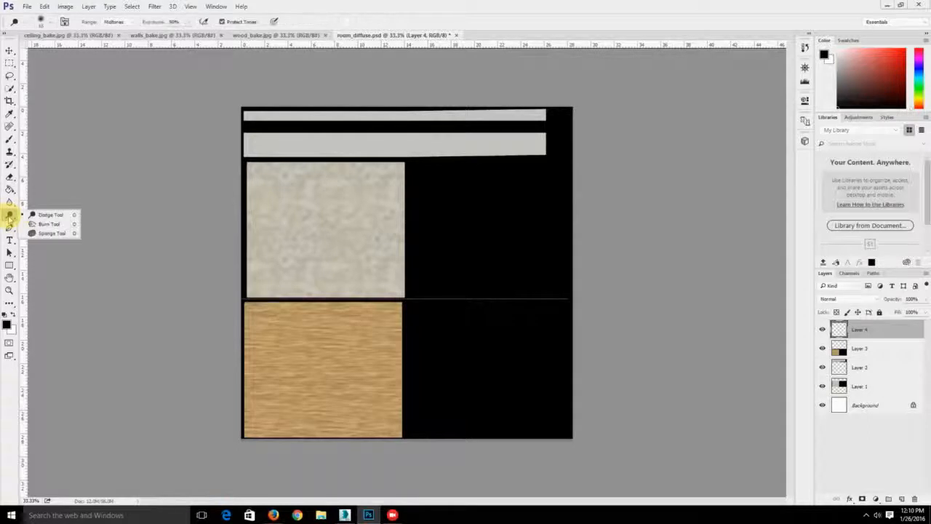
pyautogui.click(44, 224)
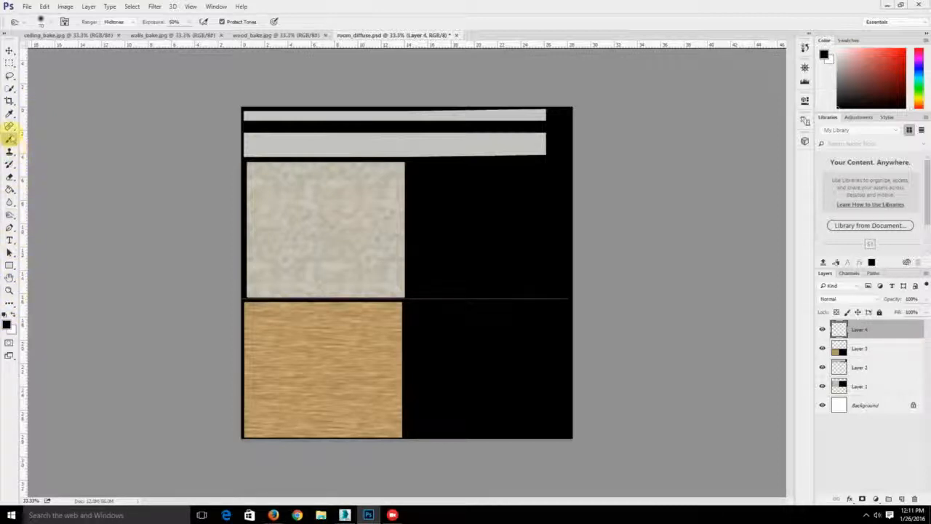
# Paint a looping black freehand squiggle across the wood floor area on Layer 4 with a textured preset brush
pyautogui.click(10, 138)
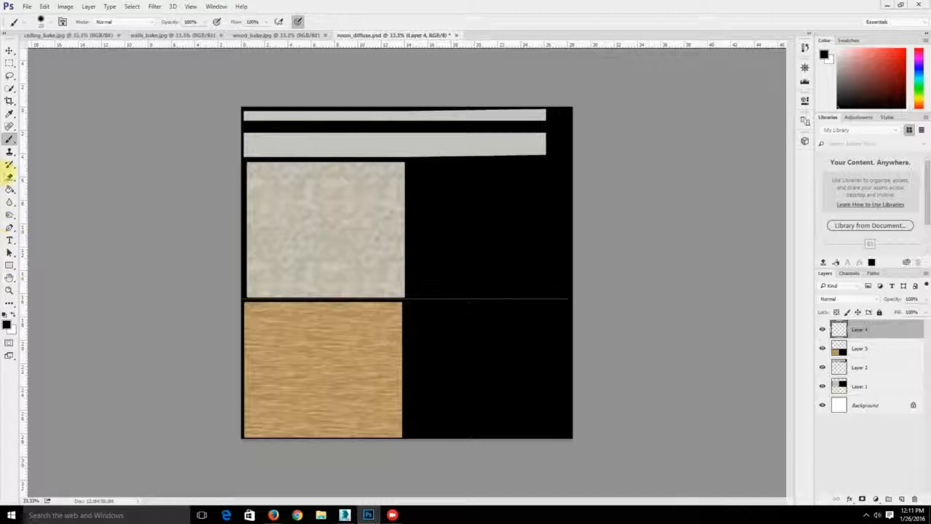
pyautogui.click(42, 21)
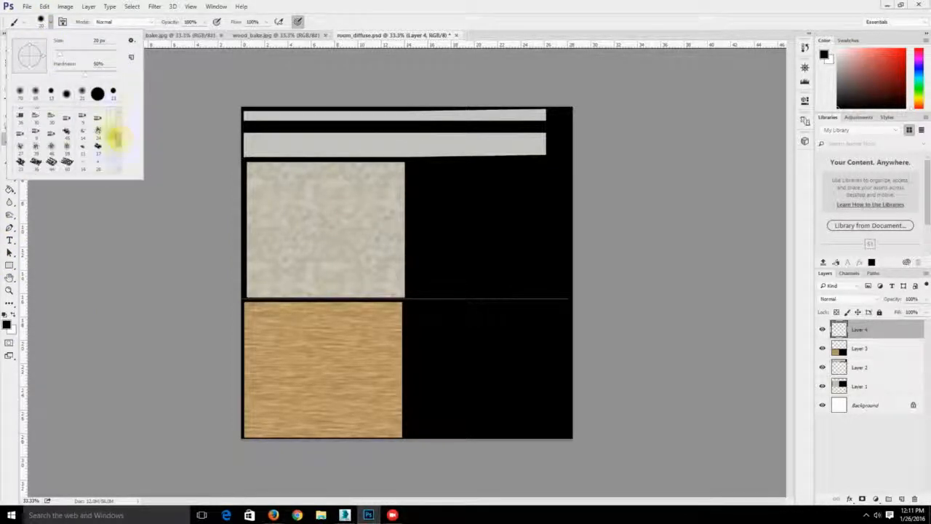
pyautogui.click(66, 132)
pyautogui.click(326, 330)
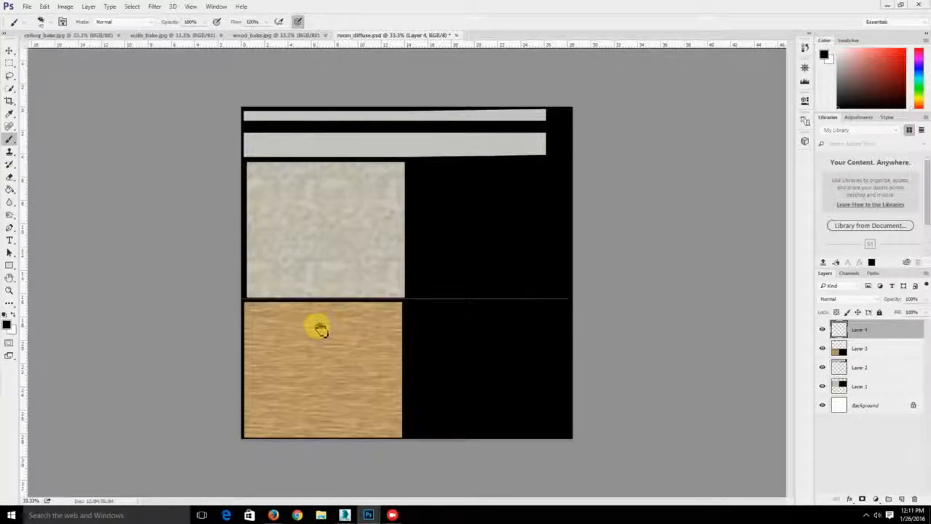
pyautogui.moveTo(318, 326)
pyautogui.mouseDown()
pyautogui.moveTo(349, 332)
pyautogui.moveTo(322, 332)
pyautogui.moveTo(291, 354)
pyautogui.moveTo(386, 376)
pyautogui.moveTo(331, 356)
pyautogui.mouseUp()
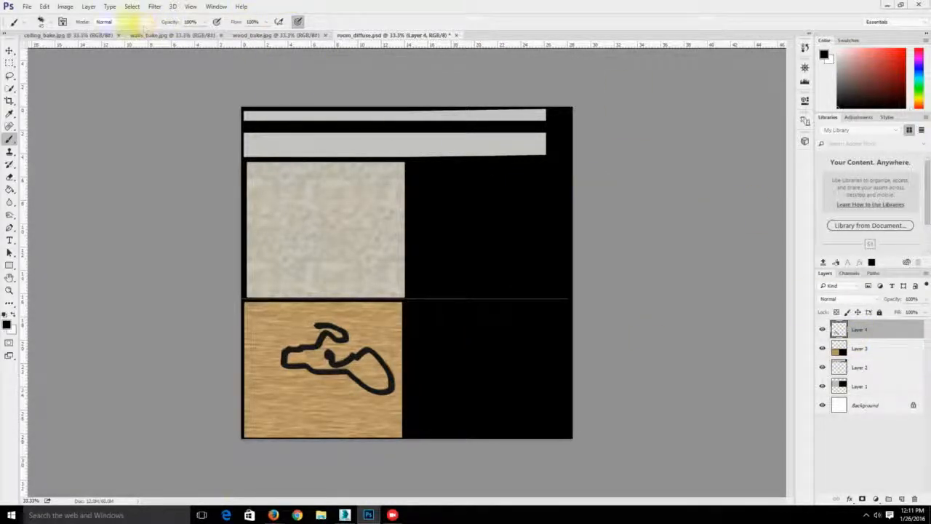
# Save room_diffuse.psd and switch to 3ds Max to check the painted texture on the room
pyautogui.click(29, 7)
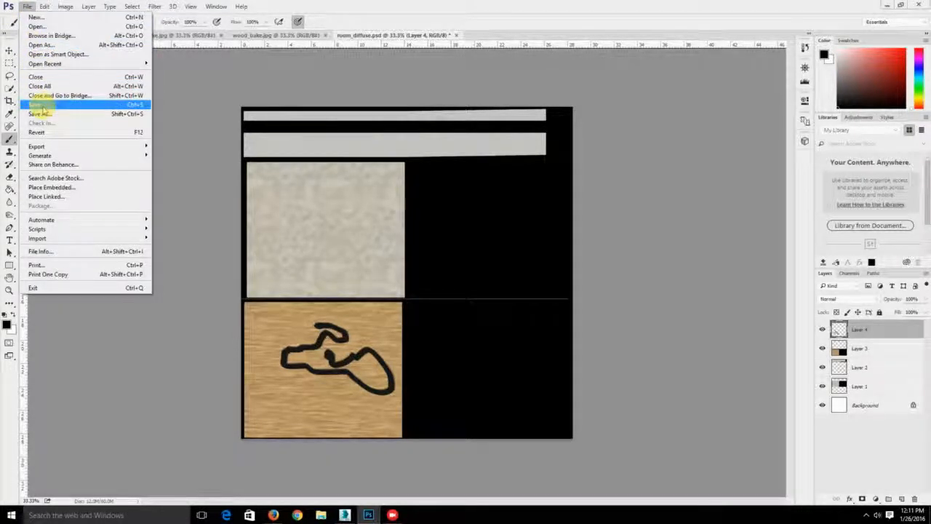
pyautogui.click(42, 107)
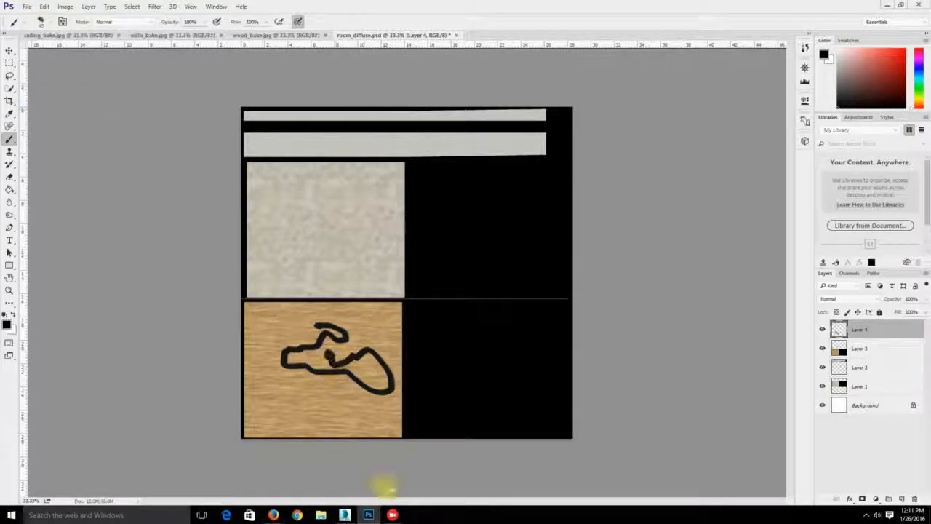
pyautogui.click(345, 515)
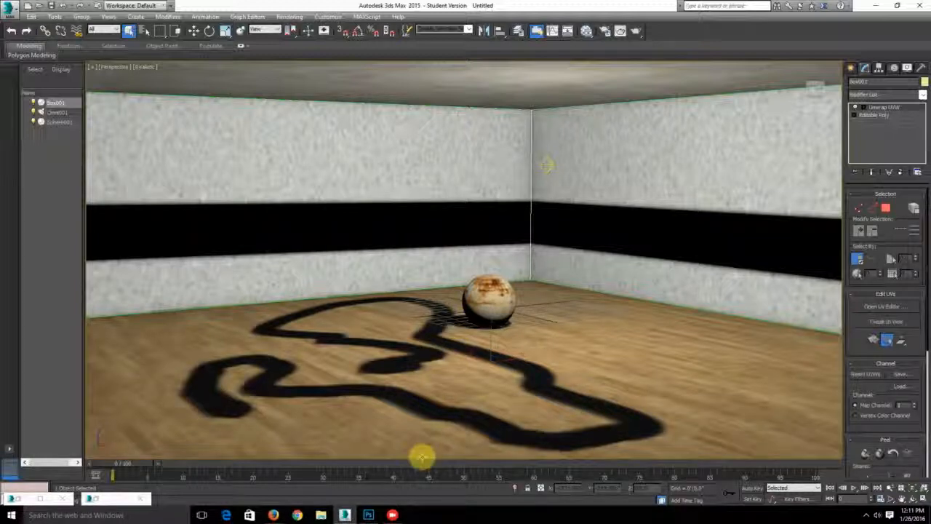
pyautogui.moveTo(393, 516)
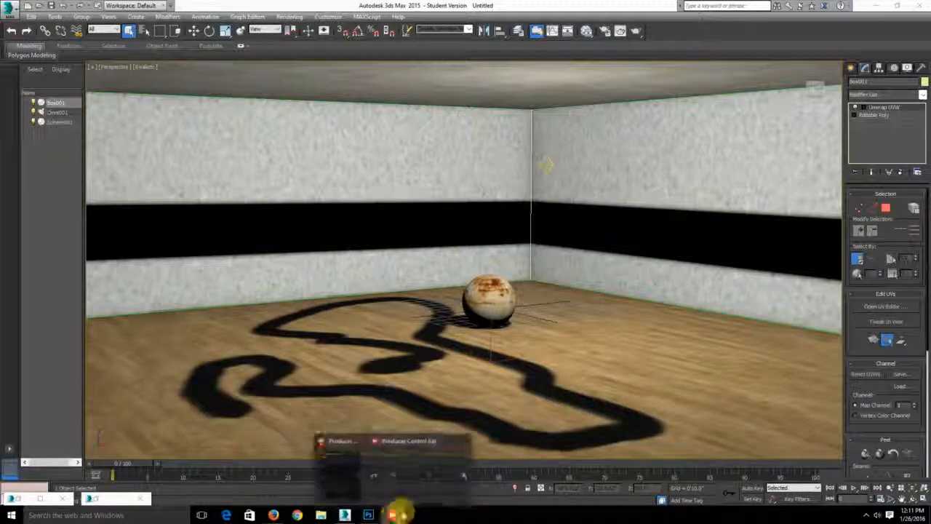
pyautogui.moveTo(426, 492)
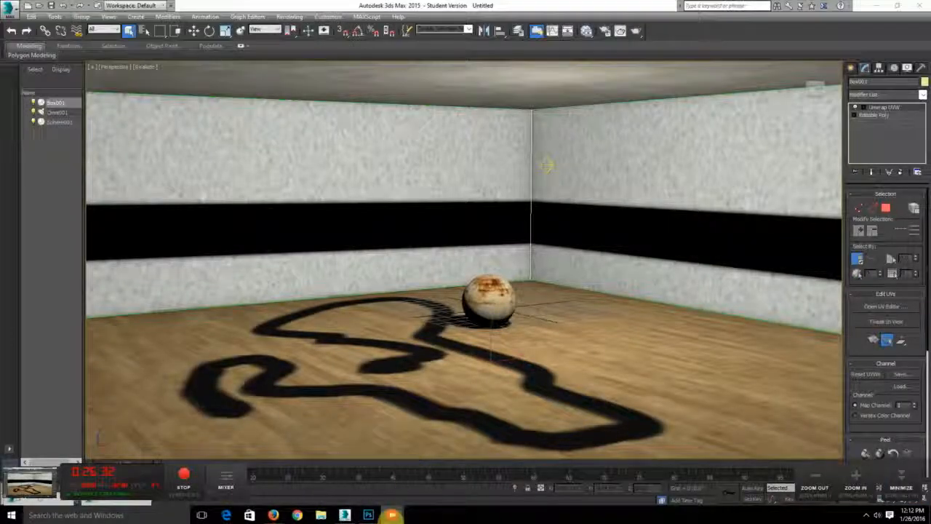
pyautogui.rightClick(392, 514)
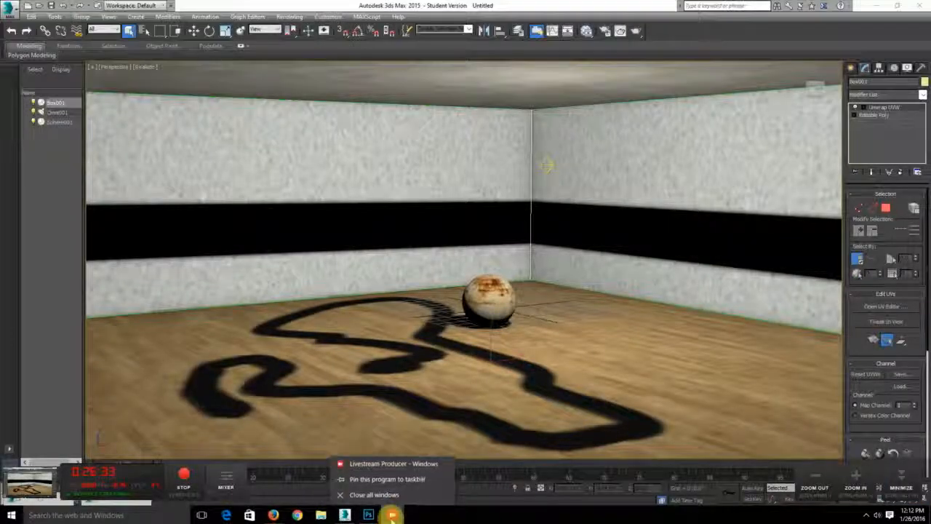
pyautogui.click(378, 462)
pyautogui.rightClick(391, 514)
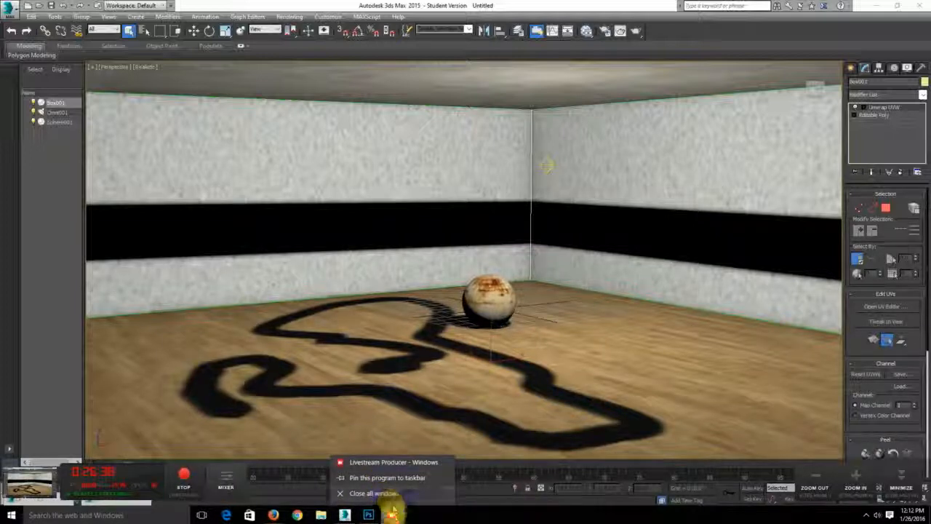
pyautogui.click(182, 478)
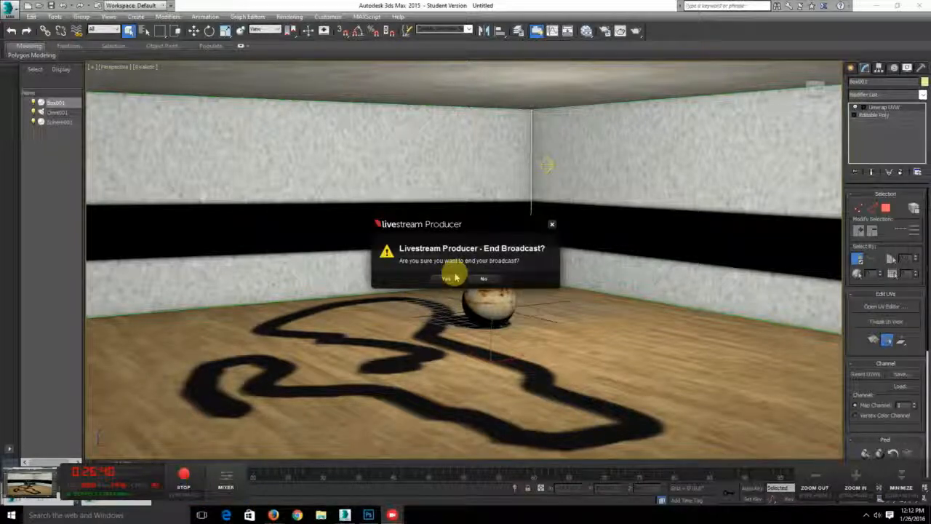